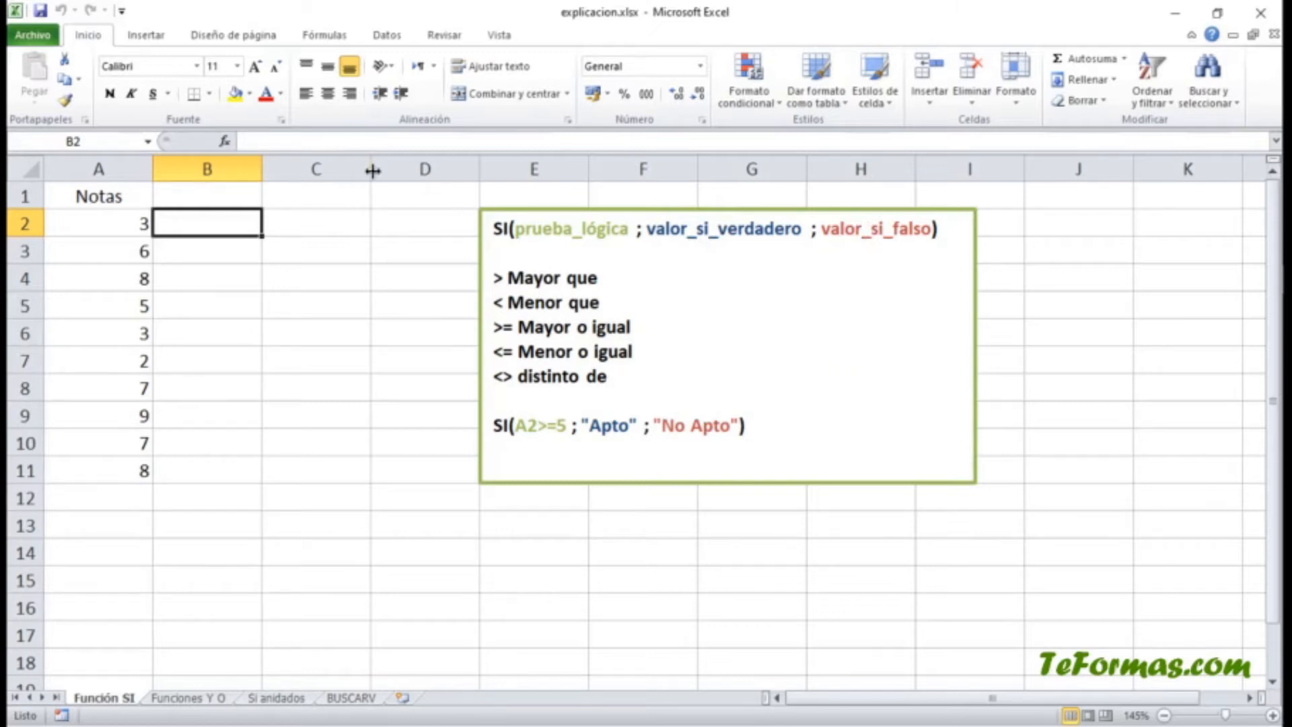
# Step: Open the SI function from the Lógica category for cell B2, review its argument descriptions, and cancel the insertion
pyautogui.click(326, 37)
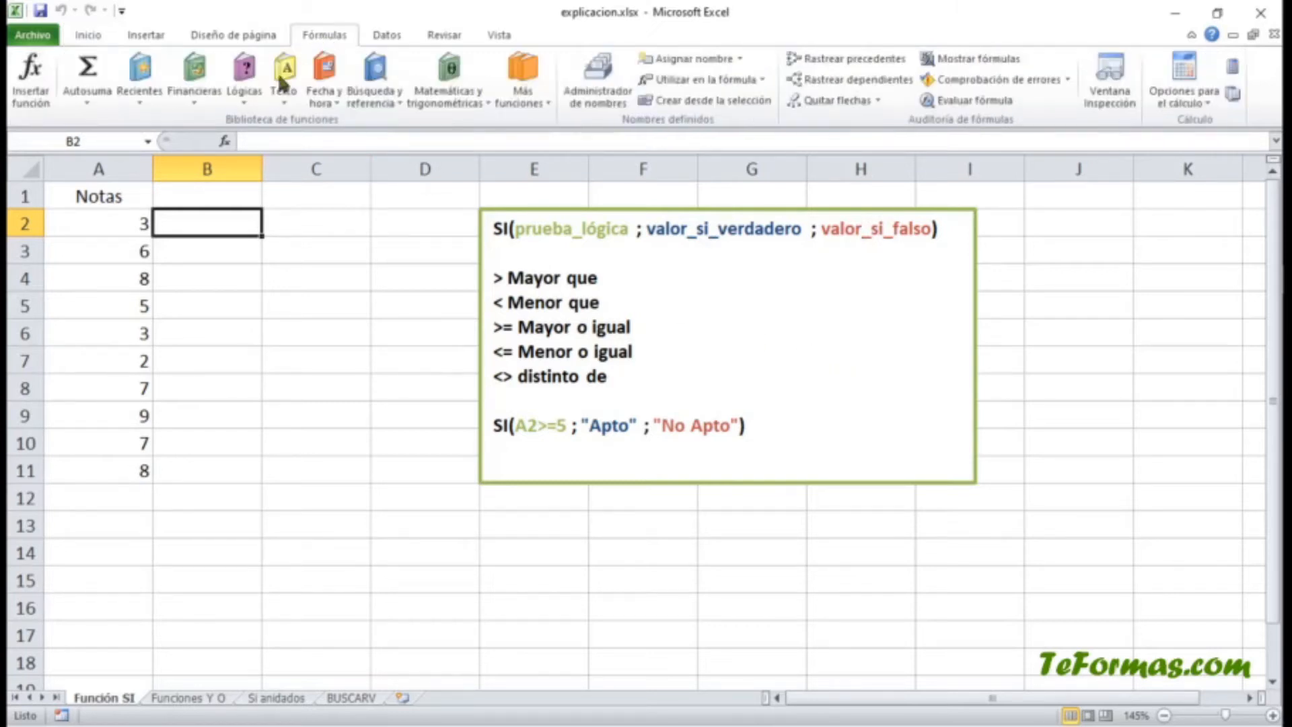
pyautogui.click(26, 94)
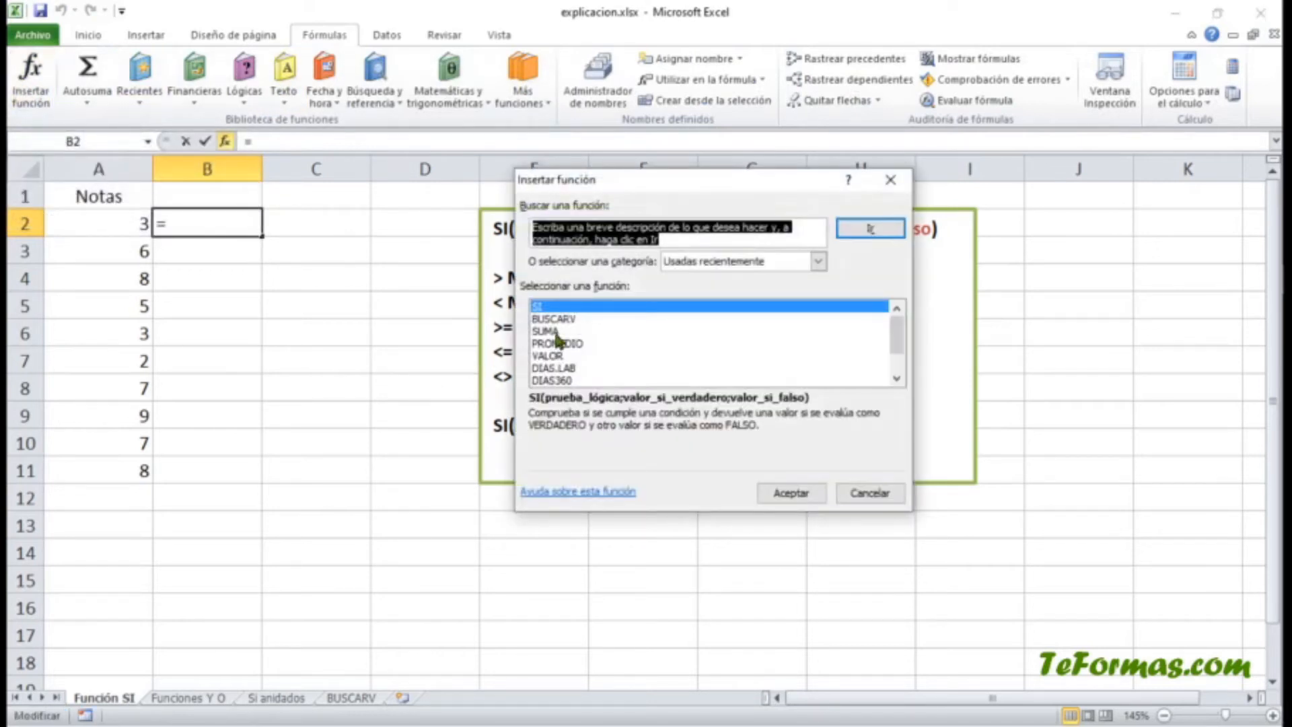
pyautogui.click(677, 263)
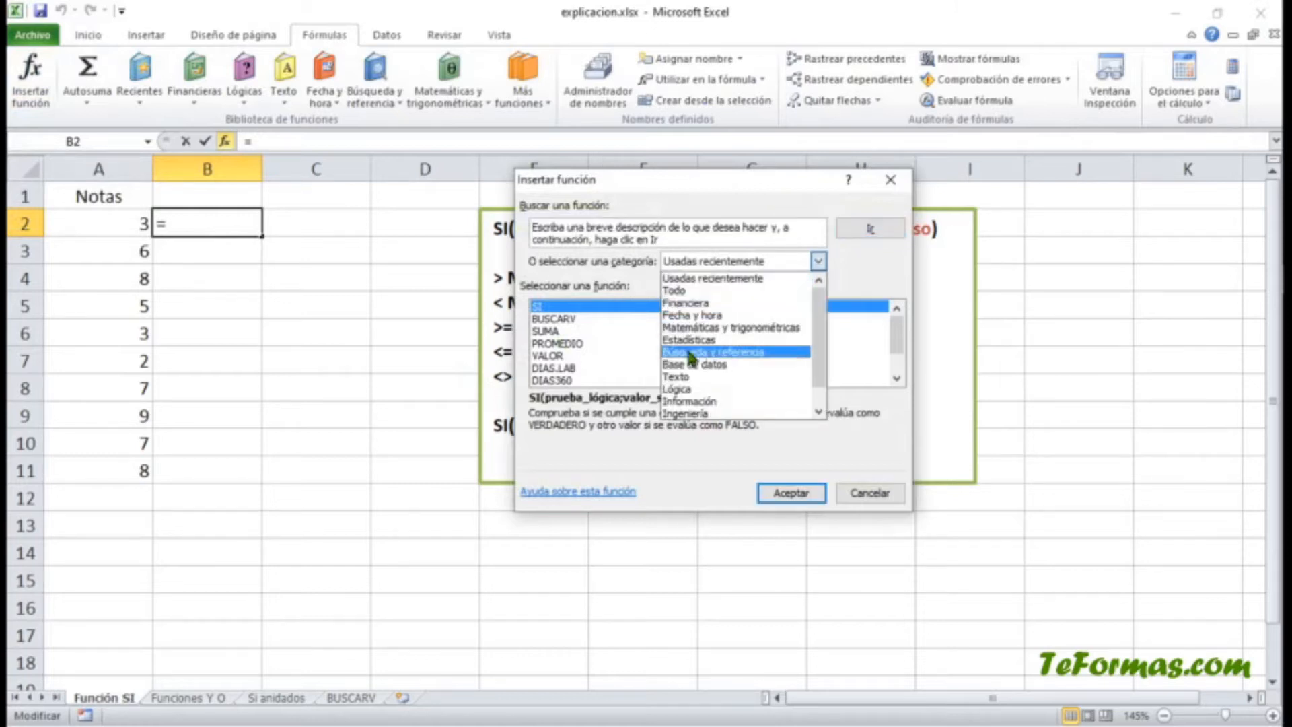
pyautogui.click(693, 396)
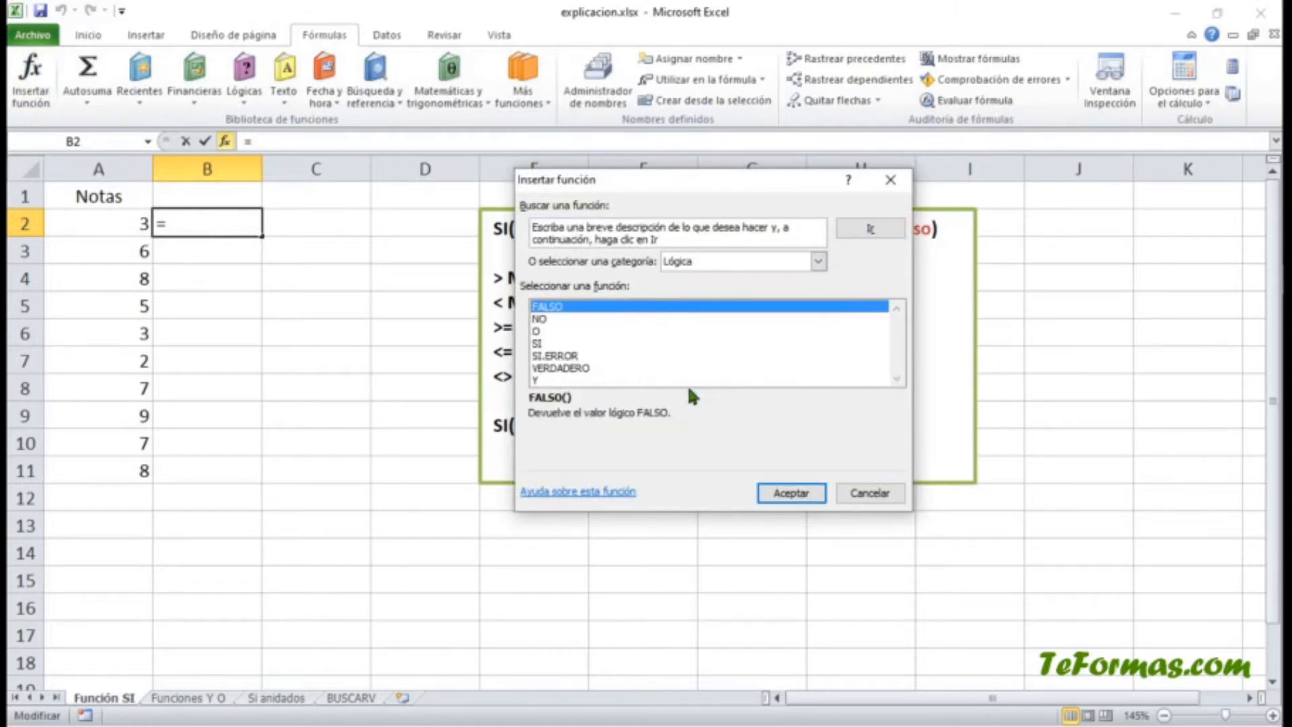
pyautogui.click(538, 343)
pyautogui.click(779, 492)
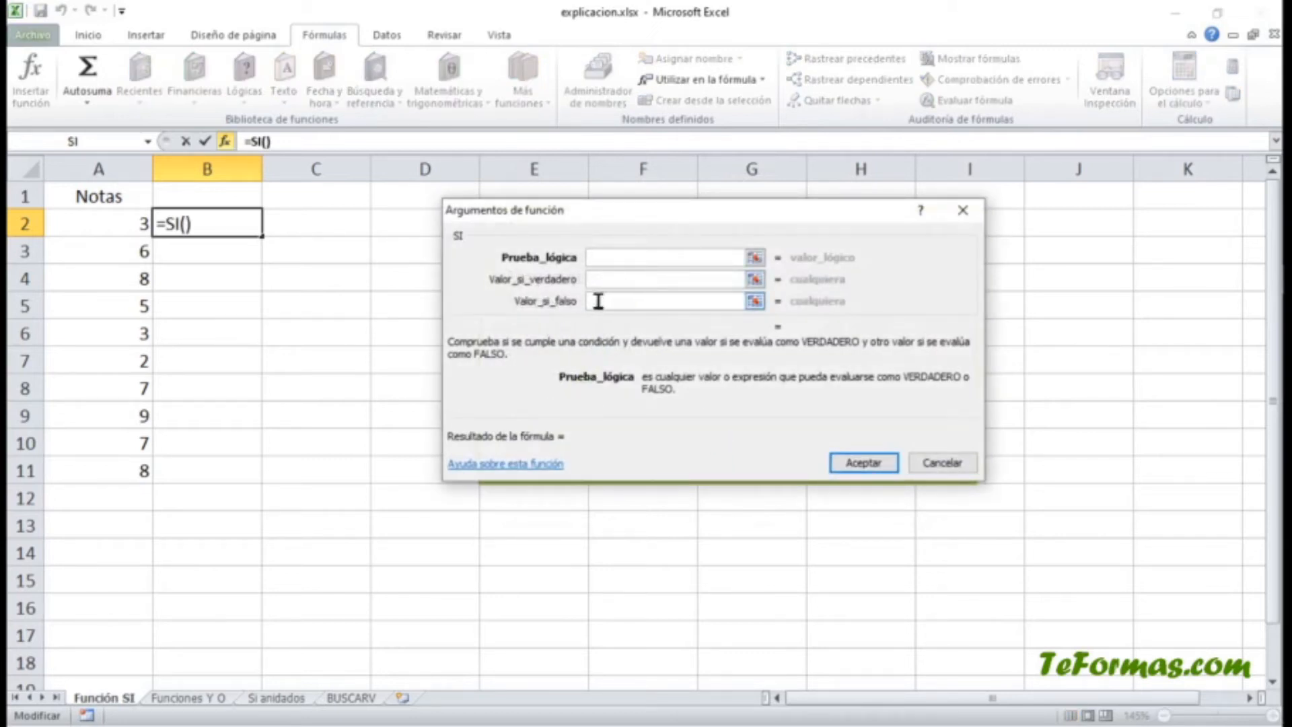
pyautogui.click(599, 279)
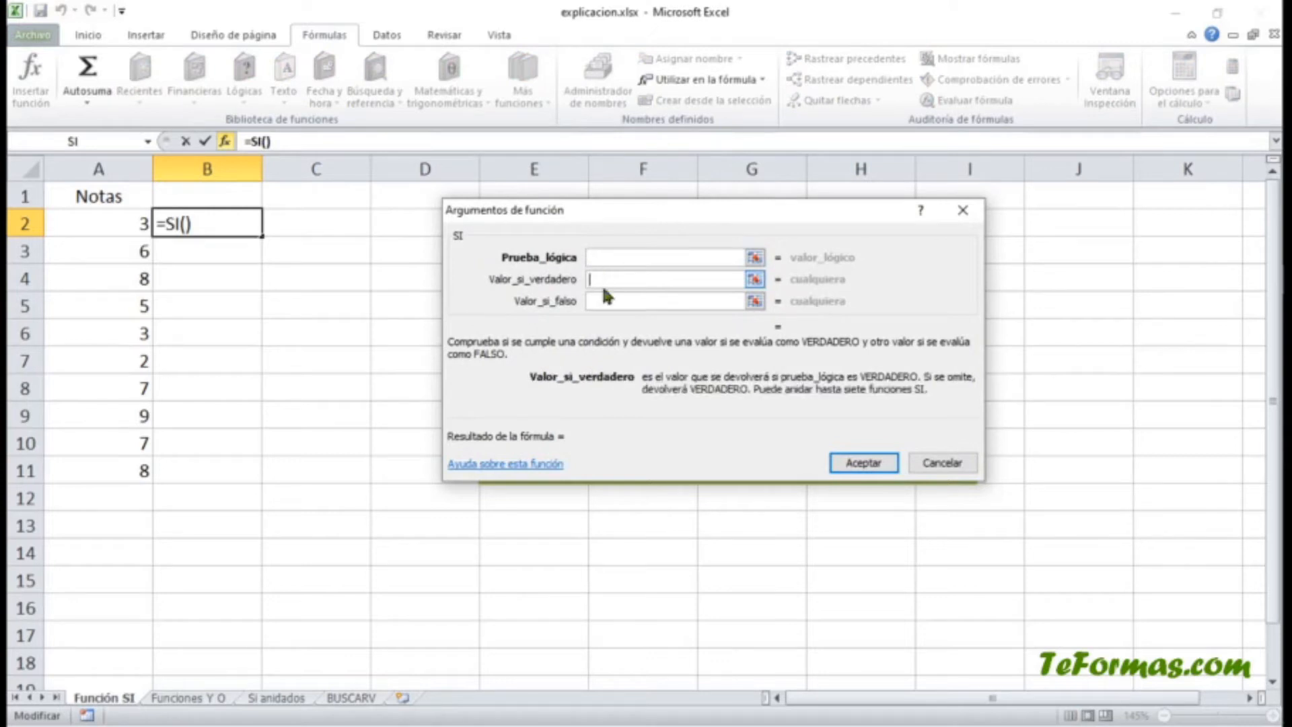
pyautogui.click(600, 301)
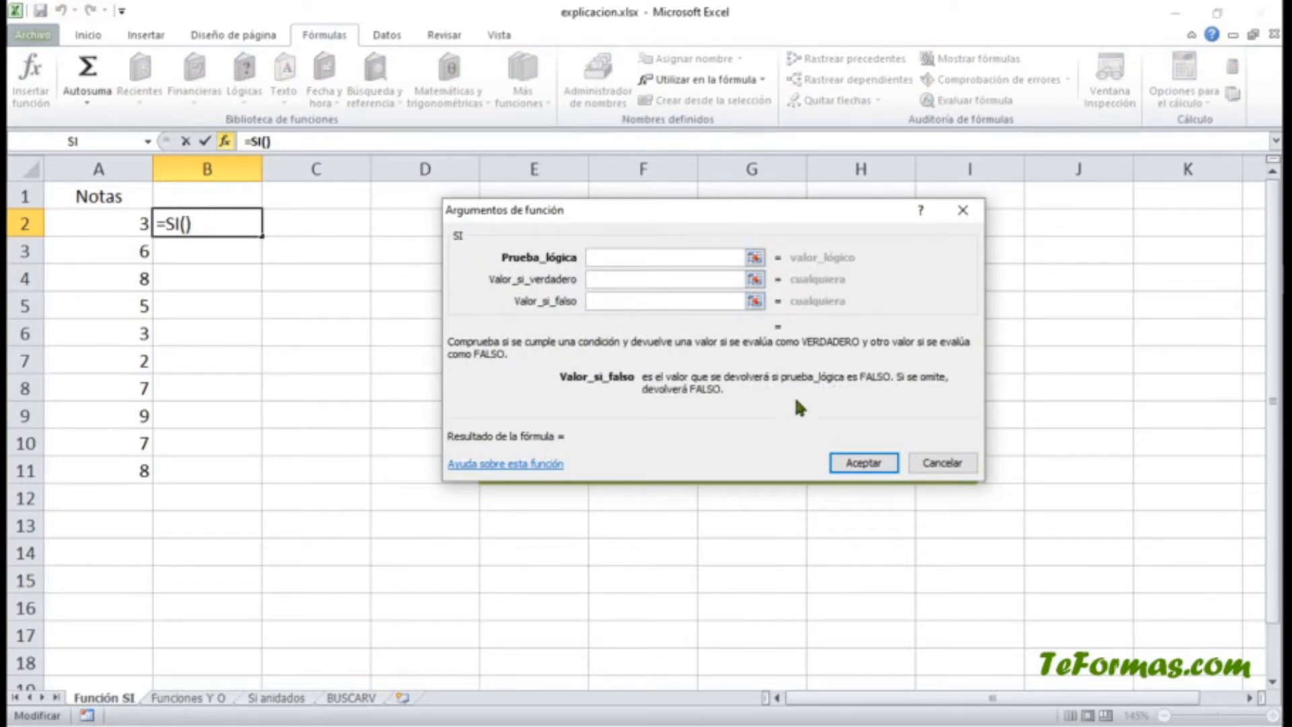
pyautogui.click(942, 464)
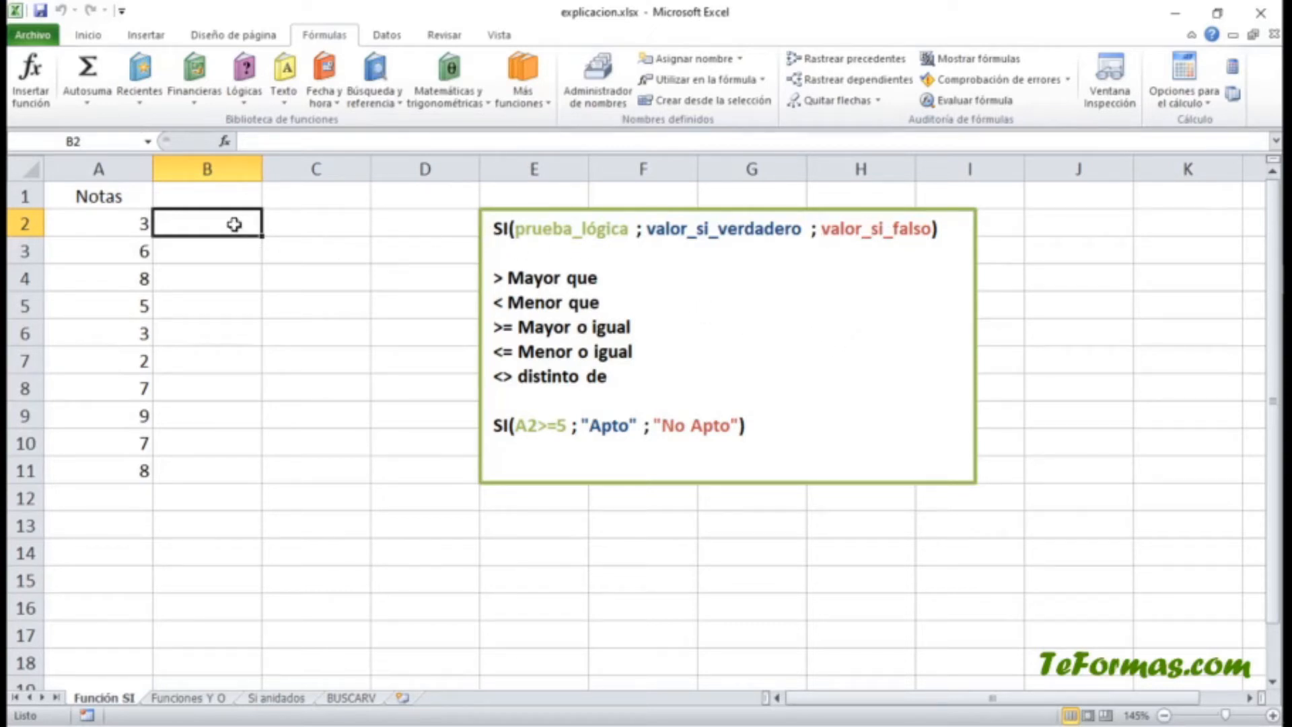
# Step: Examine the SI syntax, its three arguments and the comparison operators in the explanation text box
pyautogui.click(518, 230)
pyautogui.moveTo(518, 230); pyautogui.dragTo(932, 233)
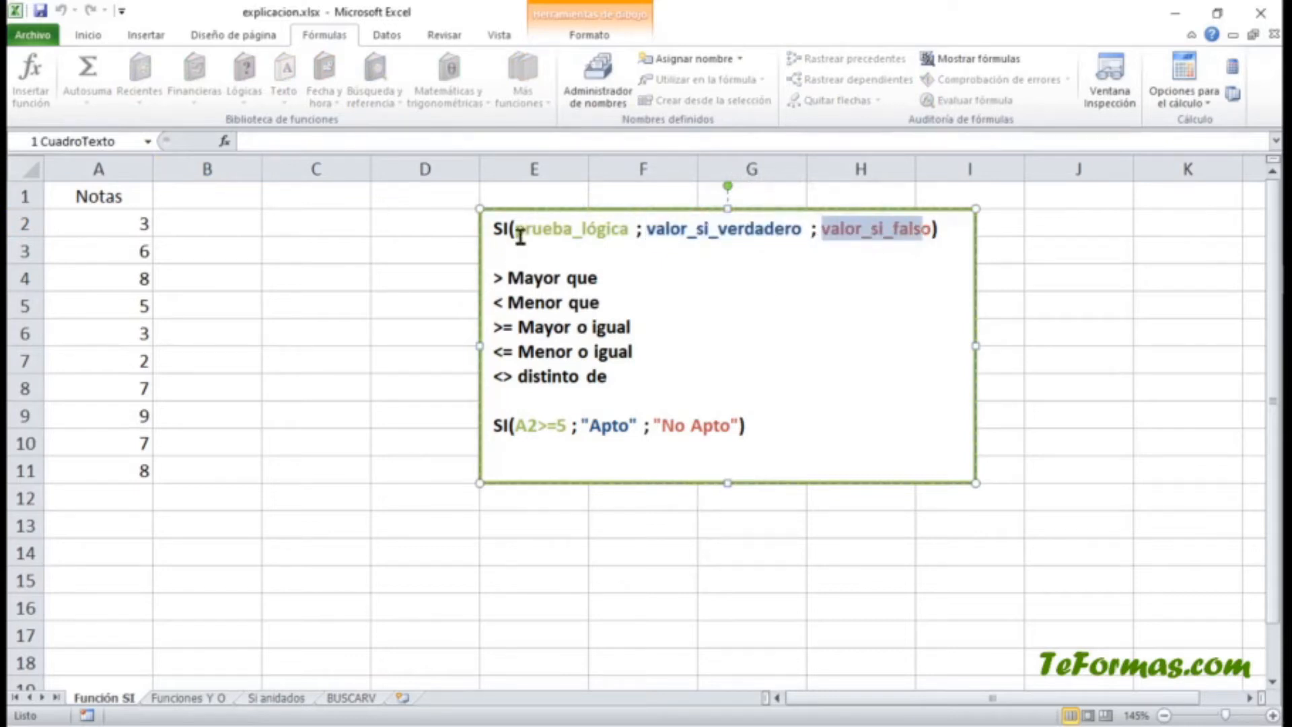
pyautogui.moveTo(521, 235); pyautogui.dragTo(634, 231)
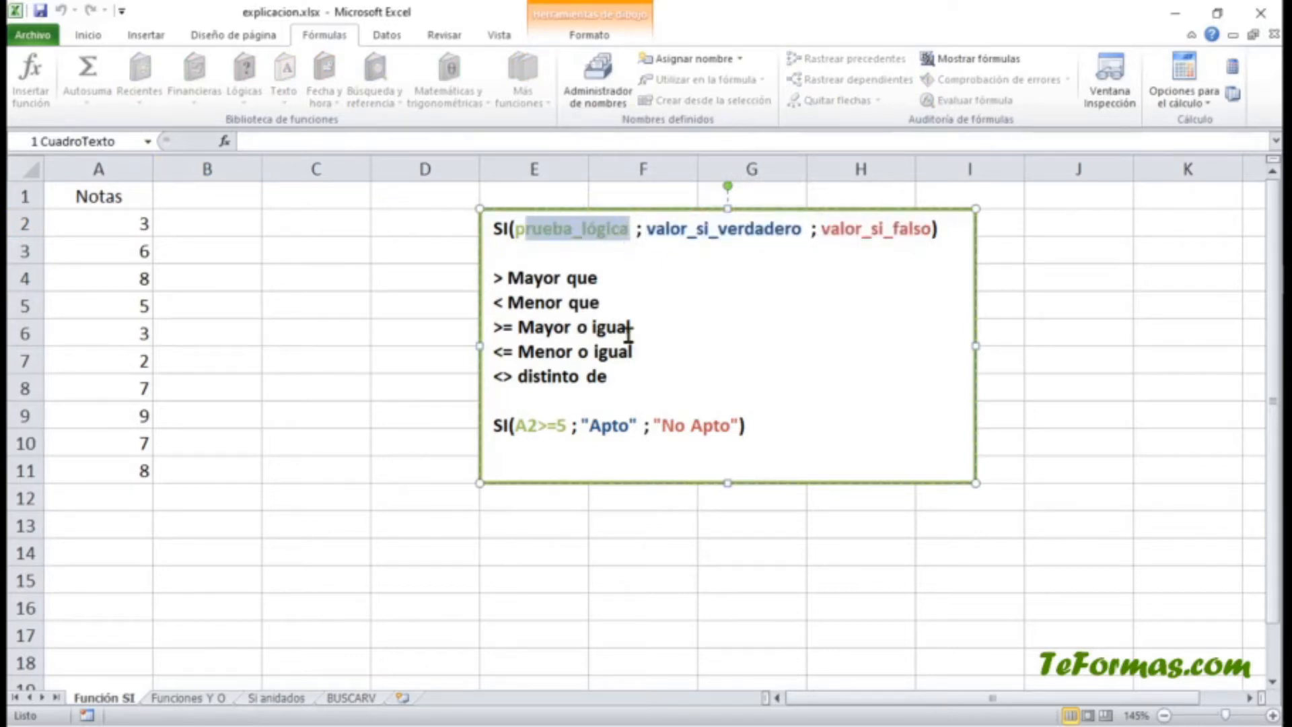
pyautogui.moveTo(646, 229); pyautogui.dragTo(808, 228)
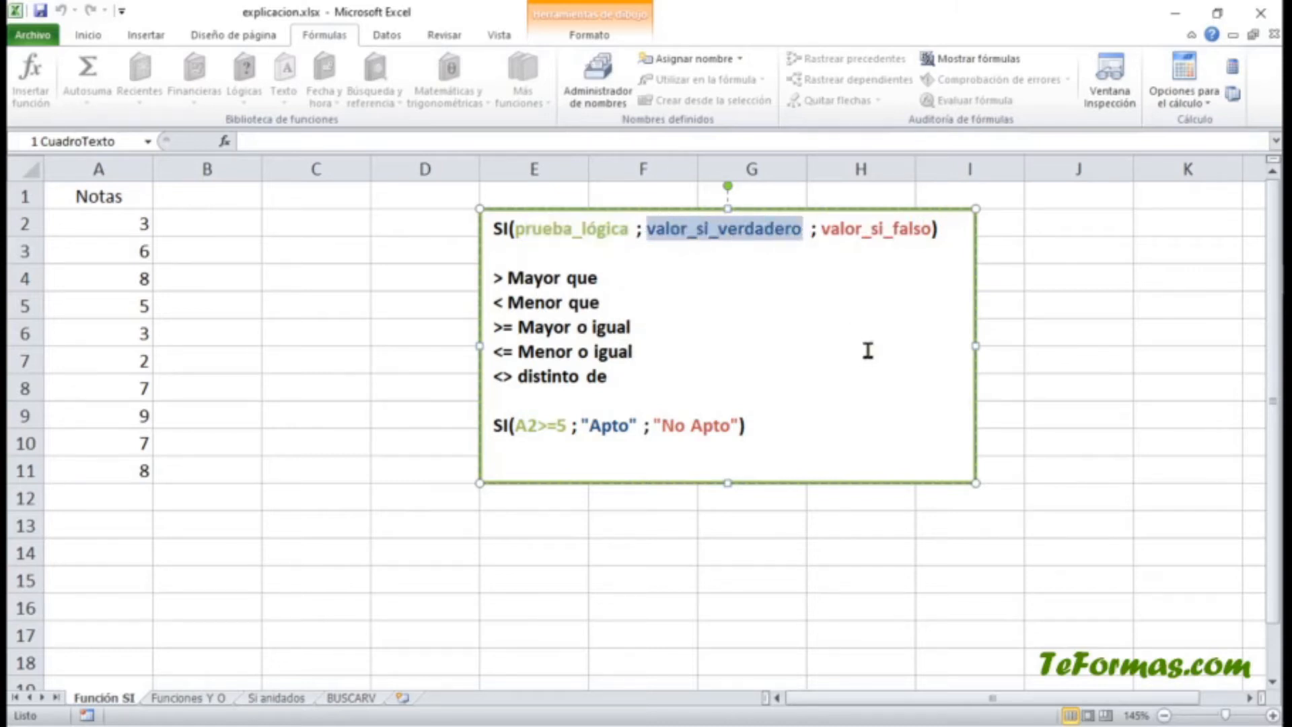
pyautogui.moveTo(821, 229); pyautogui.dragTo(935, 229)
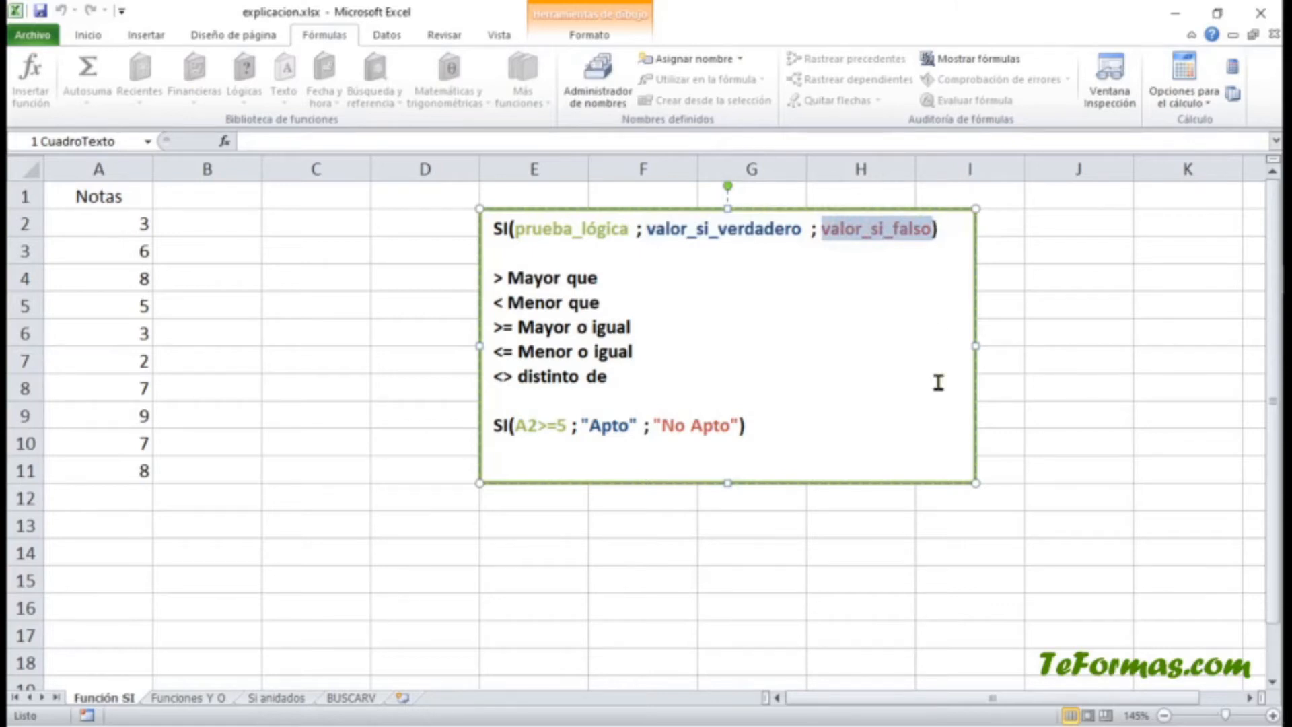
pyautogui.click(646, 275)
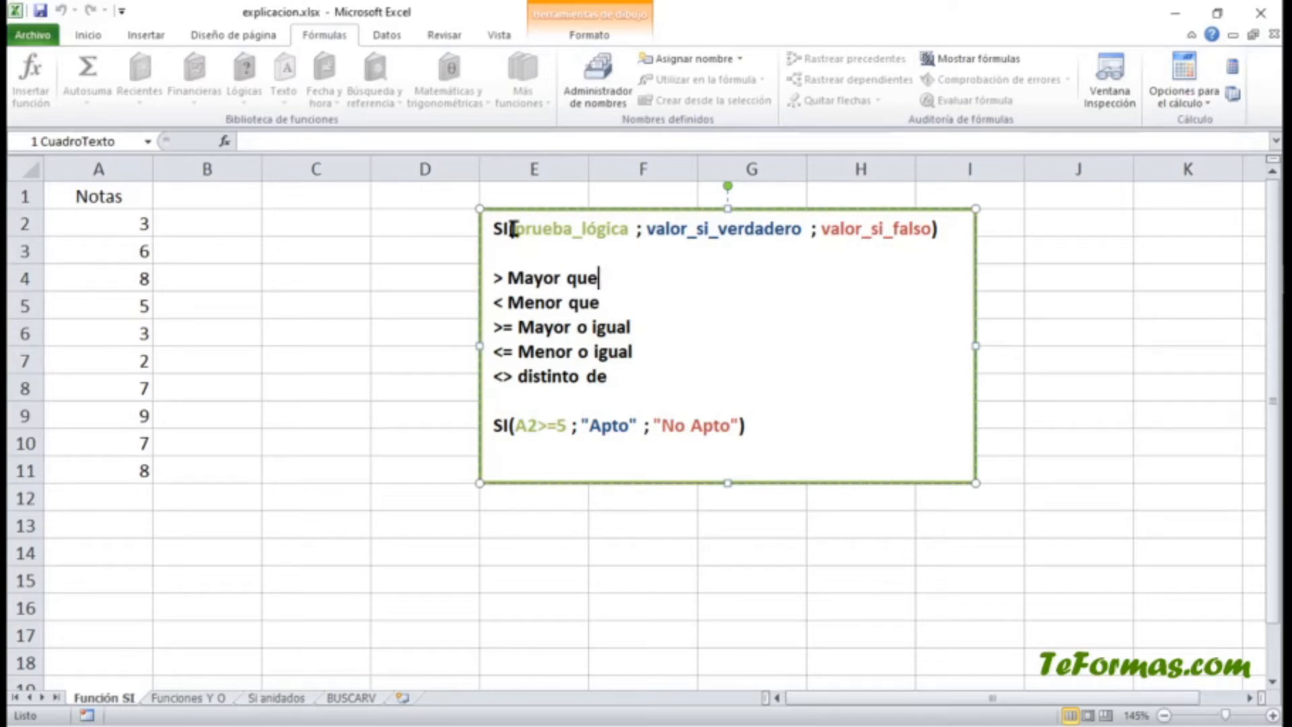
pyautogui.click(624, 299)
pyautogui.click(660, 356)
pyautogui.click(633, 375)
# Step: Start an SI formula in cell B2 with the logical test A2>=5
pyautogui.click(185, 222)
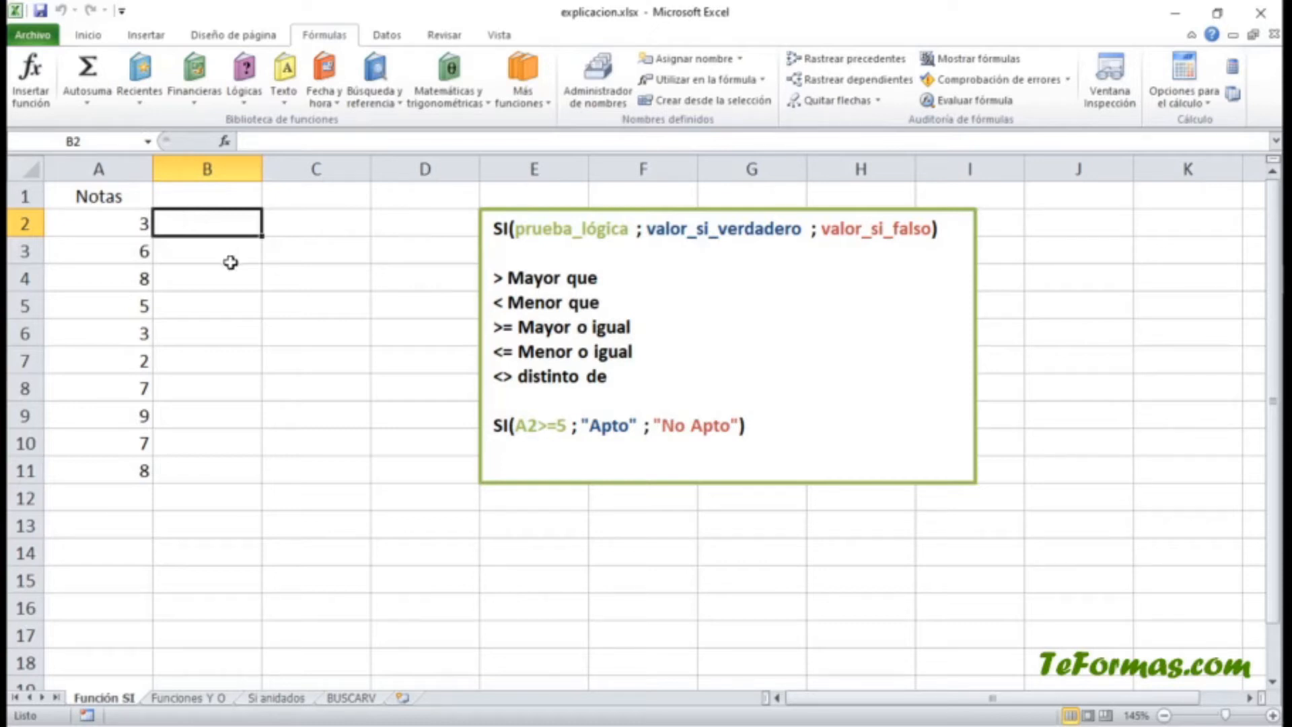
pyautogui.write('=')
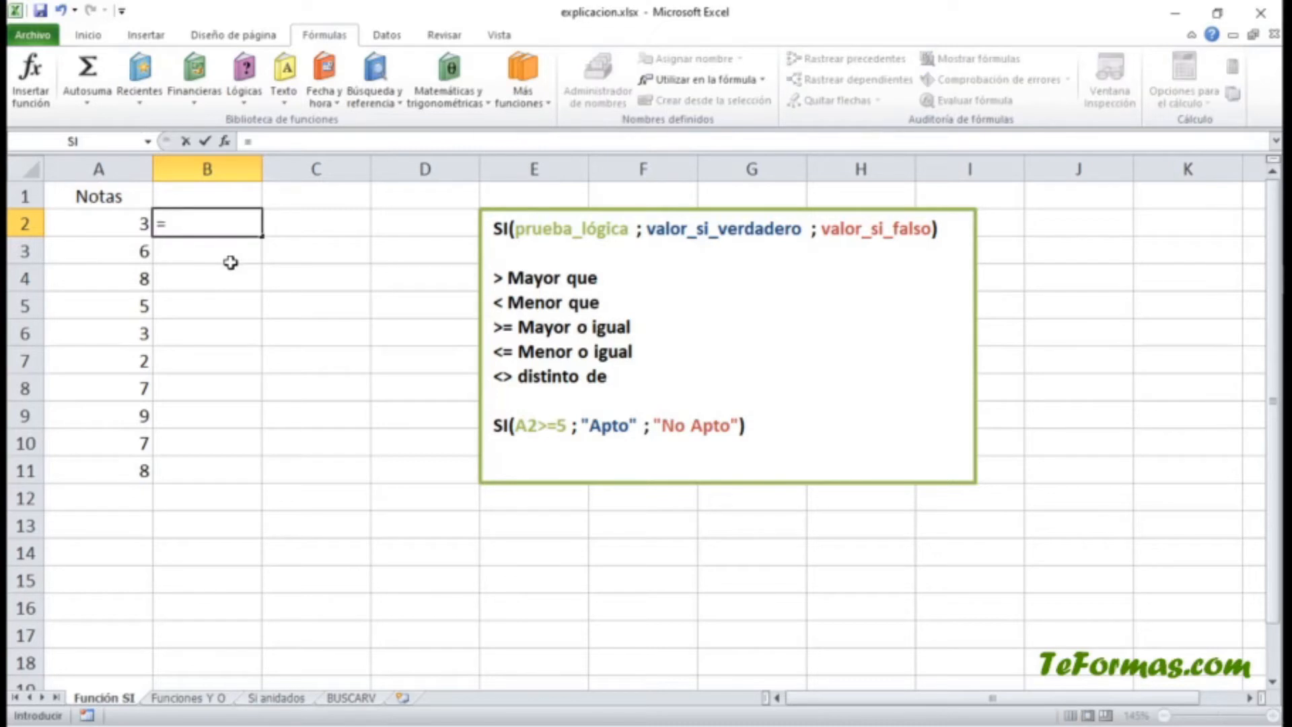
pyautogui.write('SI')
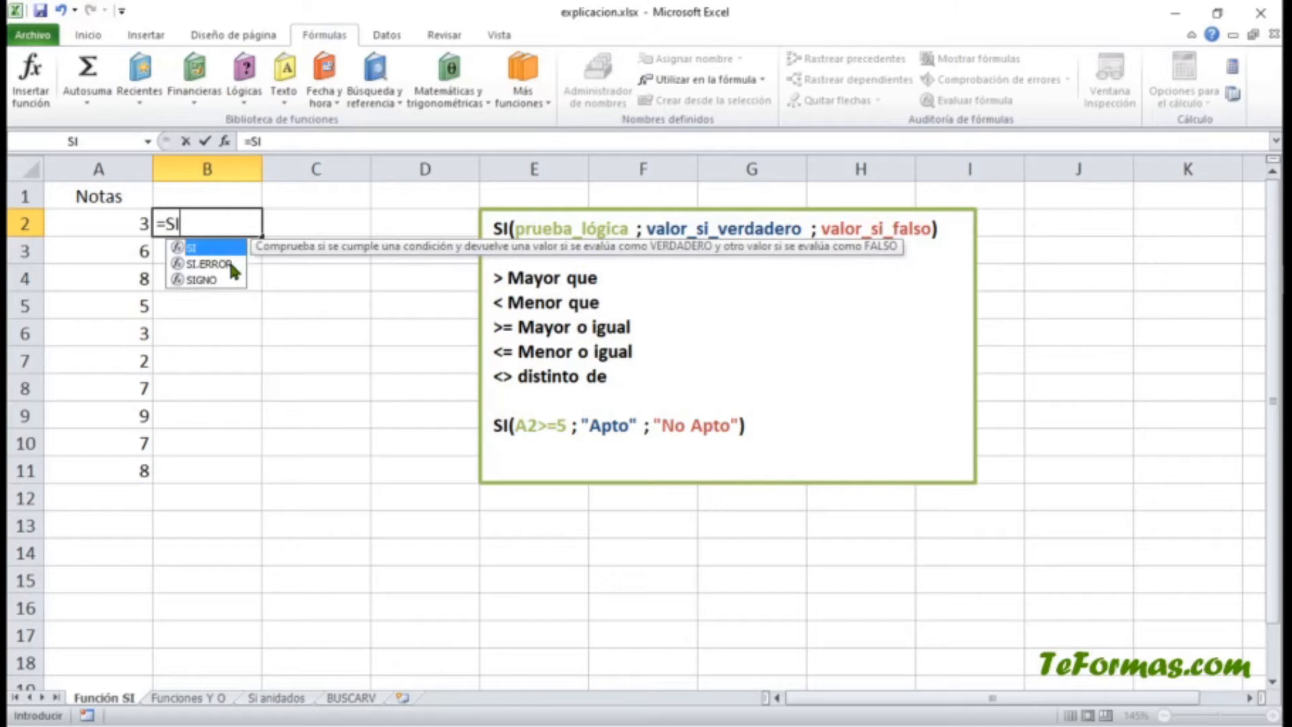
pyautogui.write('(')
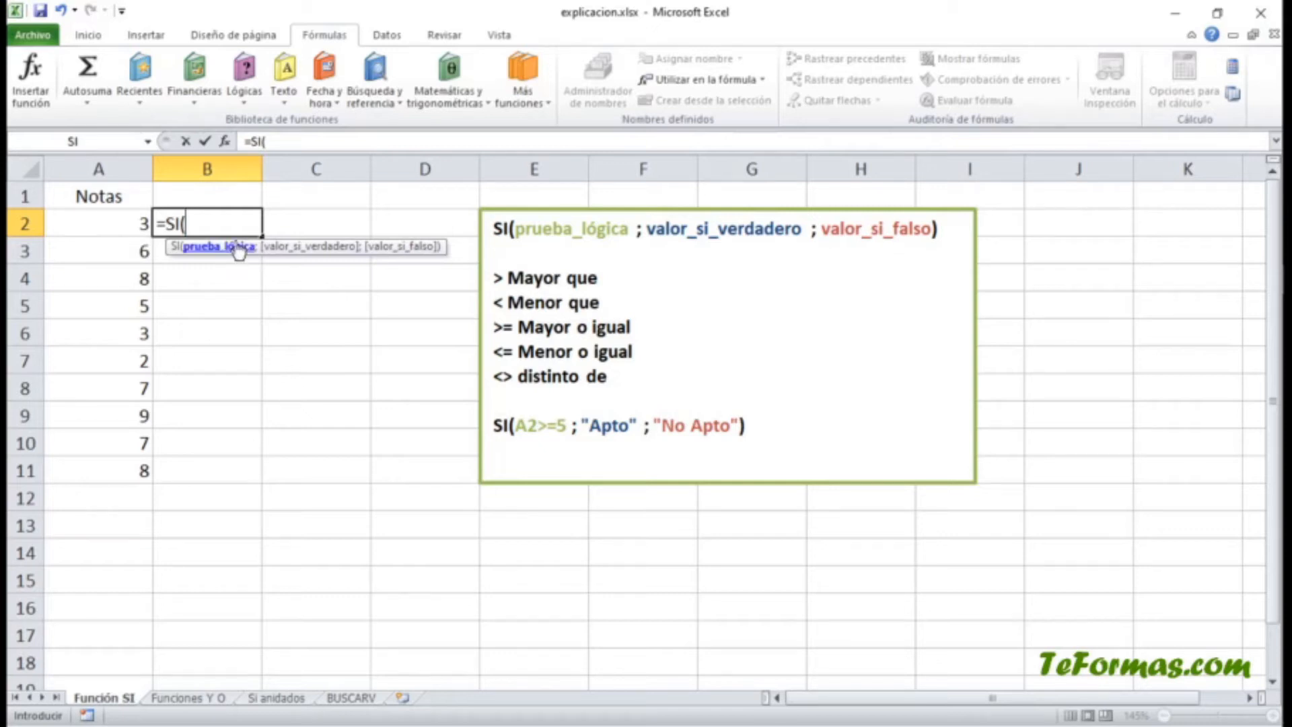
pyautogui.click(101, 231)
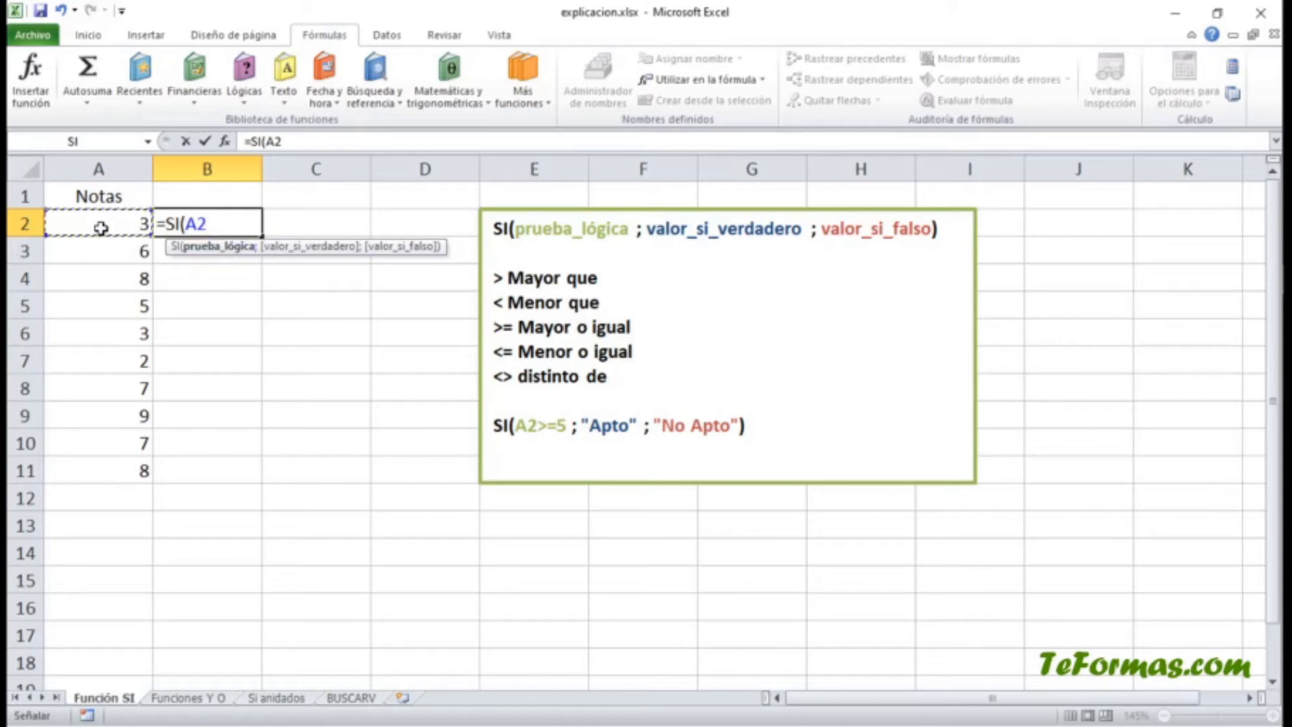
pyautogui.write('>')
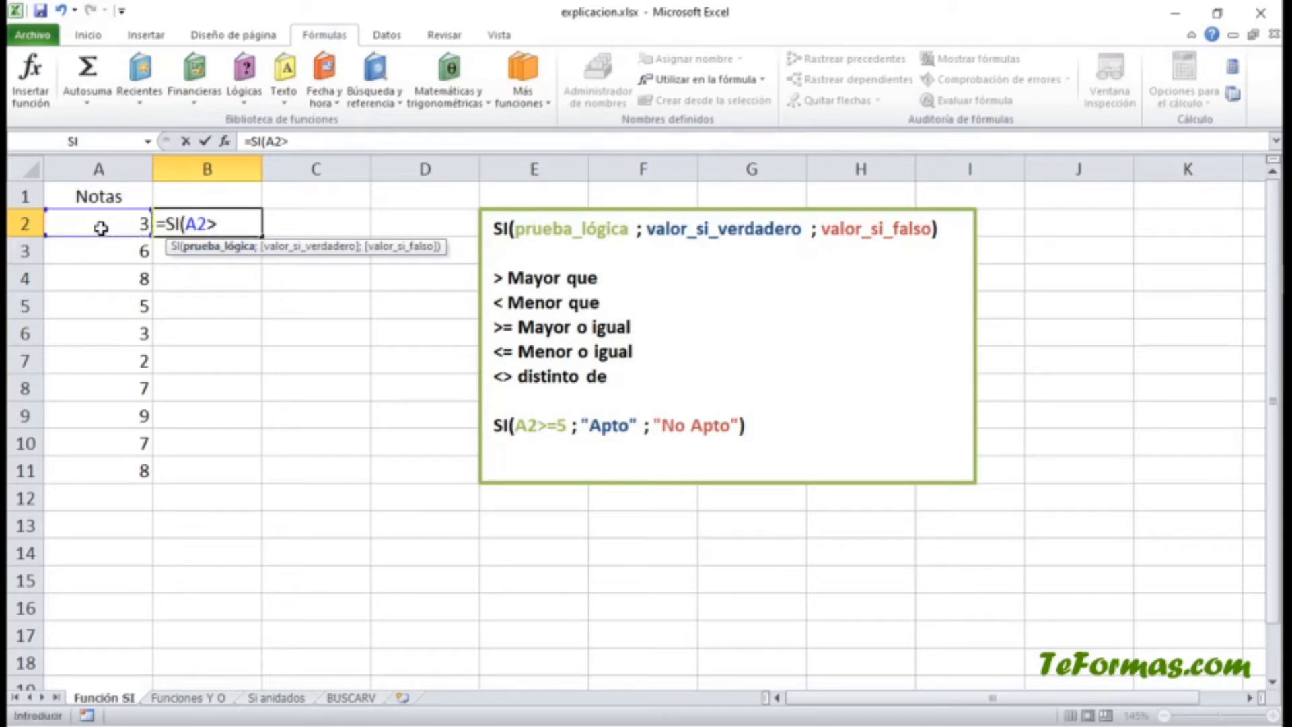
pyautogui.write('=5;')
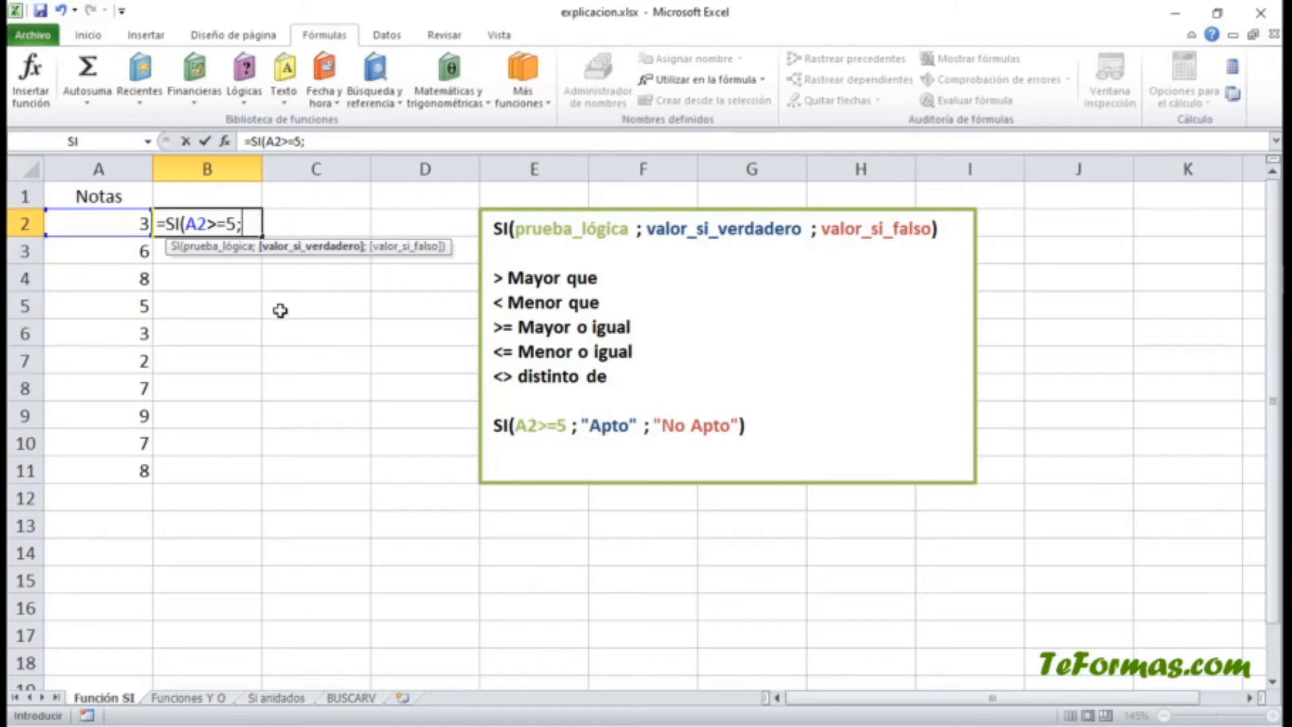
# Step: Complete the B2 formula with "Apto" as the value if true and "No Apto" as the value if false
pyautogui.write('"Apto')
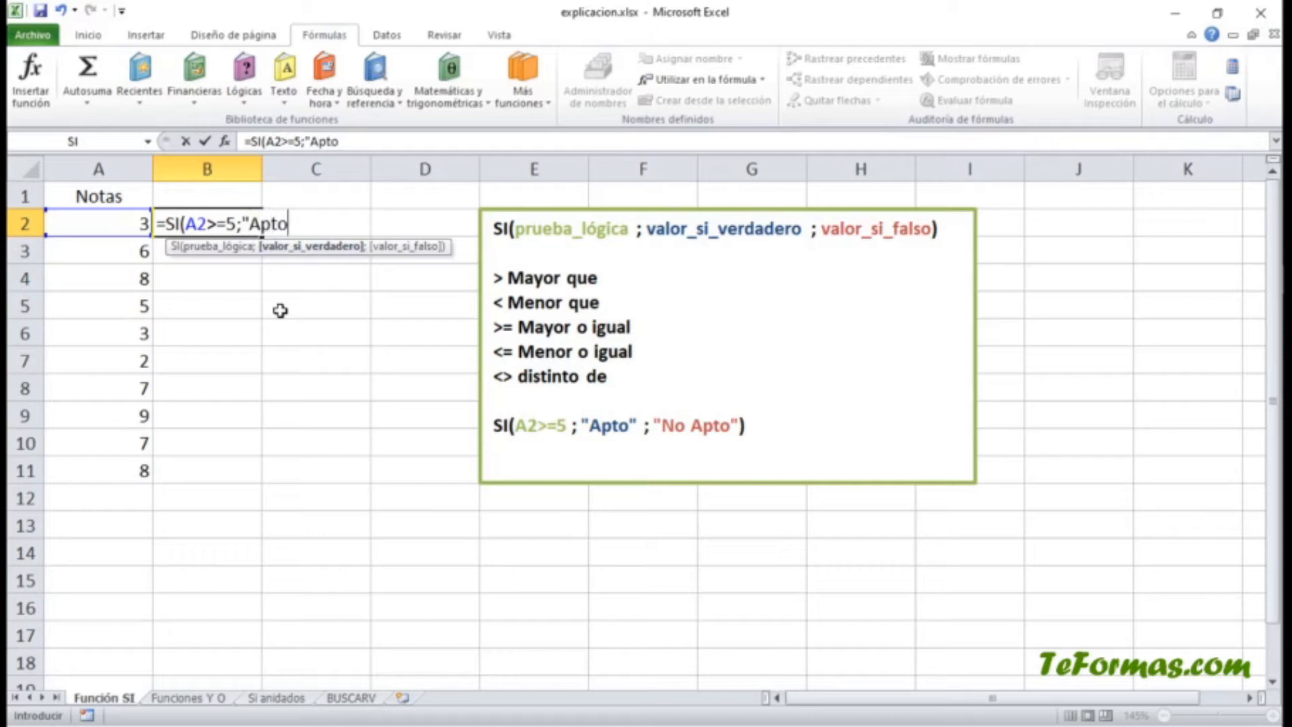
pyautogui.write('"')
pyautogui.write(';')
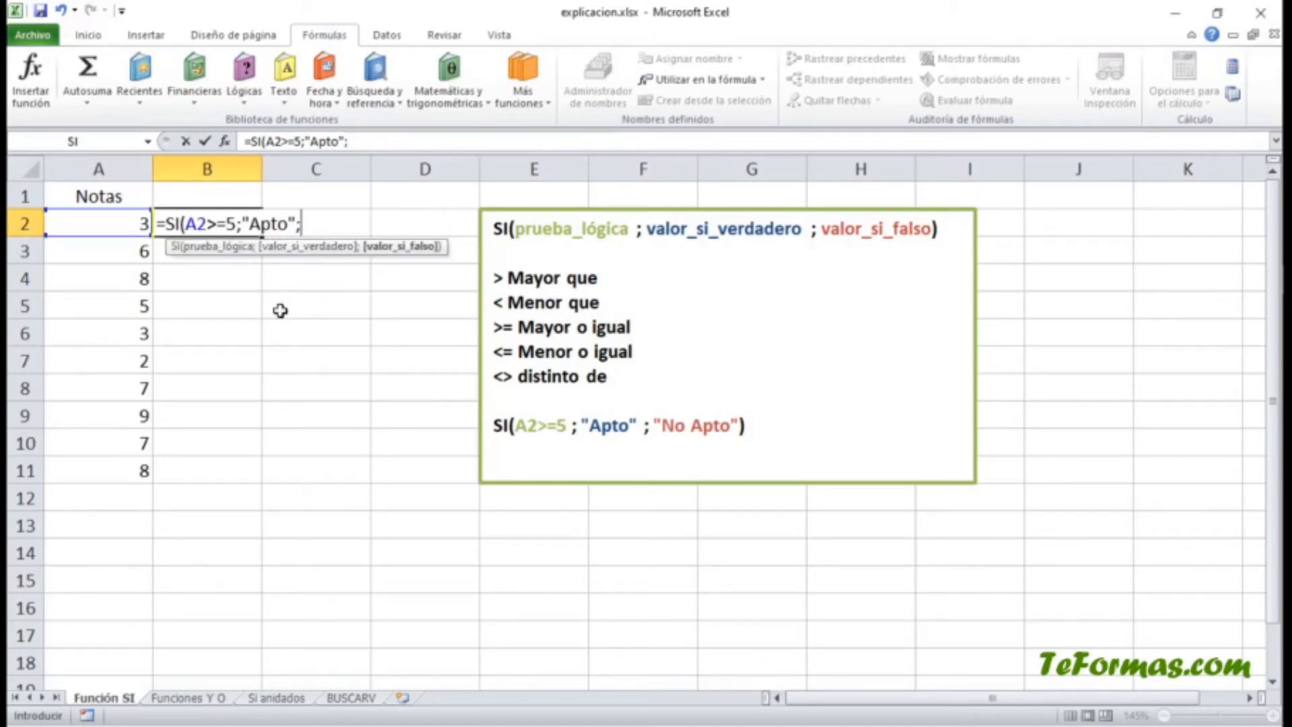
pyautogui.write('"')
pyautogui.write('No Ao')
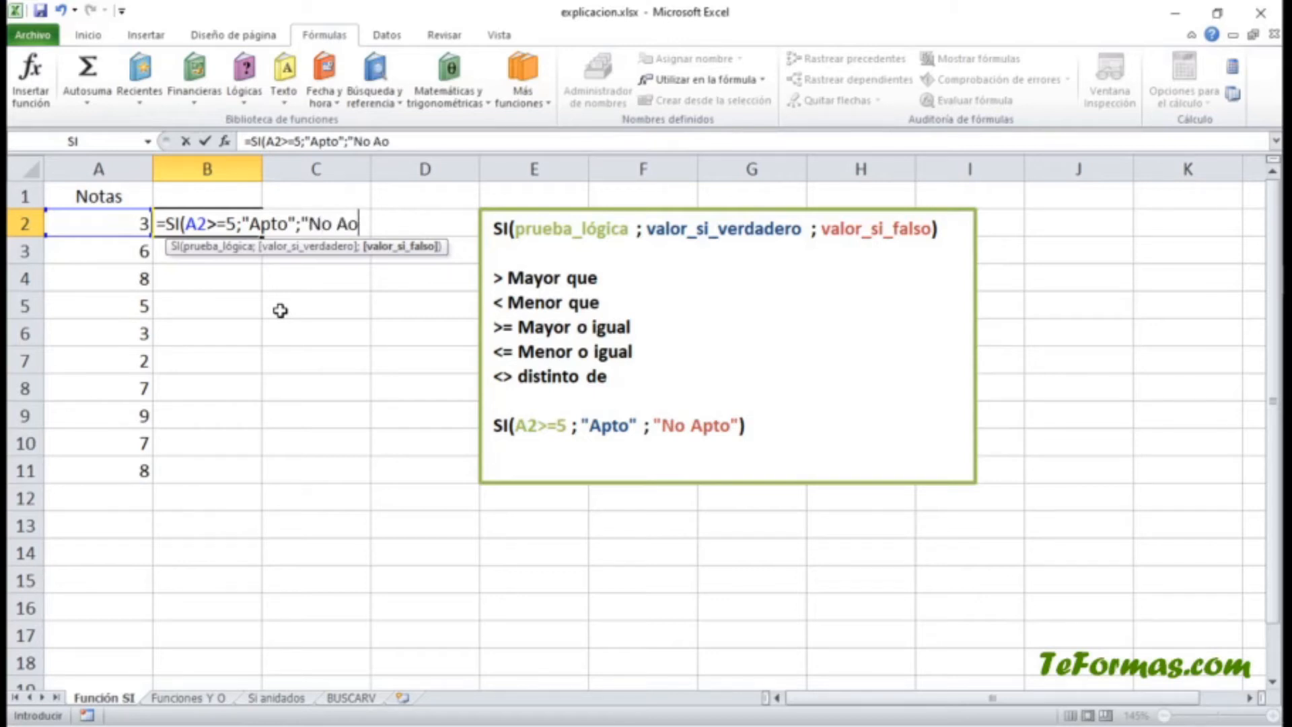
pyautogui.press('BackSpace')
pyautogui.write('pto')
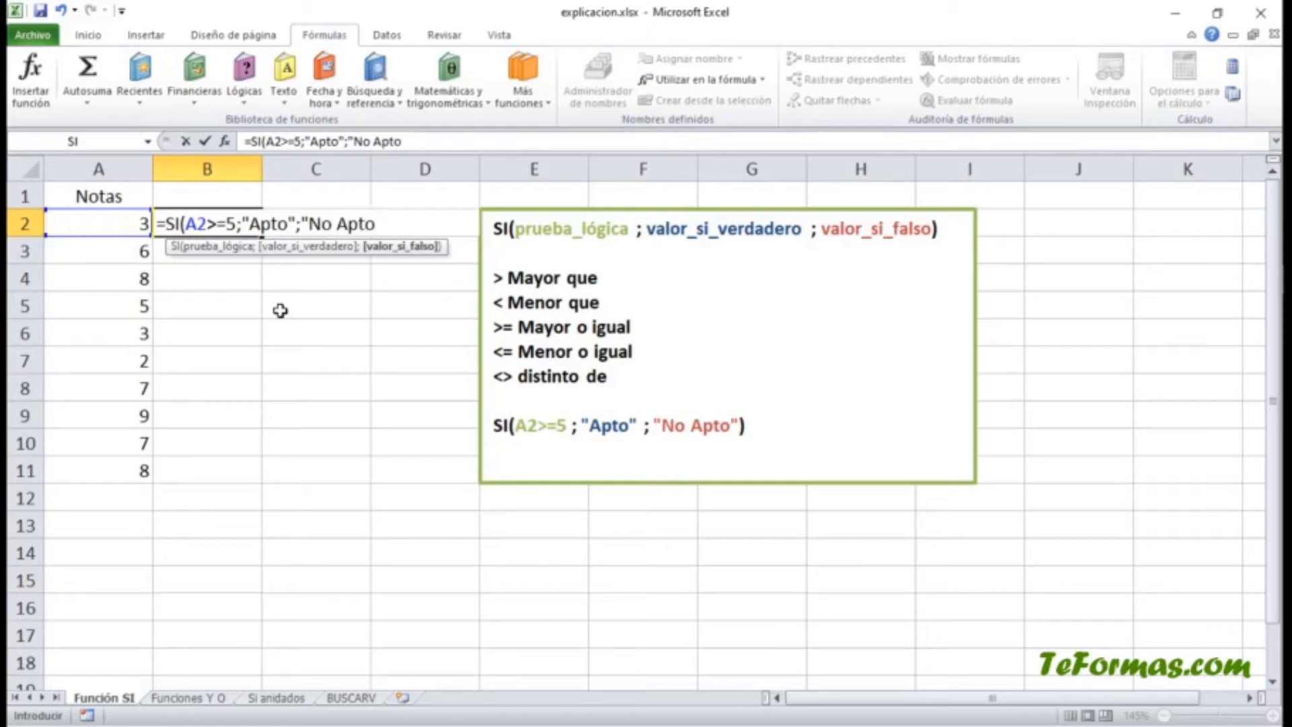
pyautogui.write('")')
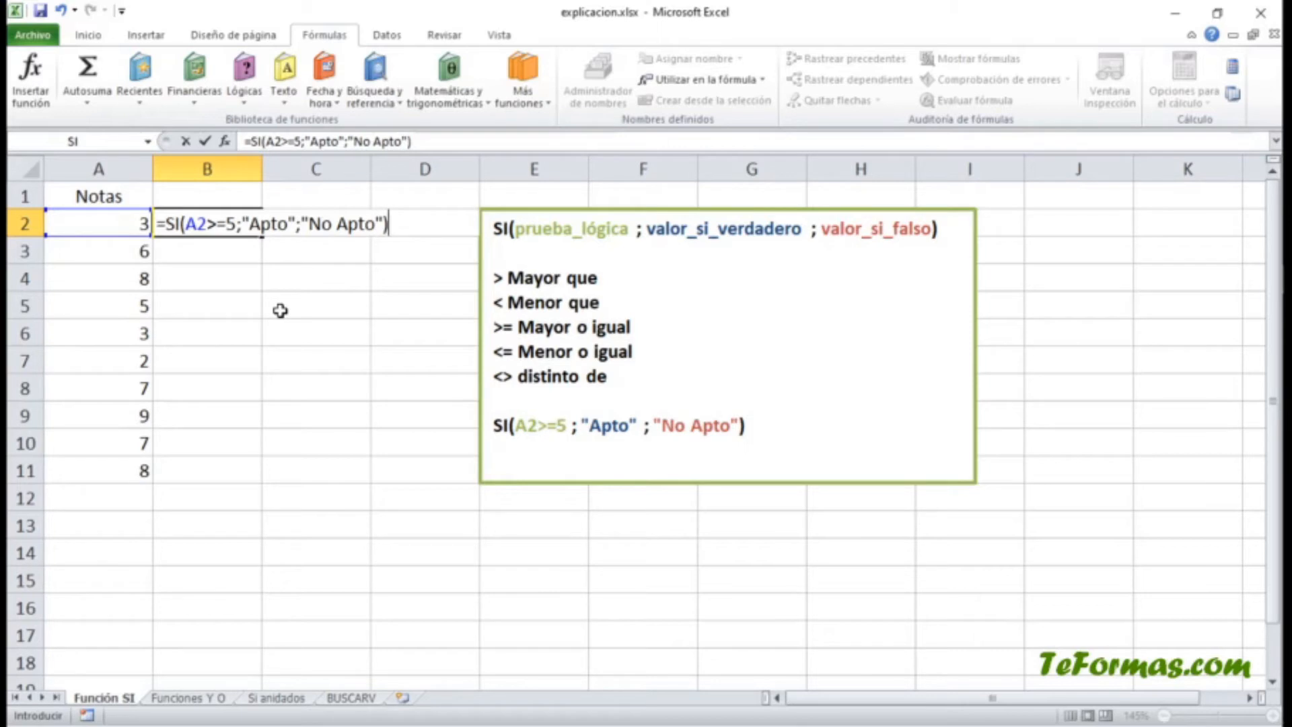
pyautogui.press('Return')
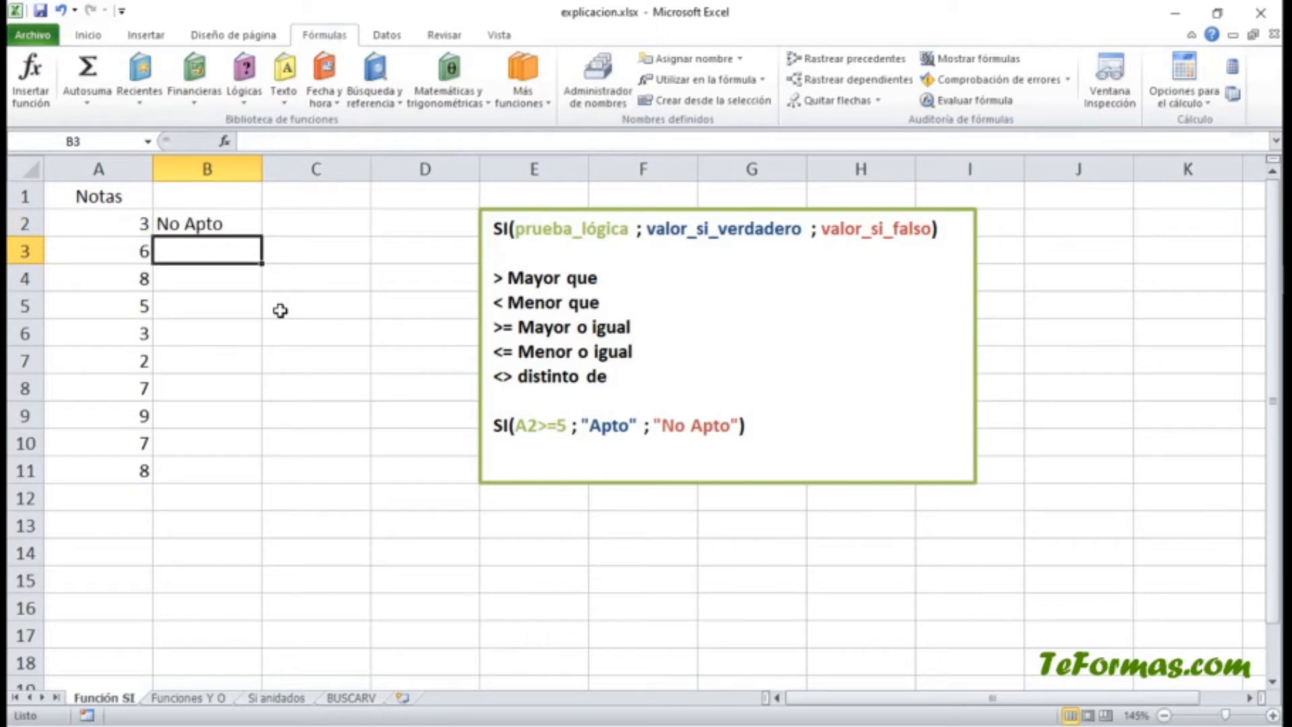
# Step: Copy the B2 formula down through cell B11 and review the prueba_lógica and valor_si_verdadero arguments in the text box
pyautogui.click(219, 222)
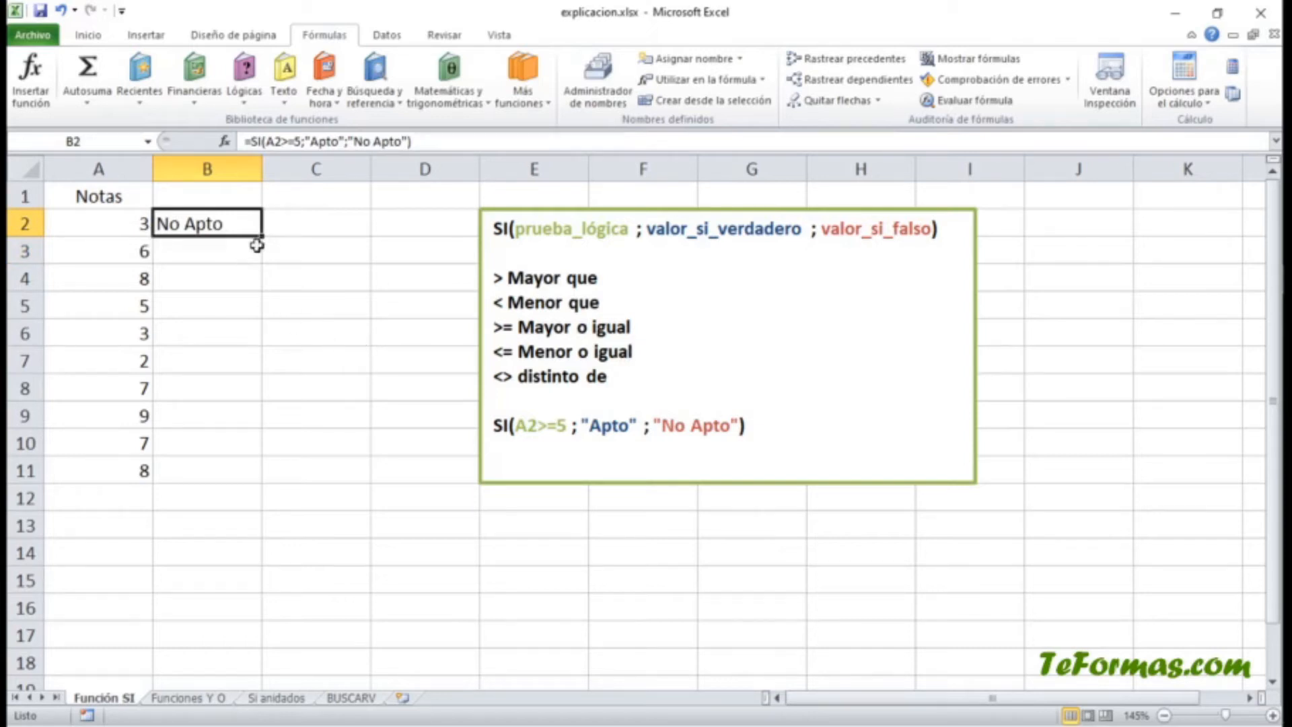
pyautogui.moveTo(264, 241); pyautogui.dragTo(271, 479)
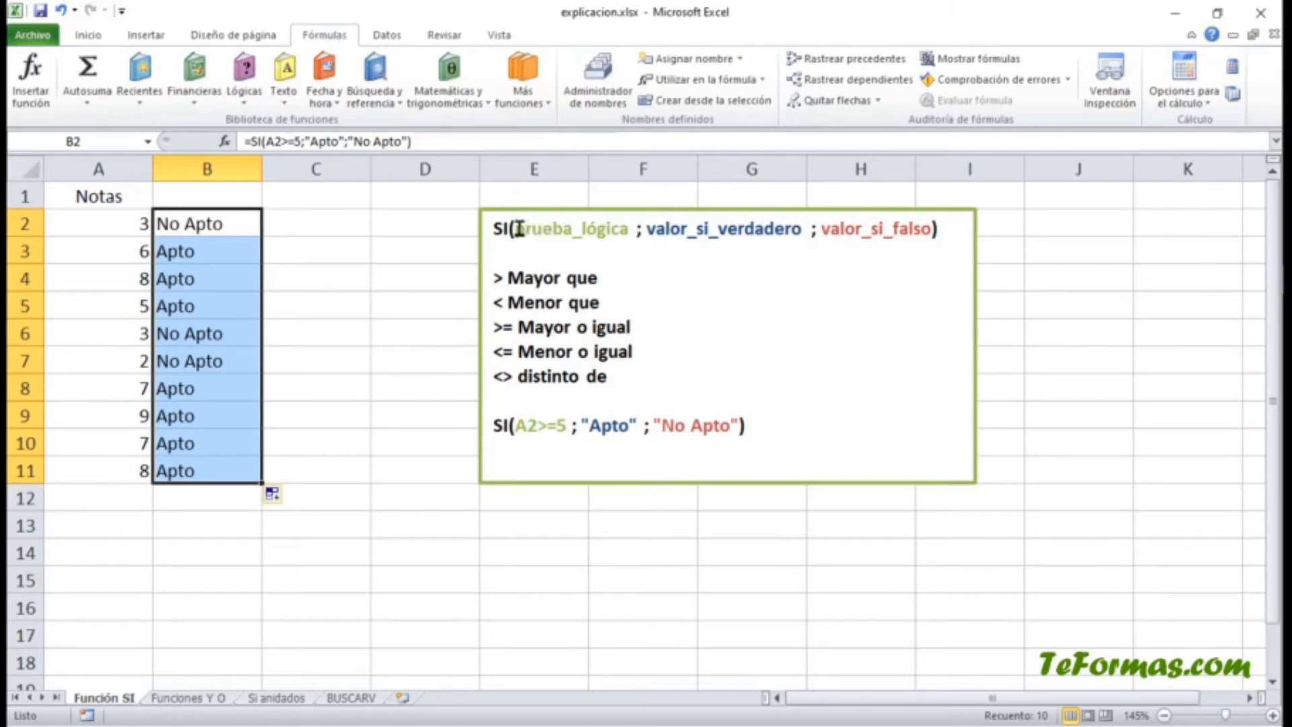
pyautogui.moveTo(519, 228); pyautogui.dragTo(632, 229)
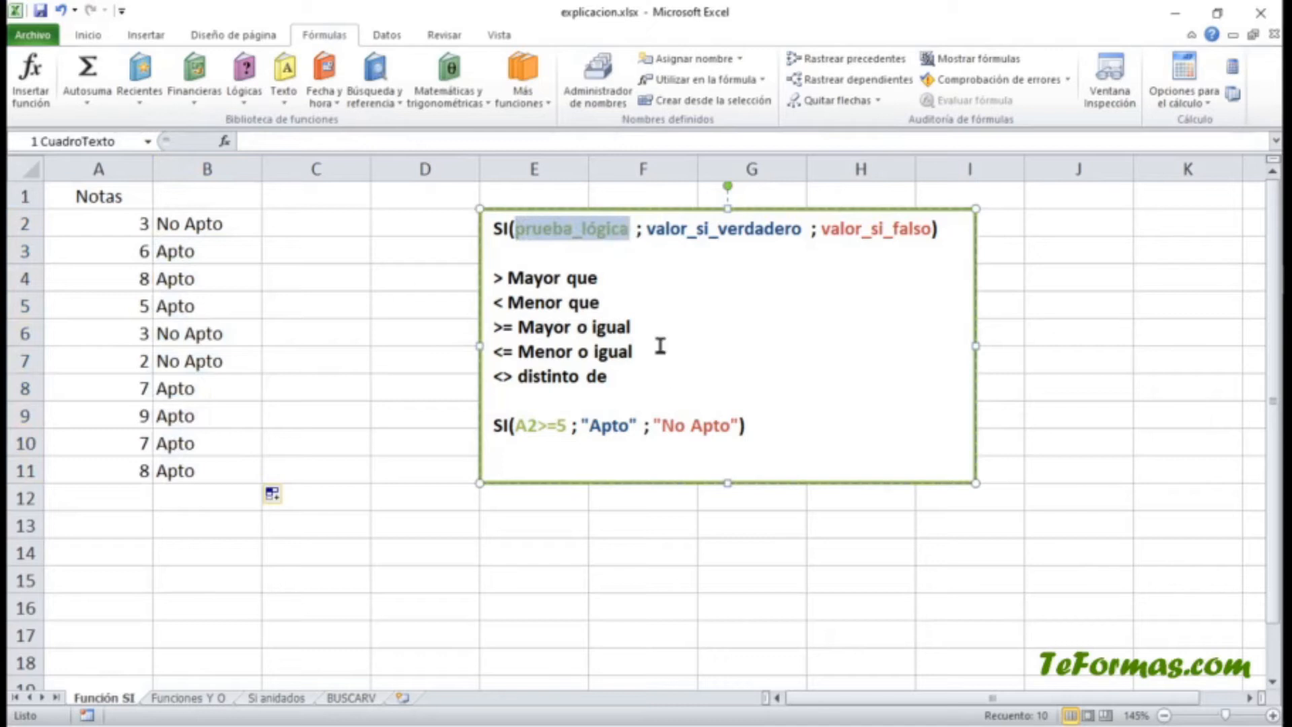
pyautogui.click(697, 228)
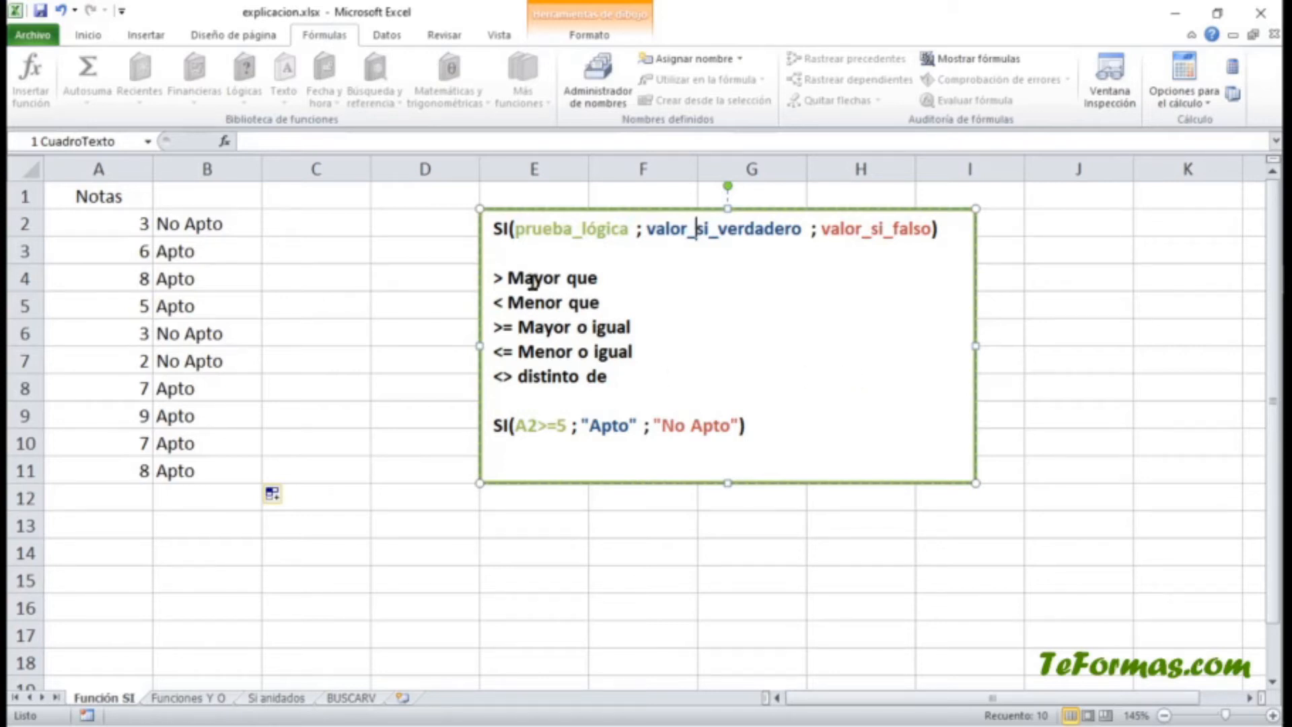
# Step: Switch to the Funciones Y O sheet and select the Notas A marks in A2:A11
pyautogui.click(203, 699)
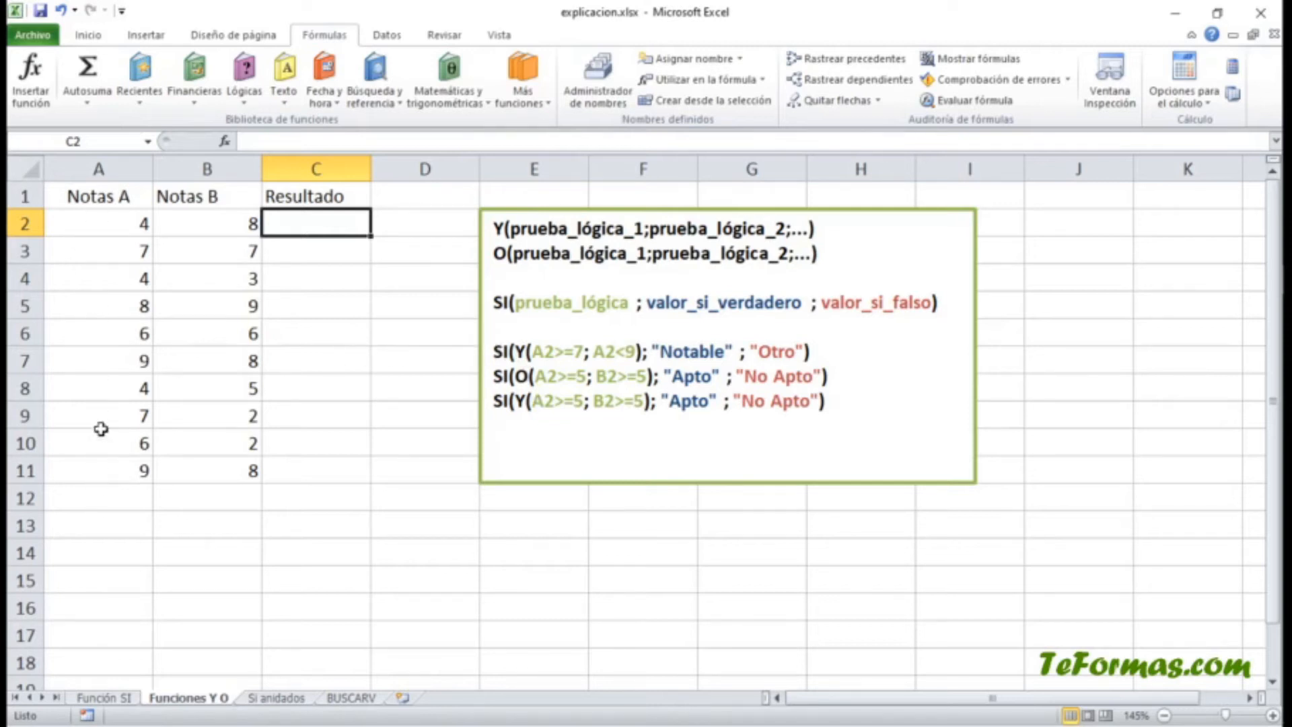
pyautogui.moveTo(119, 467); pyautogui.dragTo(110, 224)
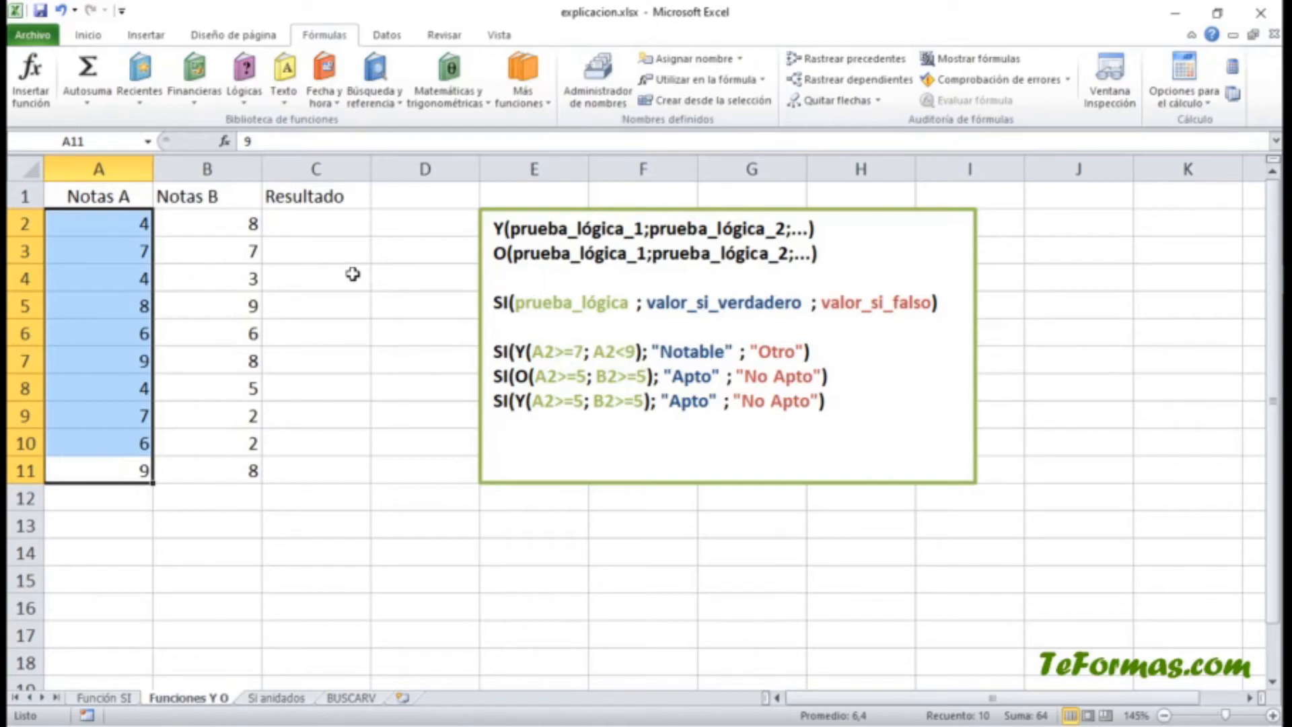
# Step: Start an SI formula in cell C2 with the logical test Y(A2>=7;A2<9)
pyautogui.click(333, 226)
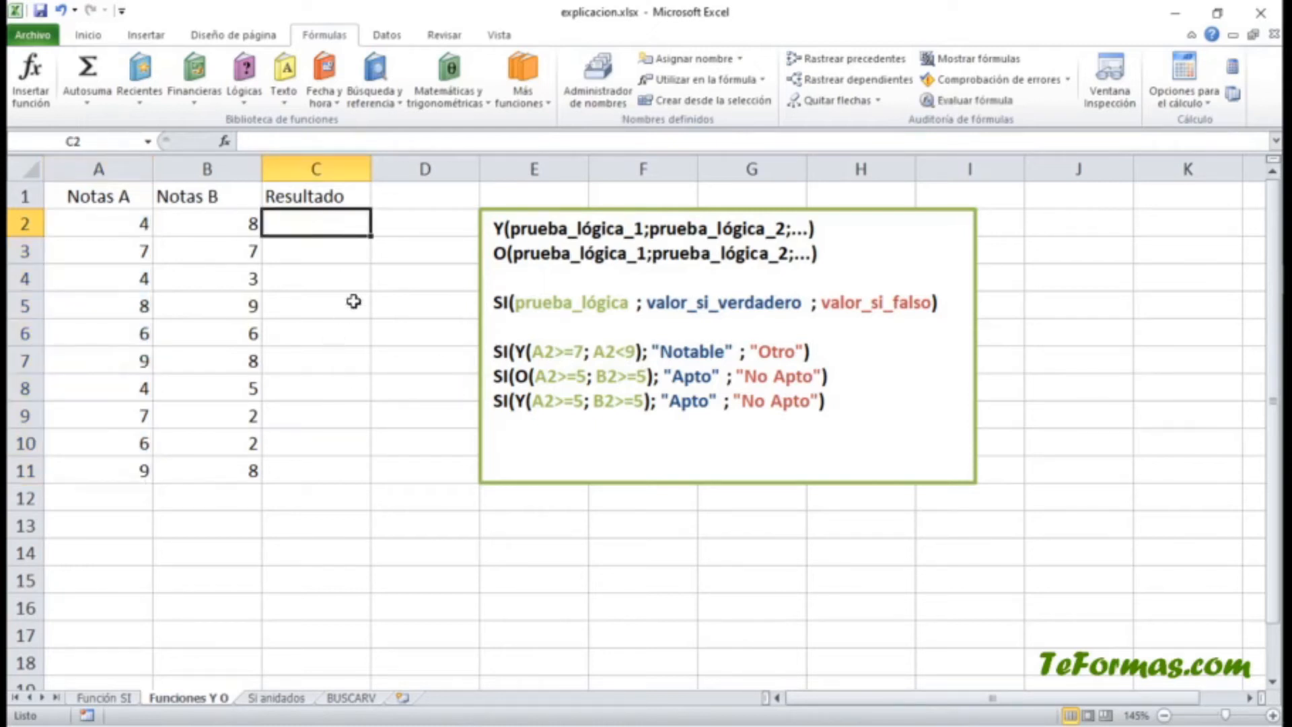
pyautogui.write('=SI(')
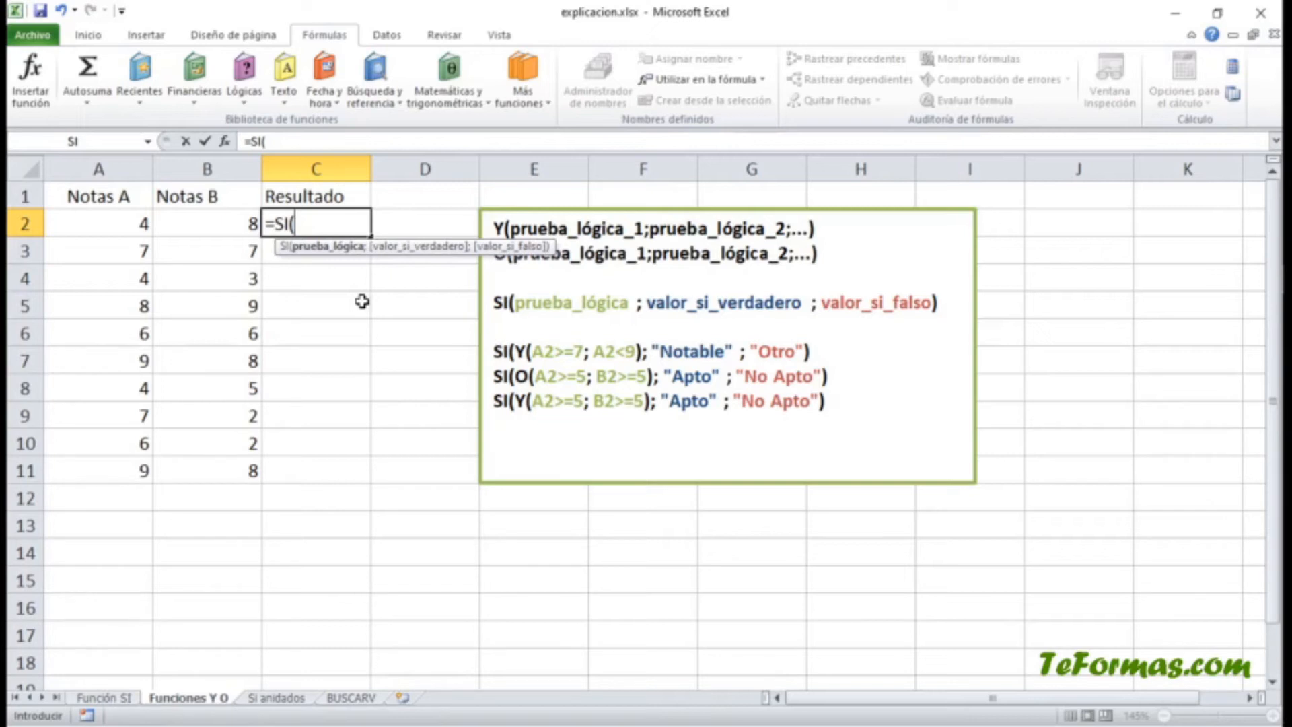
pyautogui.write('Y')
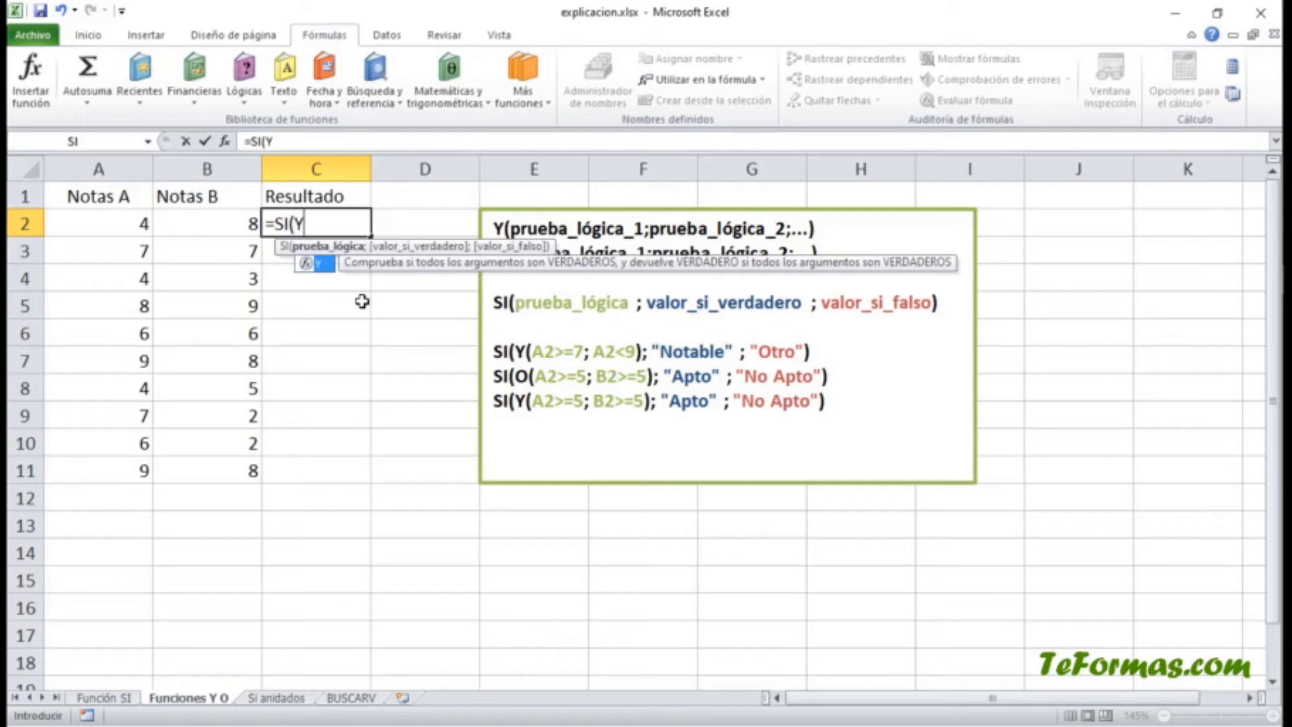
pyautogui.write('(')
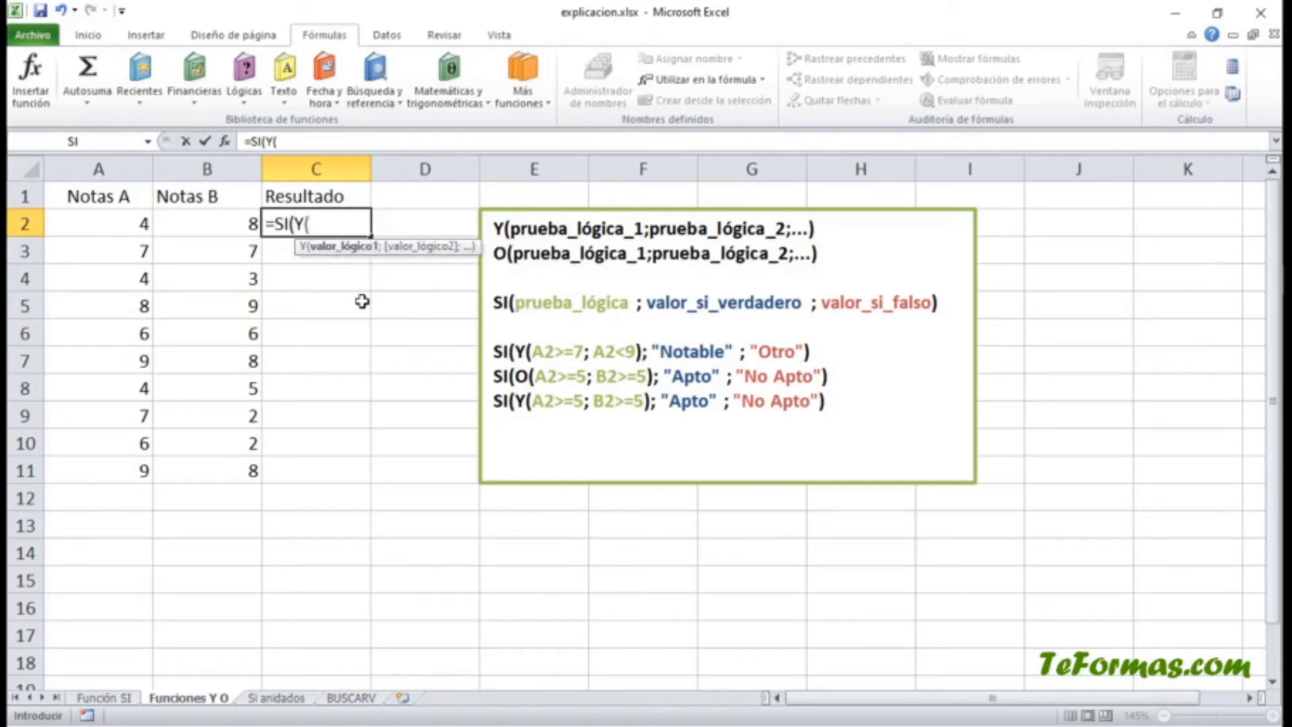
pyautogui.write('A')
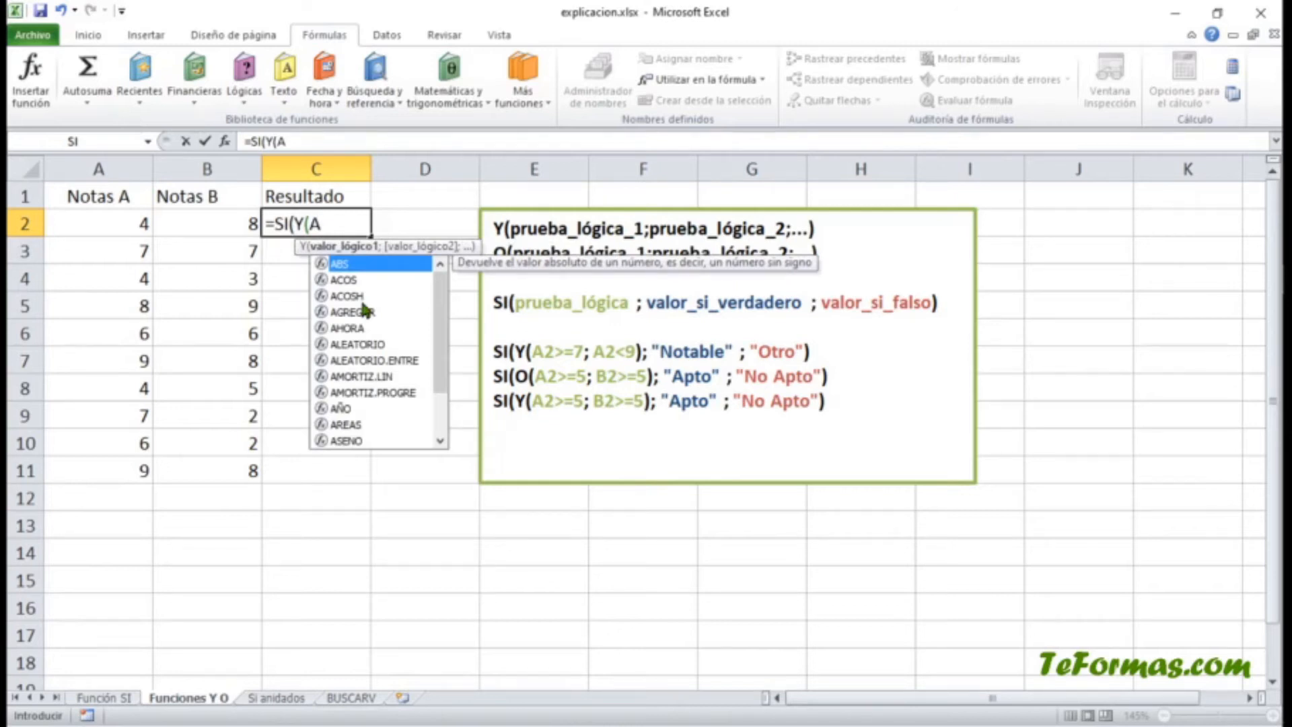
pyautogui.write('2')
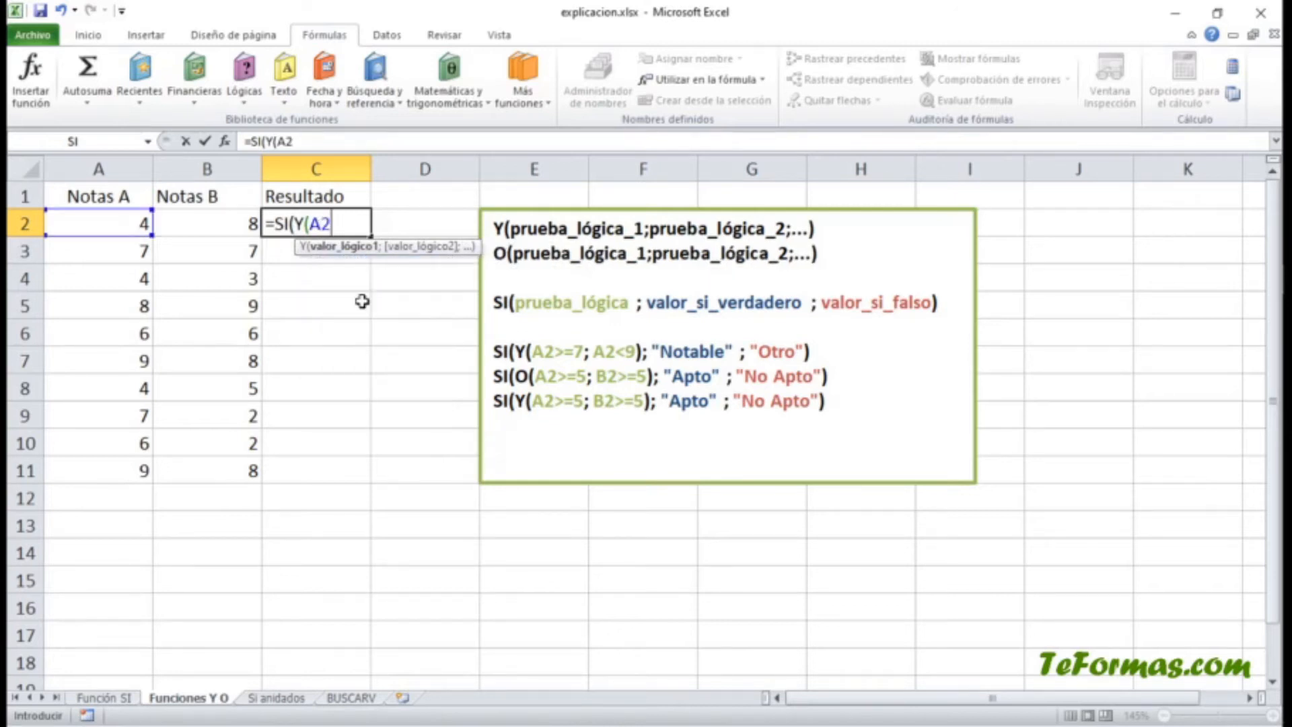
pyautogui.write('>=7;')
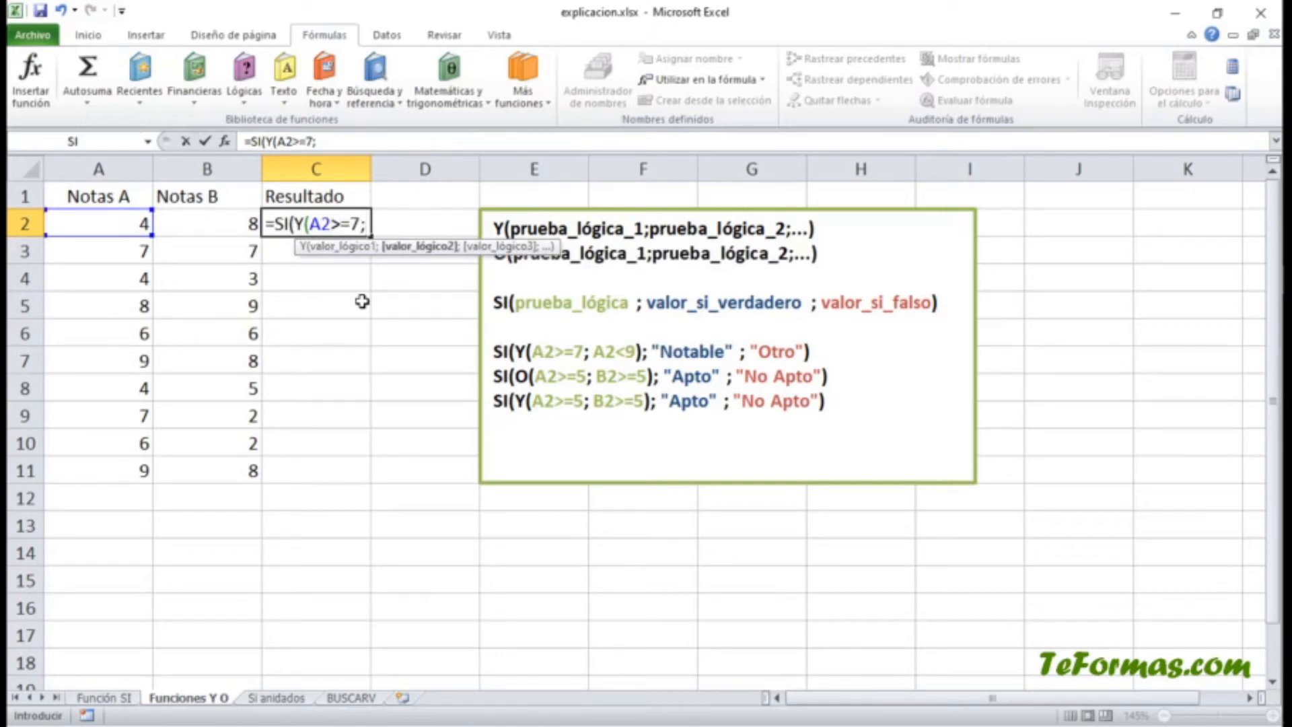
pyautogui.click(127, 218)
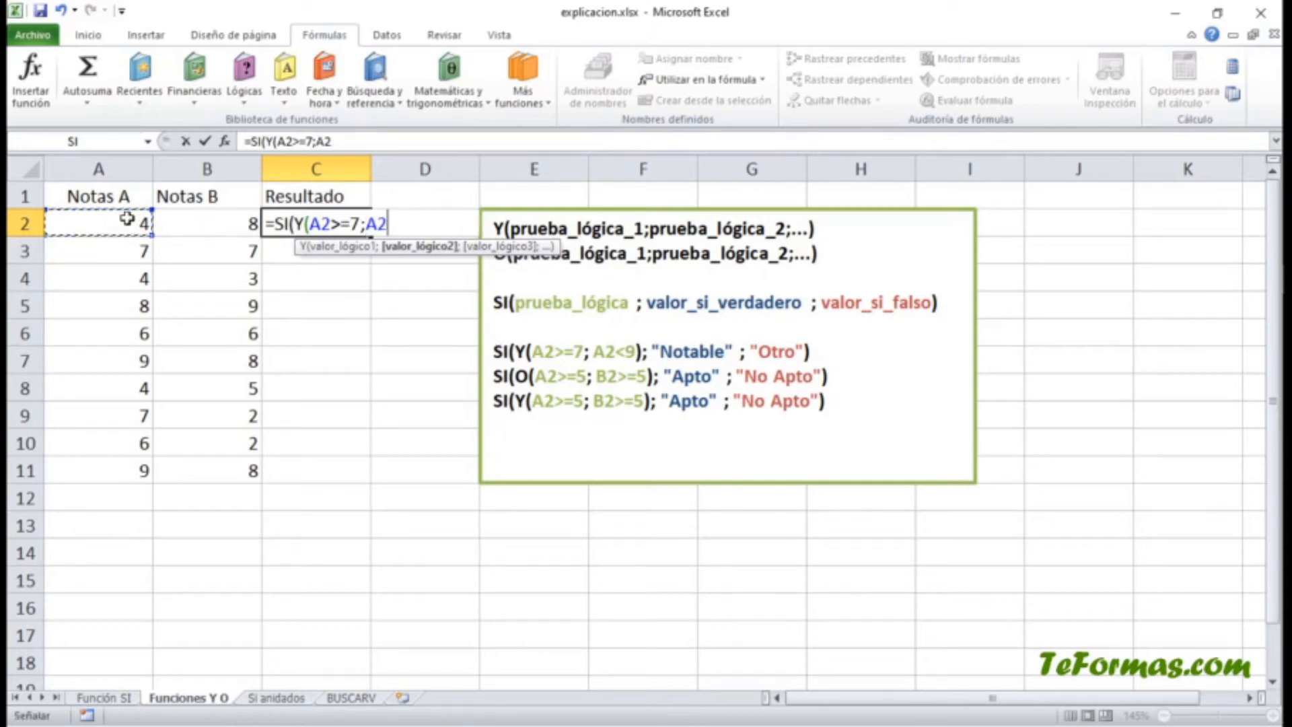
pyautogui.write('<9')
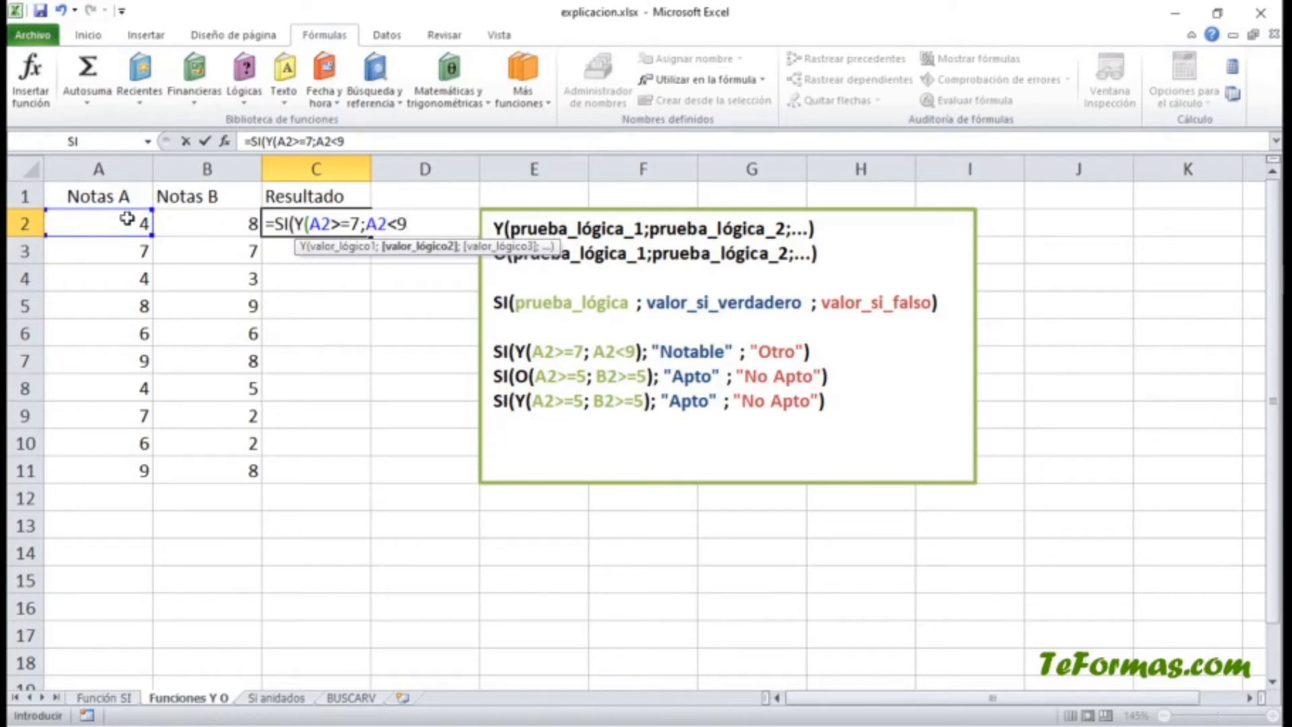
pyautogui.write(')')
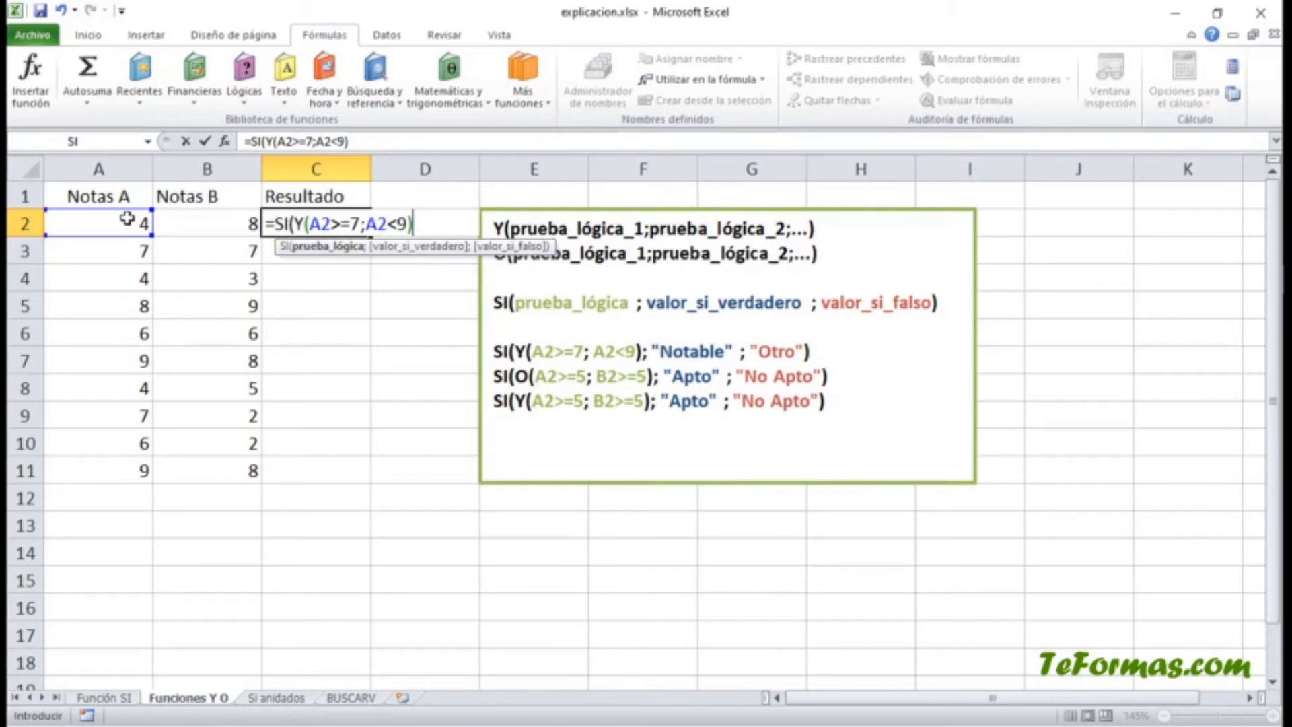
# Step: Complete the C2 formula with "Notable" as the value if true and "Otro" as the value if false
pyautogui.write(';')
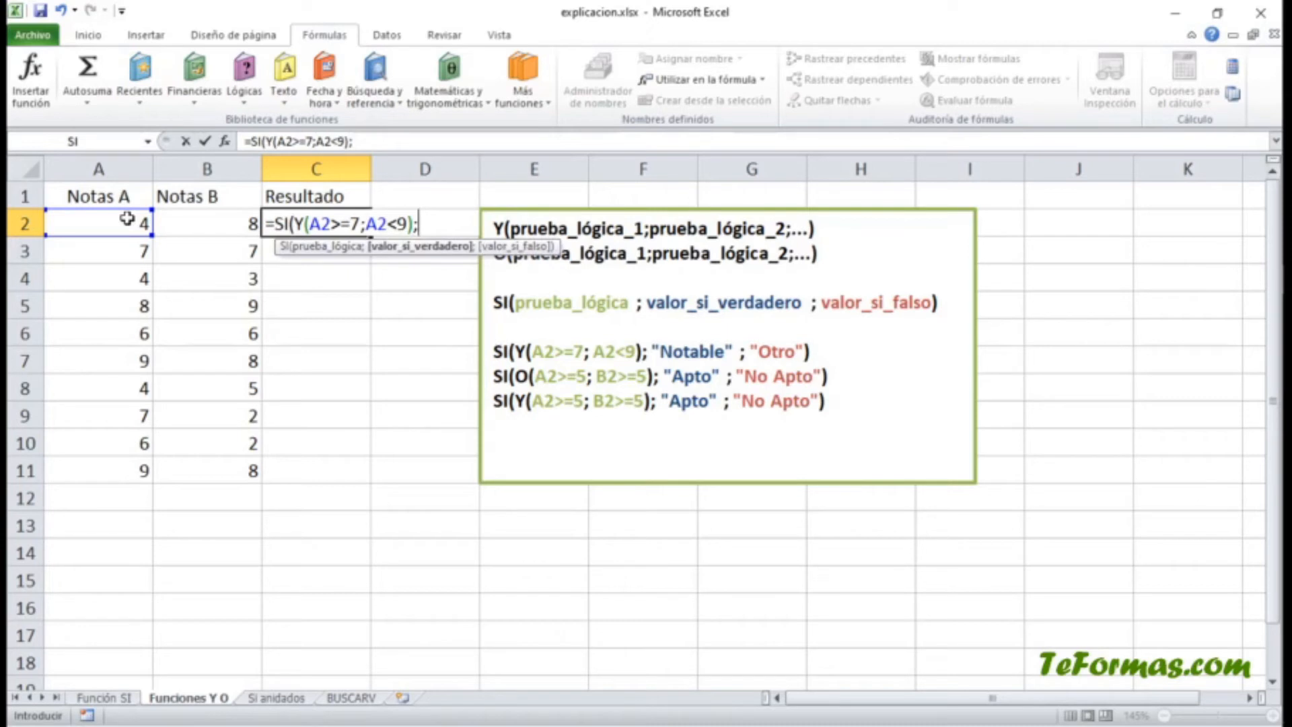
pyautogui.write('"Nota')
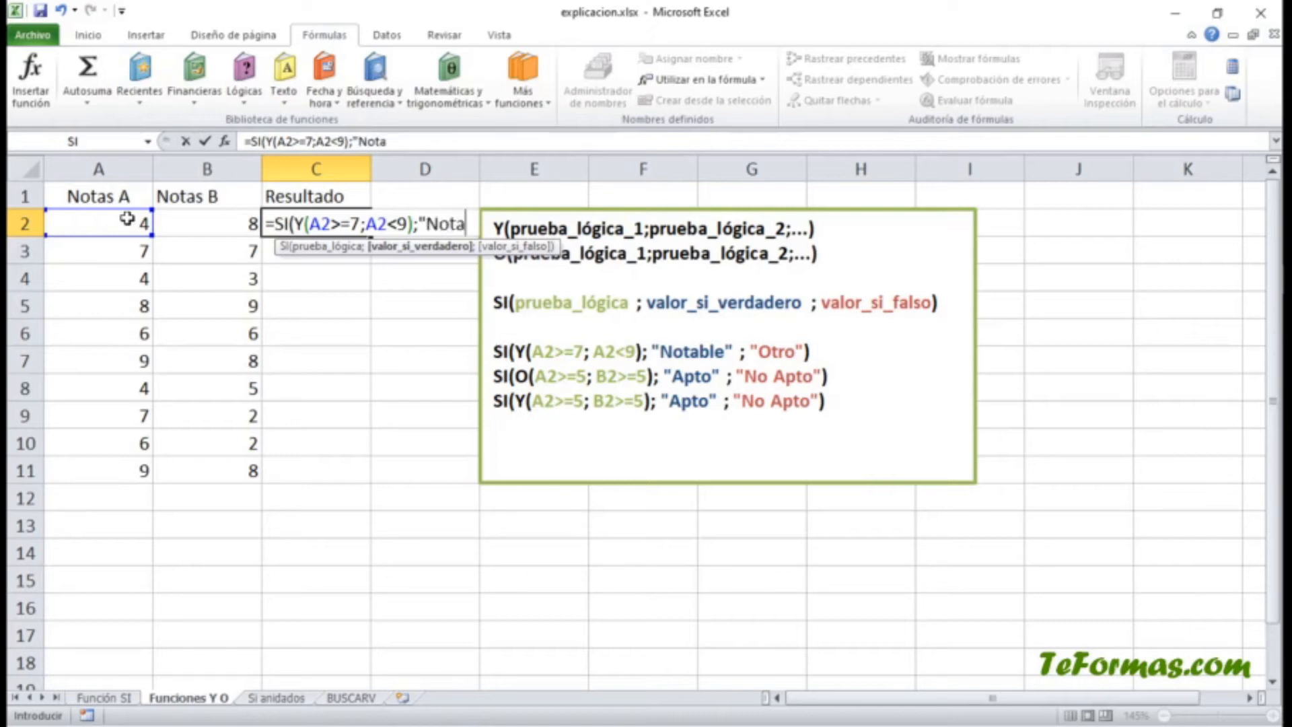
pyautogui.write('ble"')
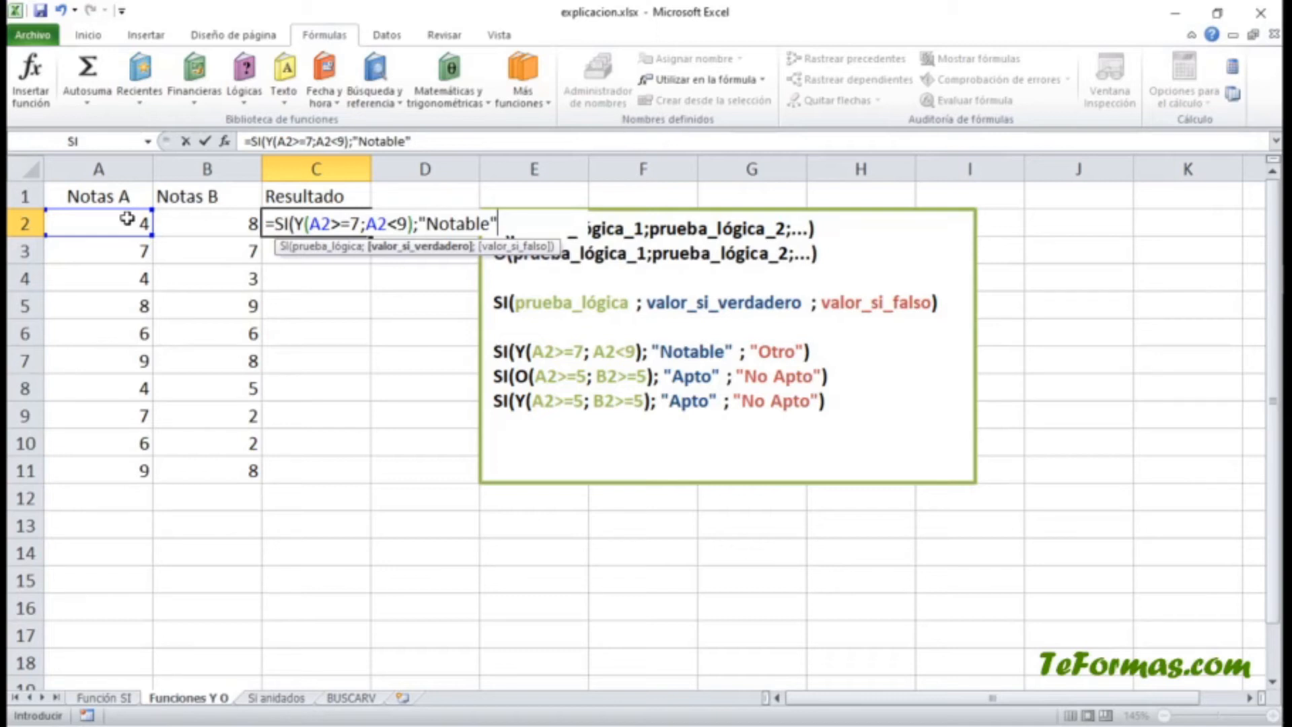
pyautogui.write(';"')
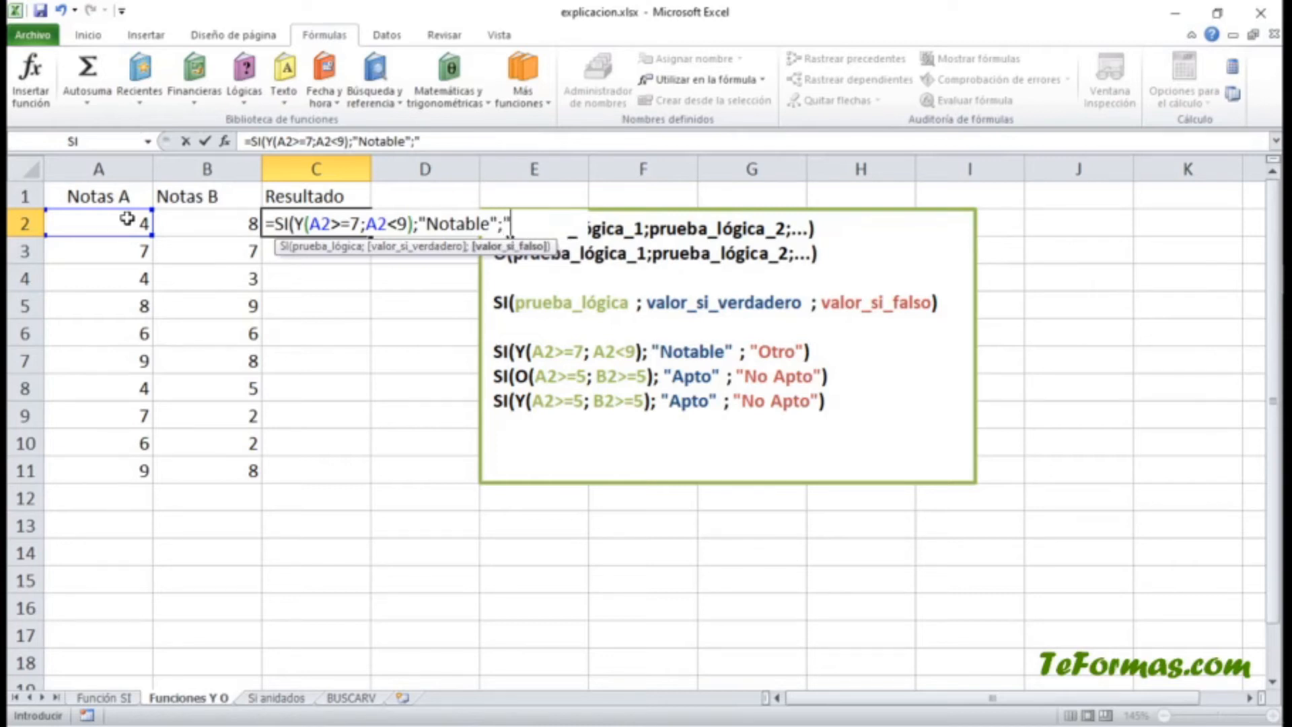
pyautogui.write('Otro")')
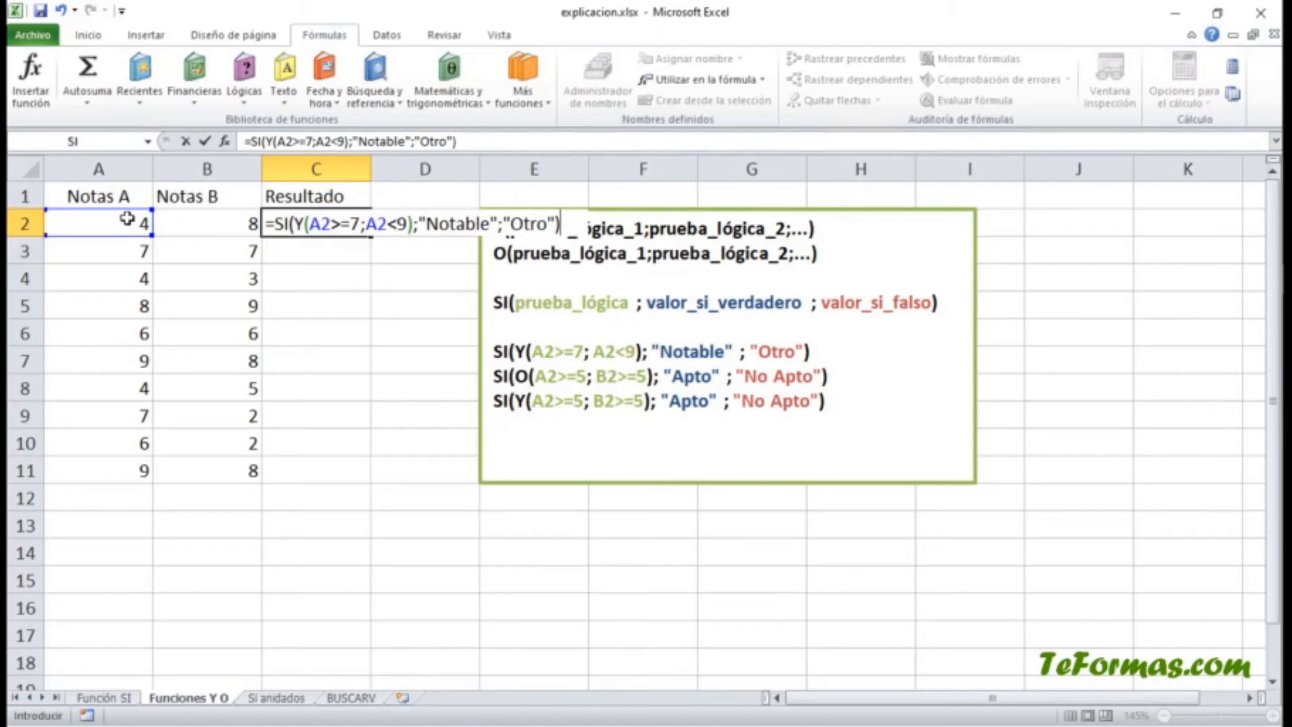
pyautogui.press('Return')
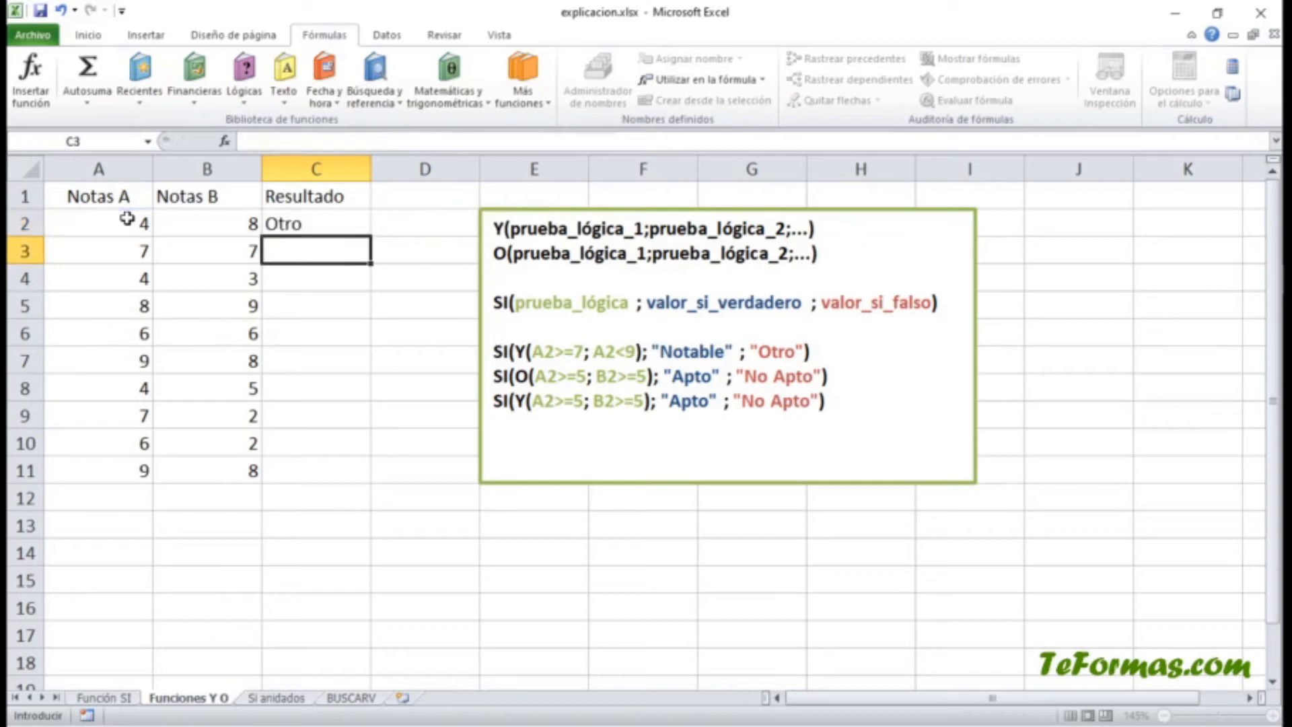
# Step: Copy the C2 formula down through cell C11 and clear the contents of C2:C11
pyautogui.click(324, 225)
pyautogui.moveTo(373, 240); pyautogui.dragTo(369, 486)
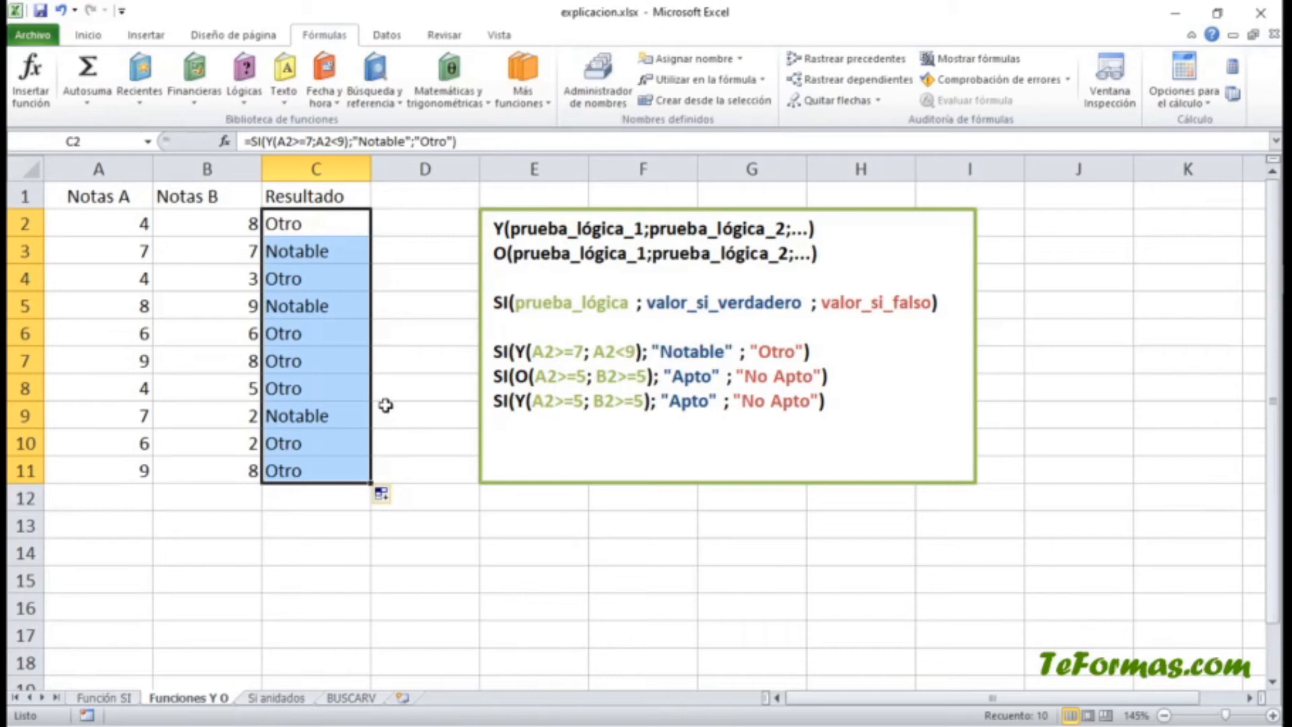
pyautogui.press('Delete')
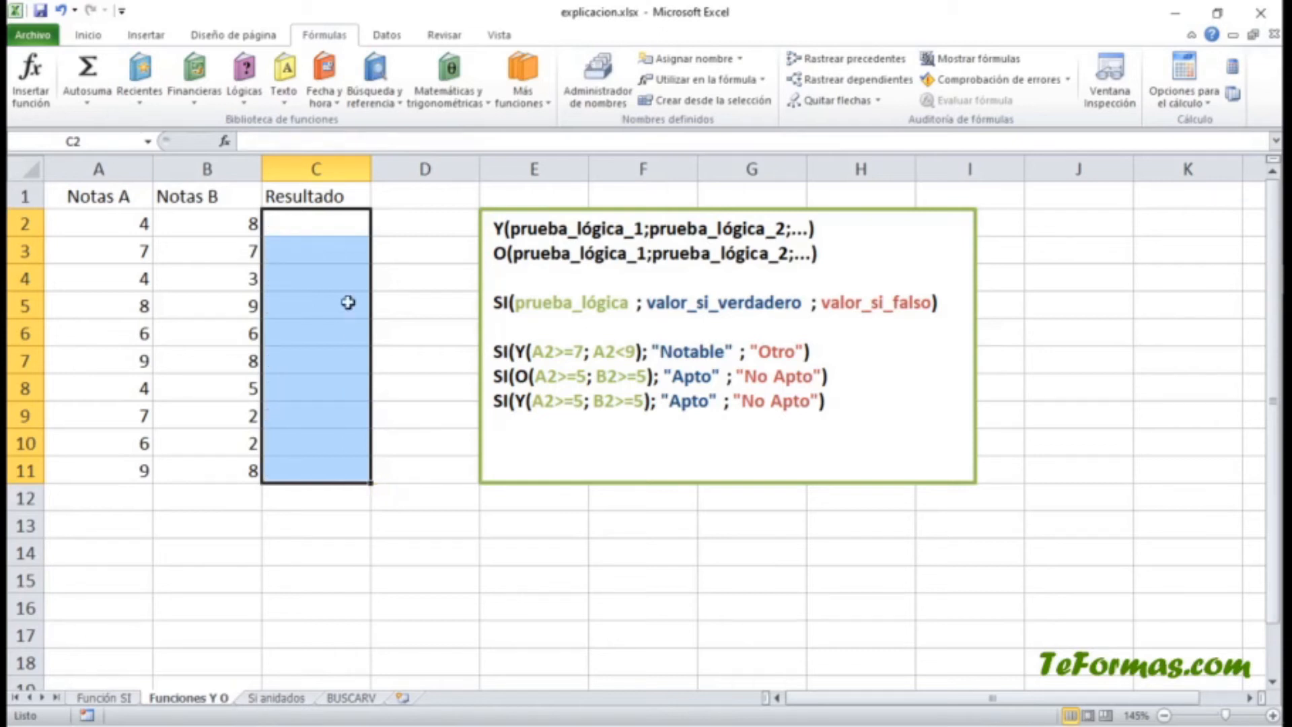
# Step: Start an SI formula in the empty cell C2 with the logical test O(A2>=5;B2>=5)
pyautogui.click(288, 217)
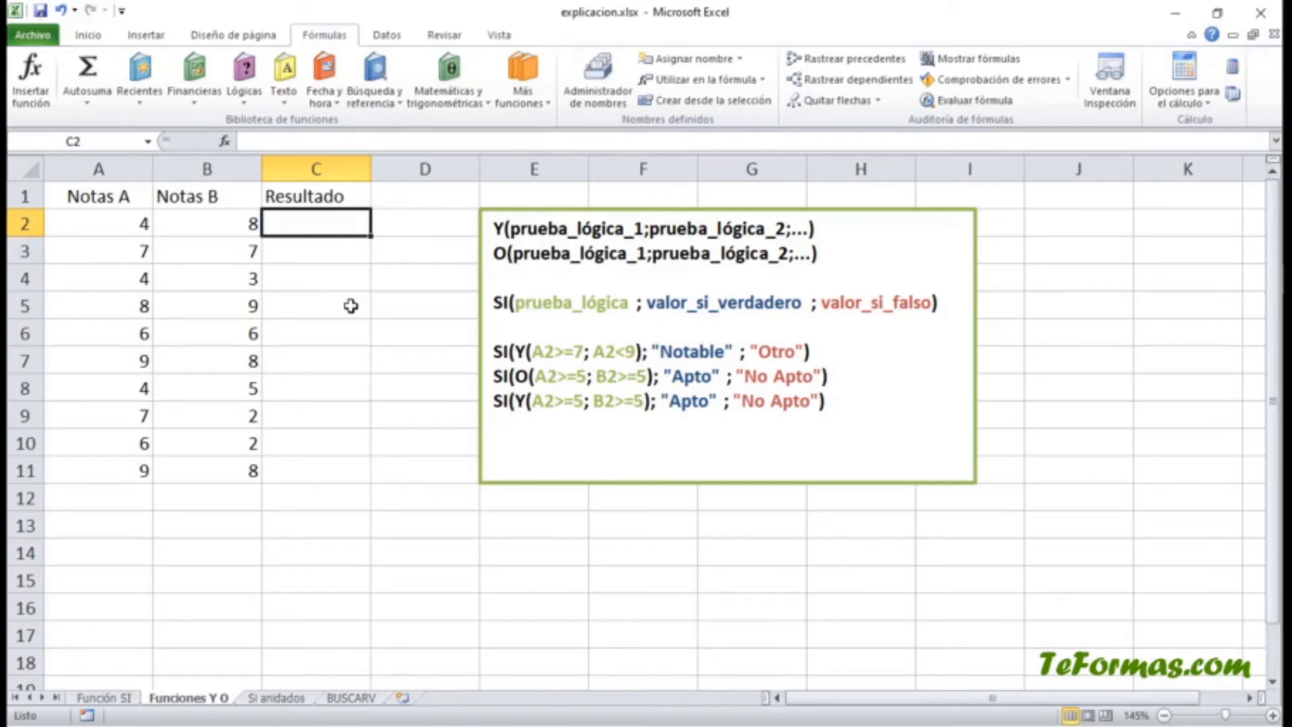
pyautogui.write('=SI')
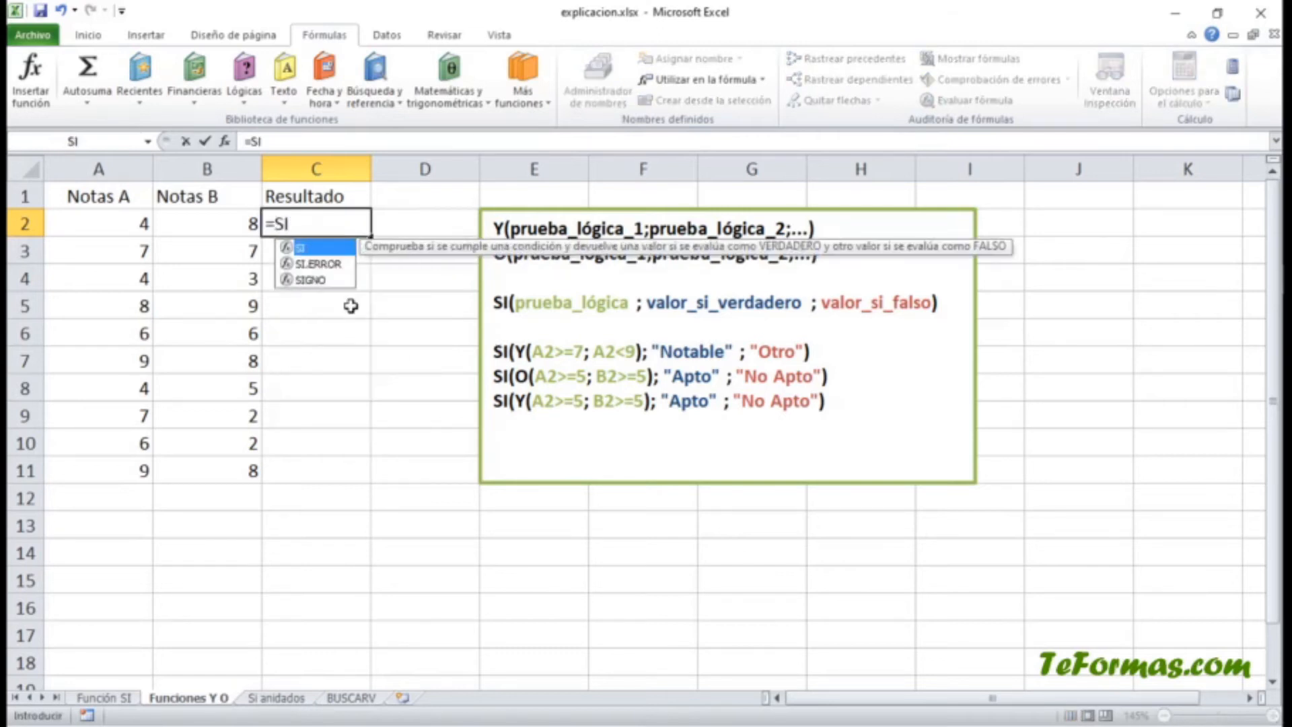
pyautogui.write('(')
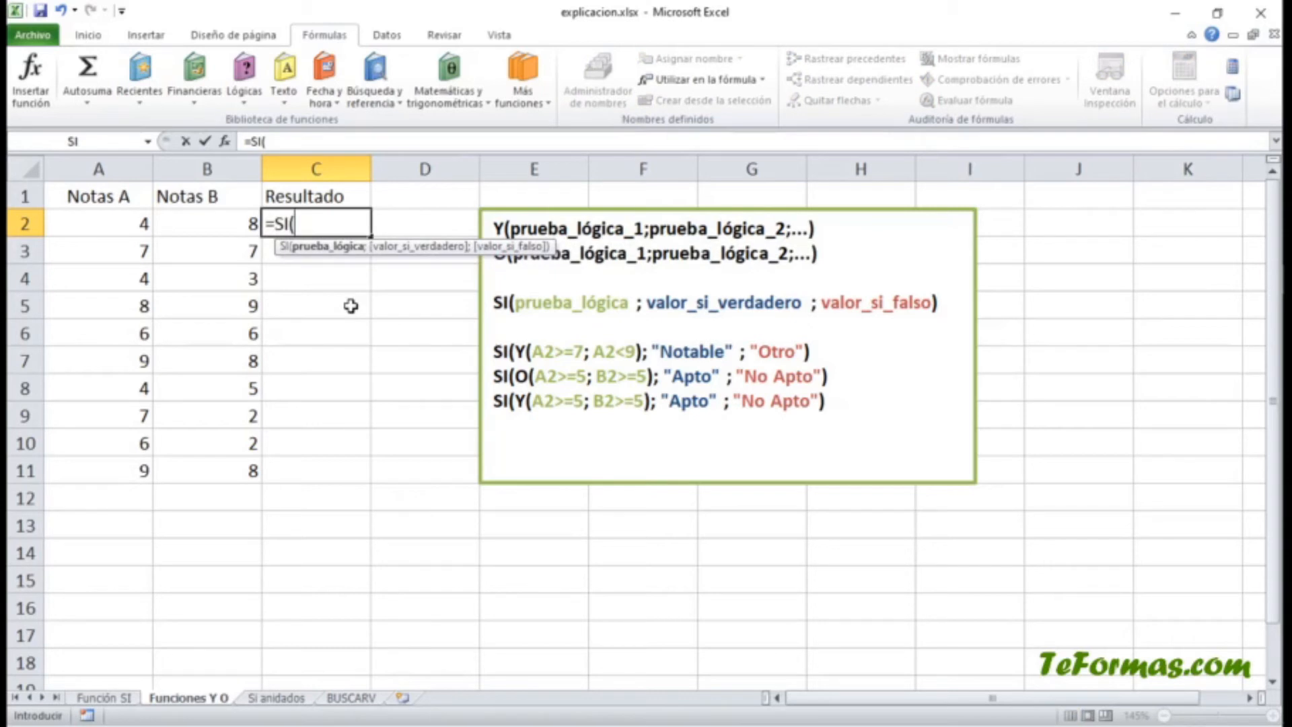
pyautogui.write('O(')
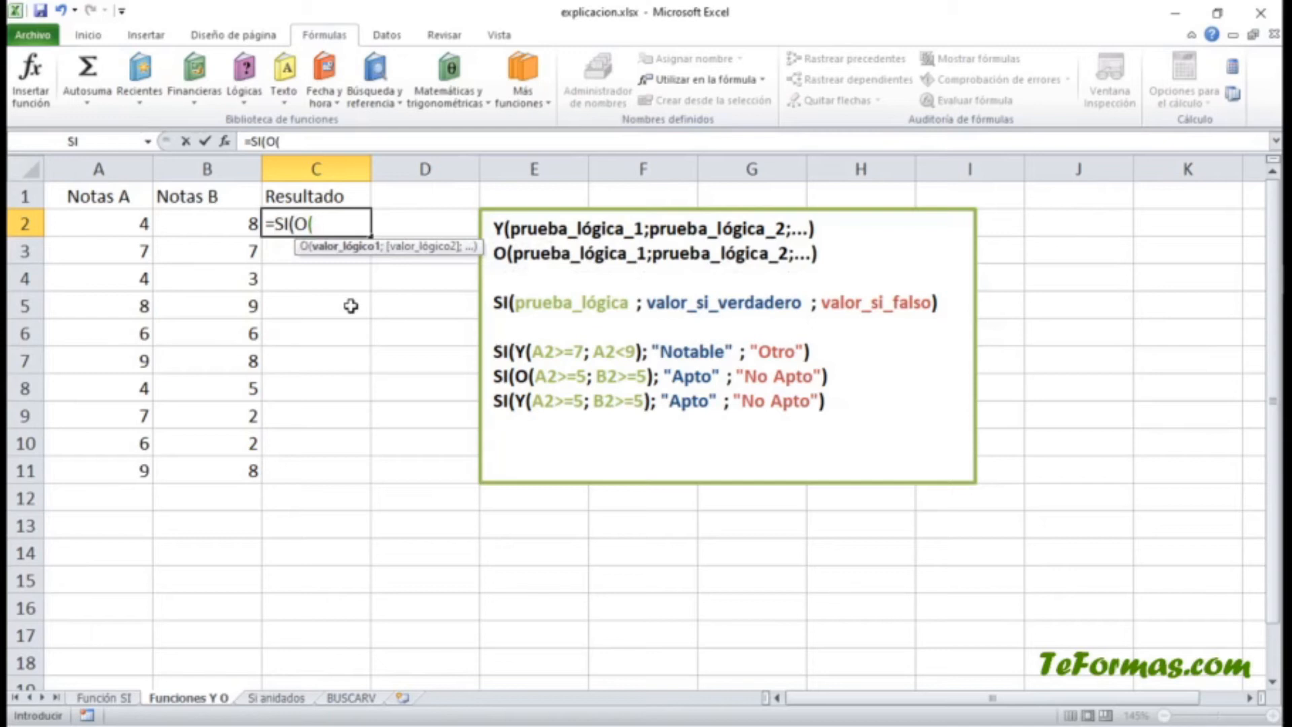
pyautogui.click(130, 230)
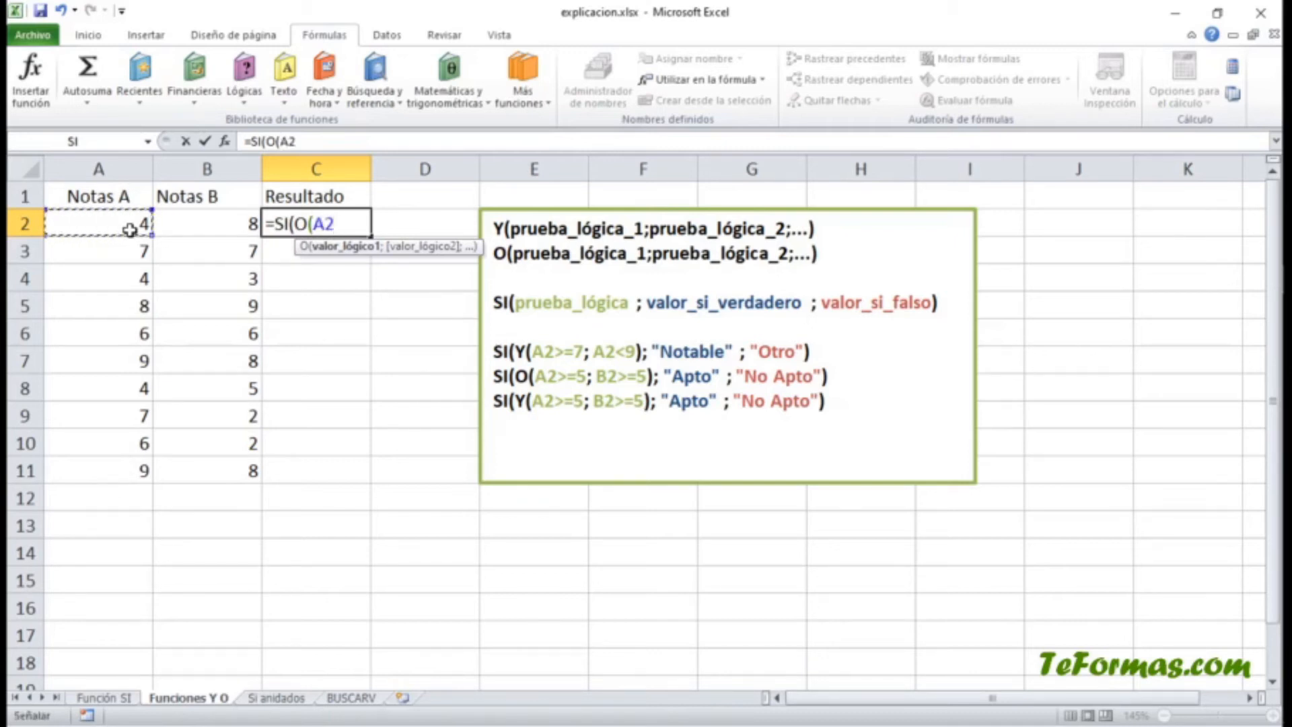
pyautogui.write('>?')
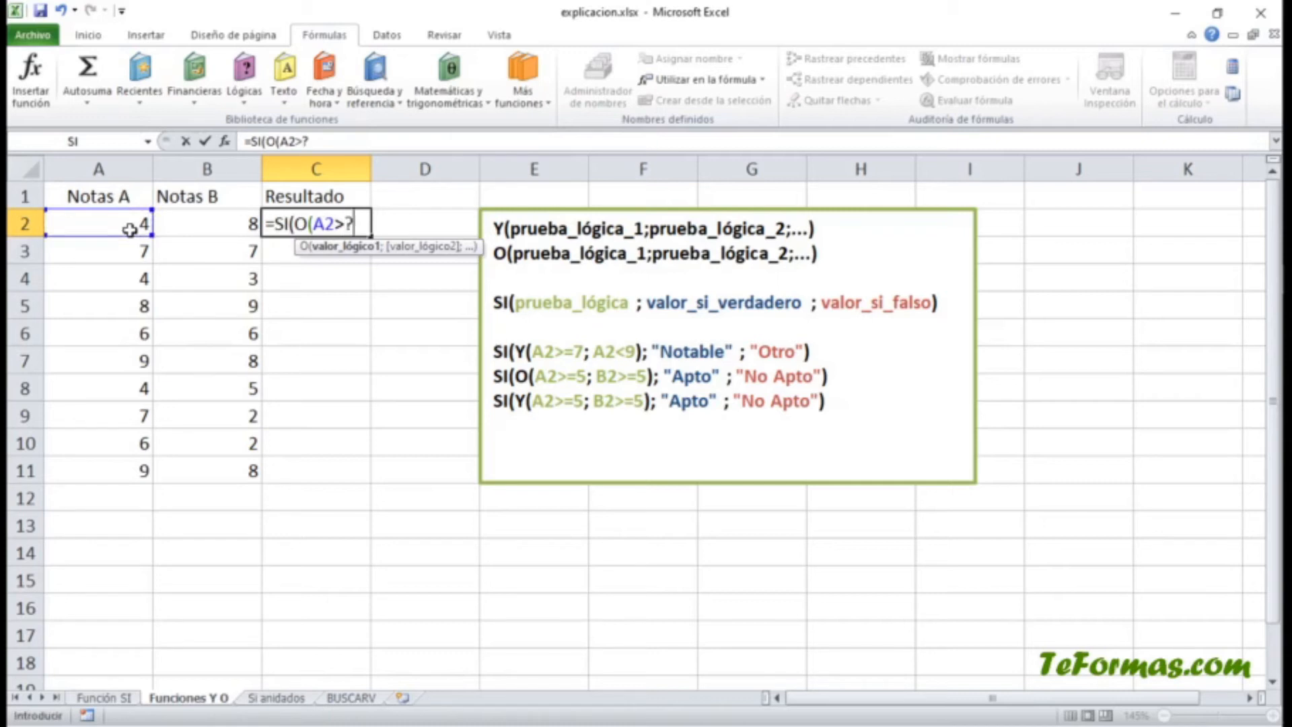
pyautogui.press('BackSpace')
pyautogui.write('=5;')
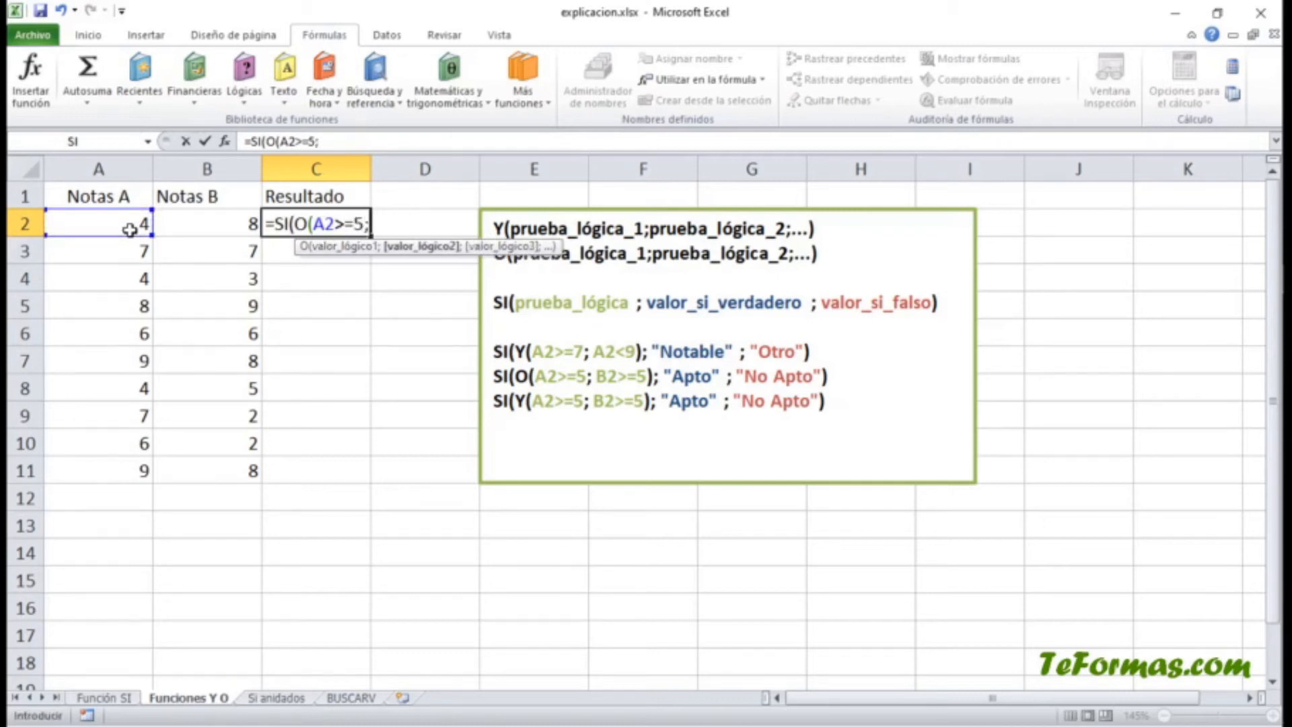
pyautogui.click(193, 224)
pyautogui.write('>=5')
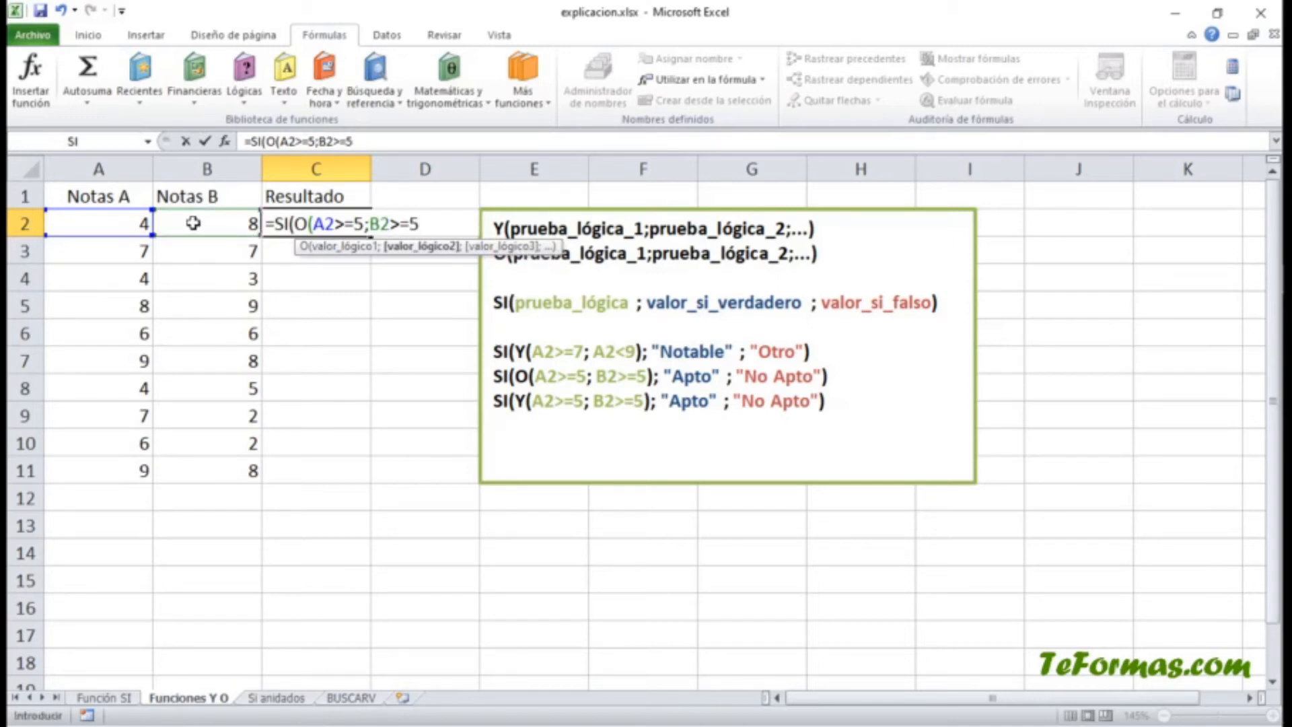
pyautogui.write(')')
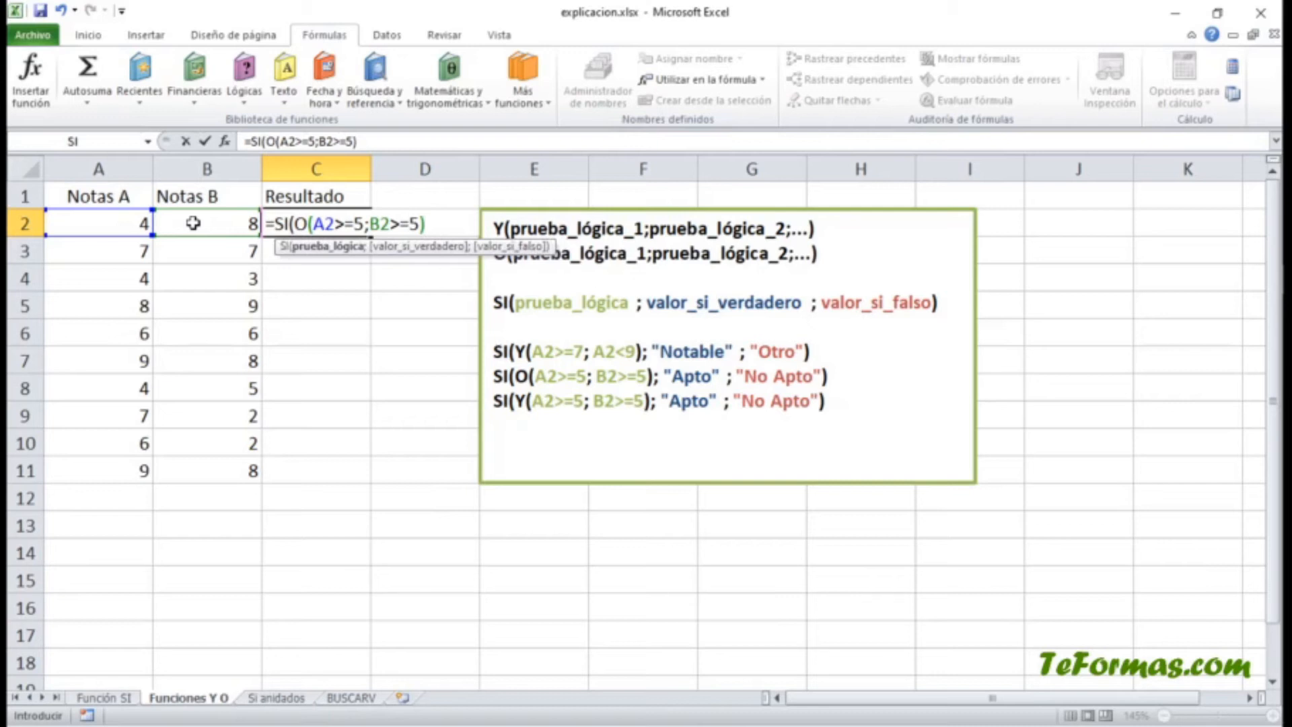
# Step: Complete the C2 formula with "Apto" as the value if true and "No Apto" as the value if false
pyautogui.write(';')
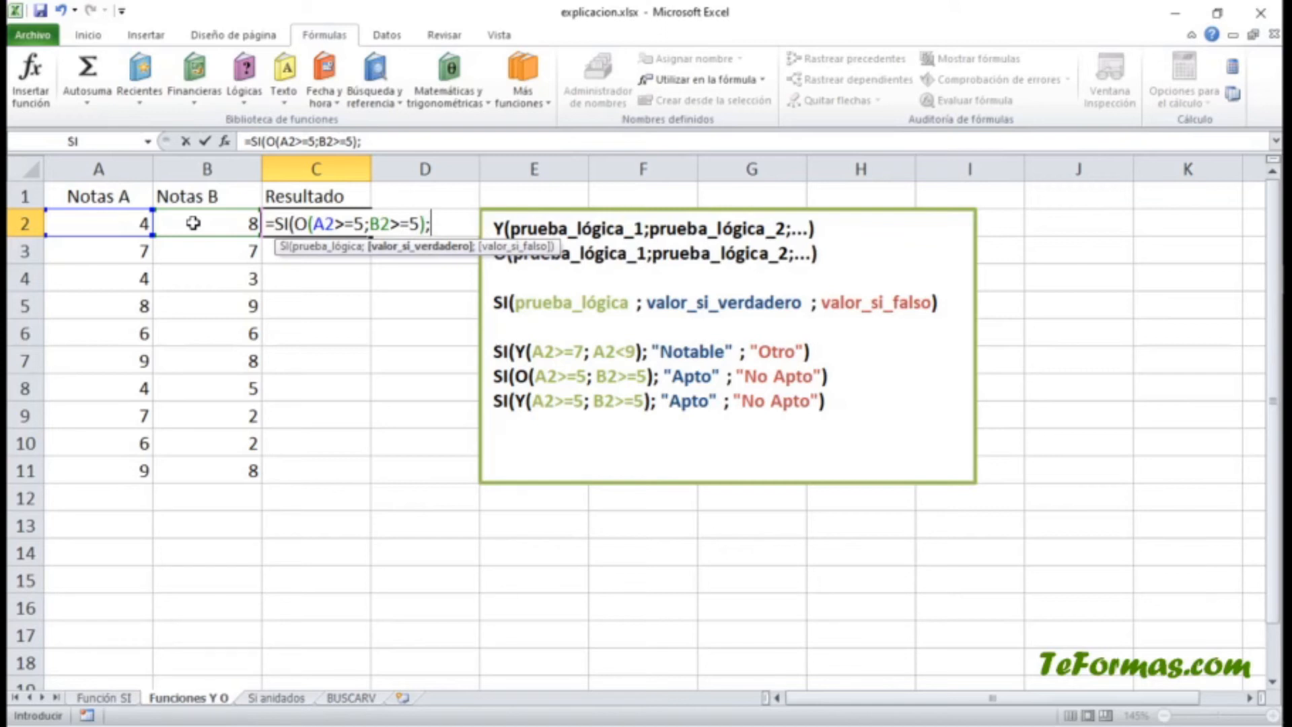
pyautogui.write('"Apto"')
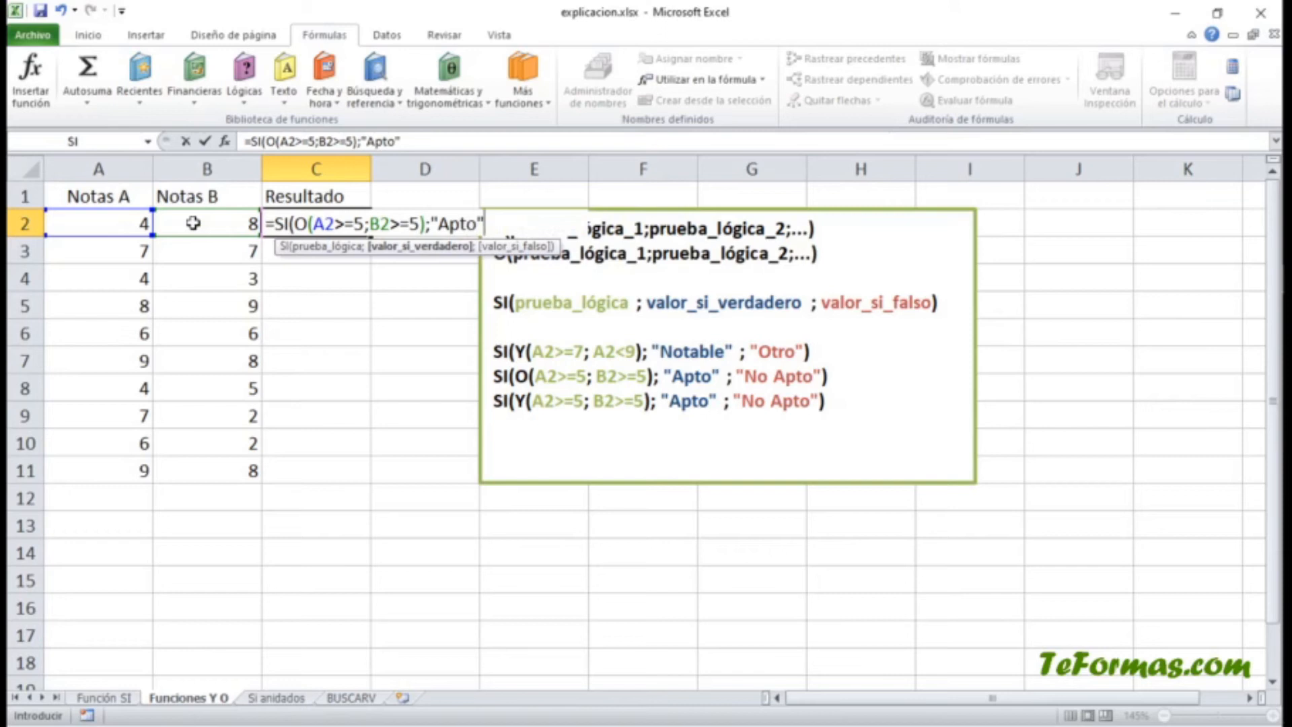
pyautogui.write(';')
pyautogui.write('"No')
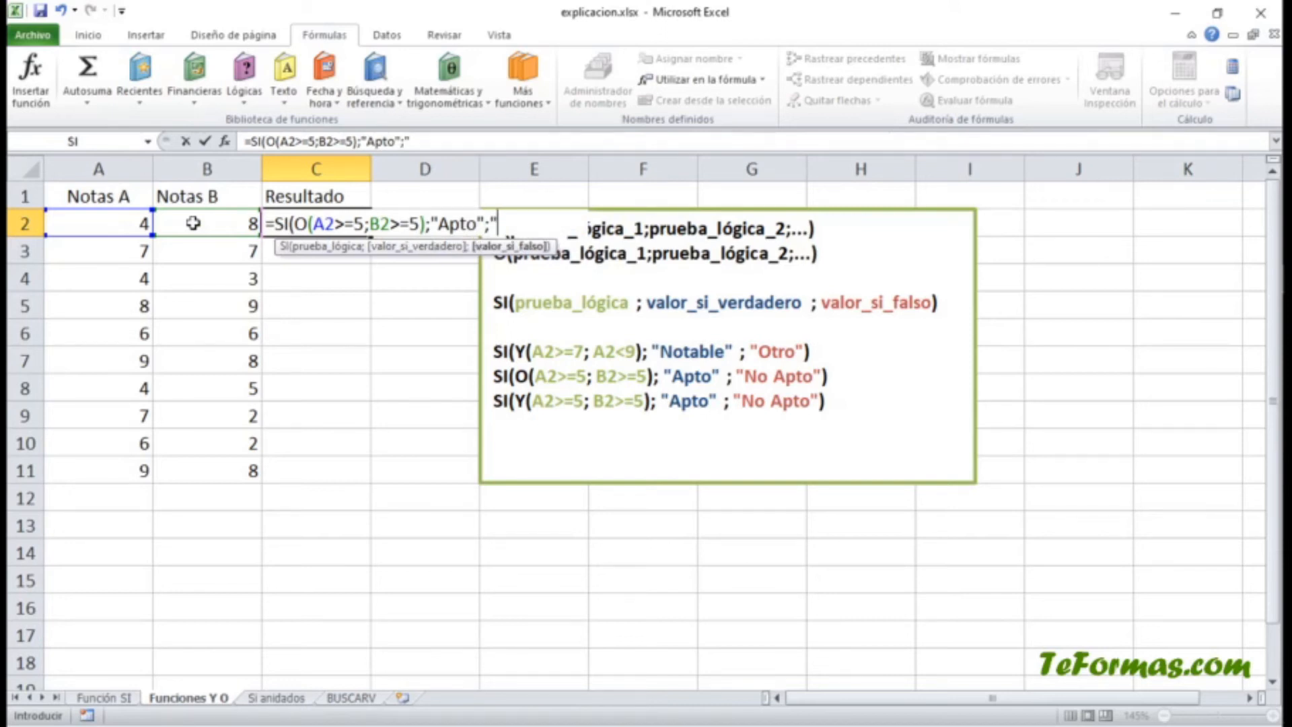
pyautogui.write(' Apto')
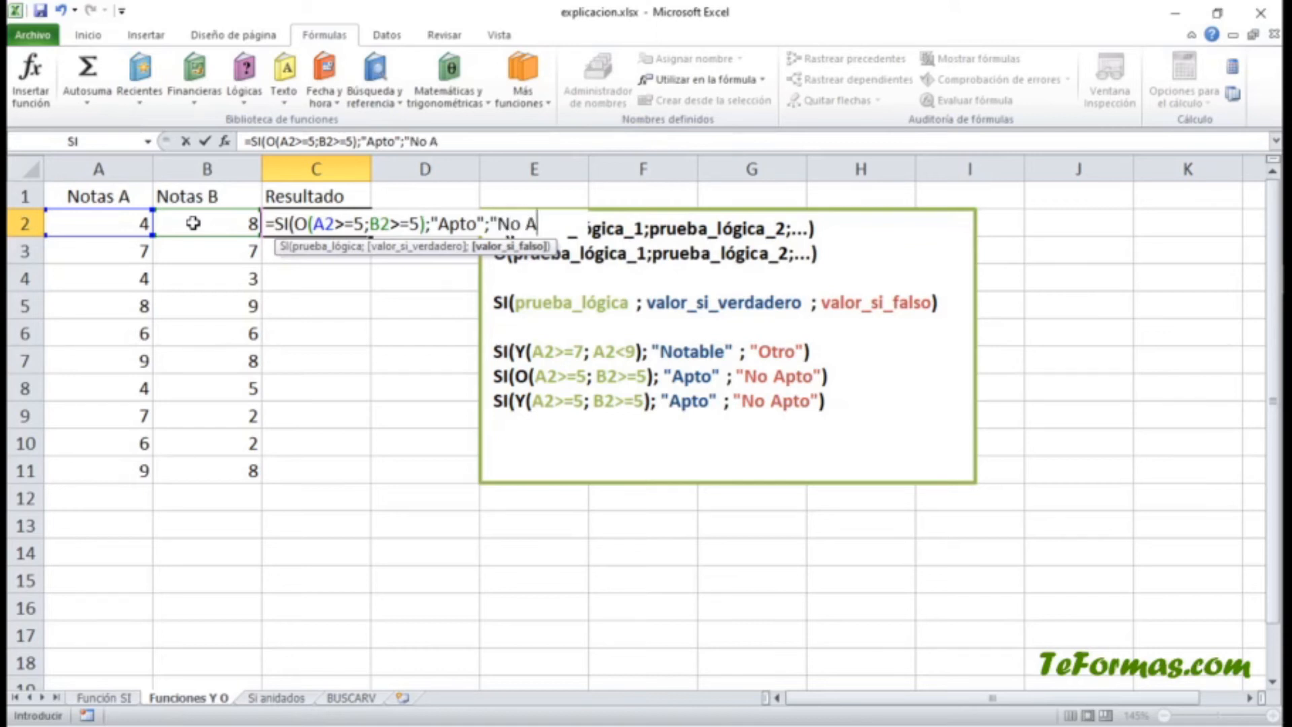
pyautogui.write('")')
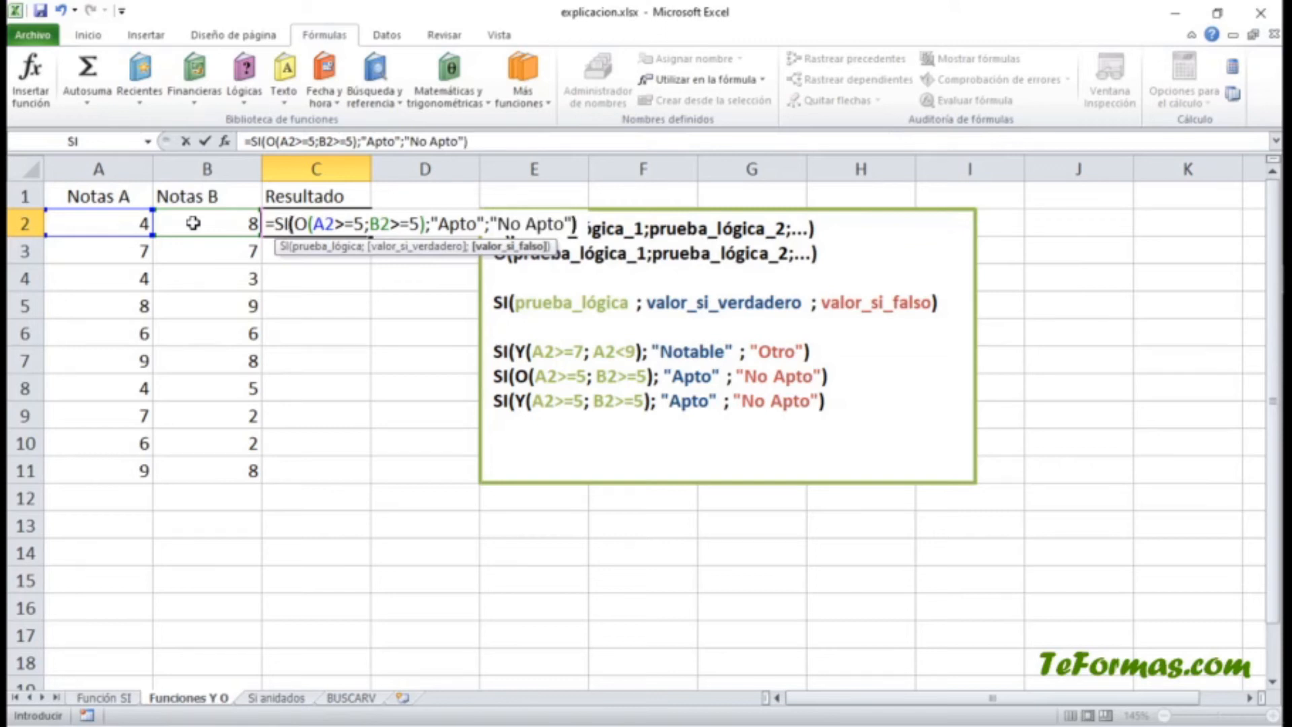
pyautogui.press('Return')
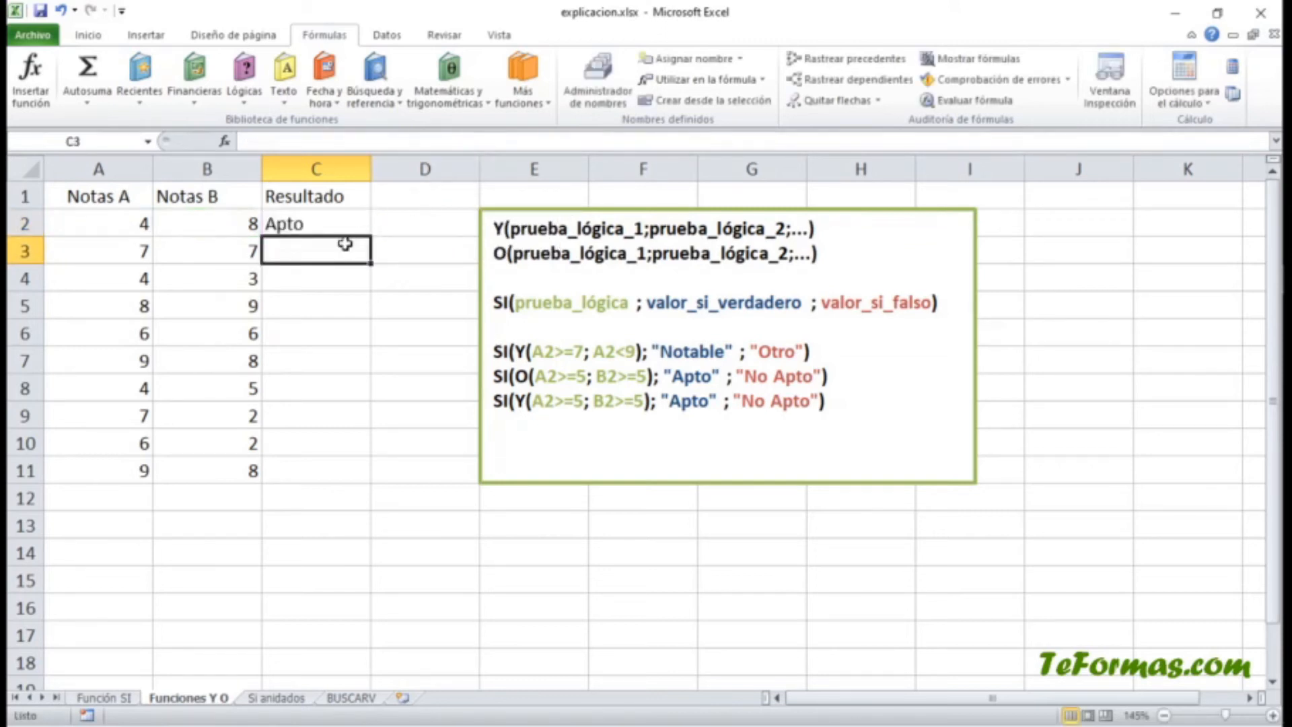
# Step: Copy the O-based C2 formula down through cell C11 and clear the contents of C2:C11
pyautogui.click(347, 222)
pyautogui.moveTo(369, 237); pyautogui.dragTo(380, 483)
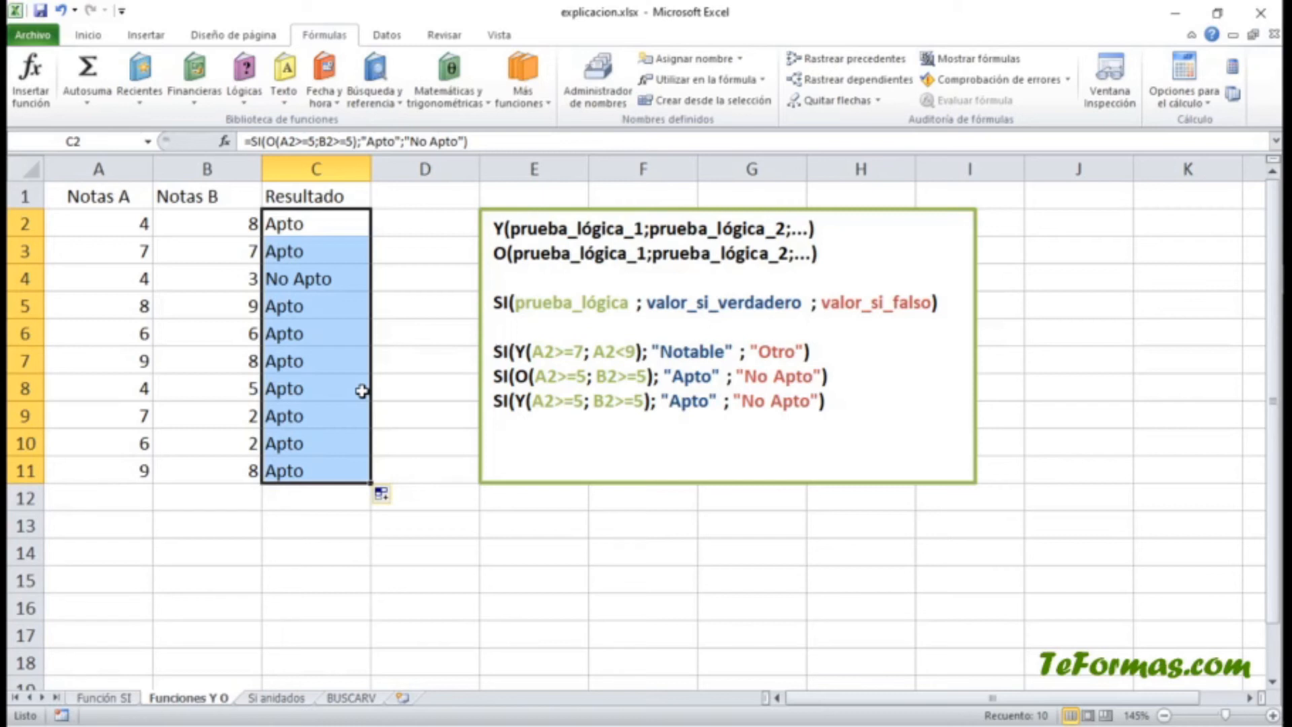
pyautogui.press('Delete')
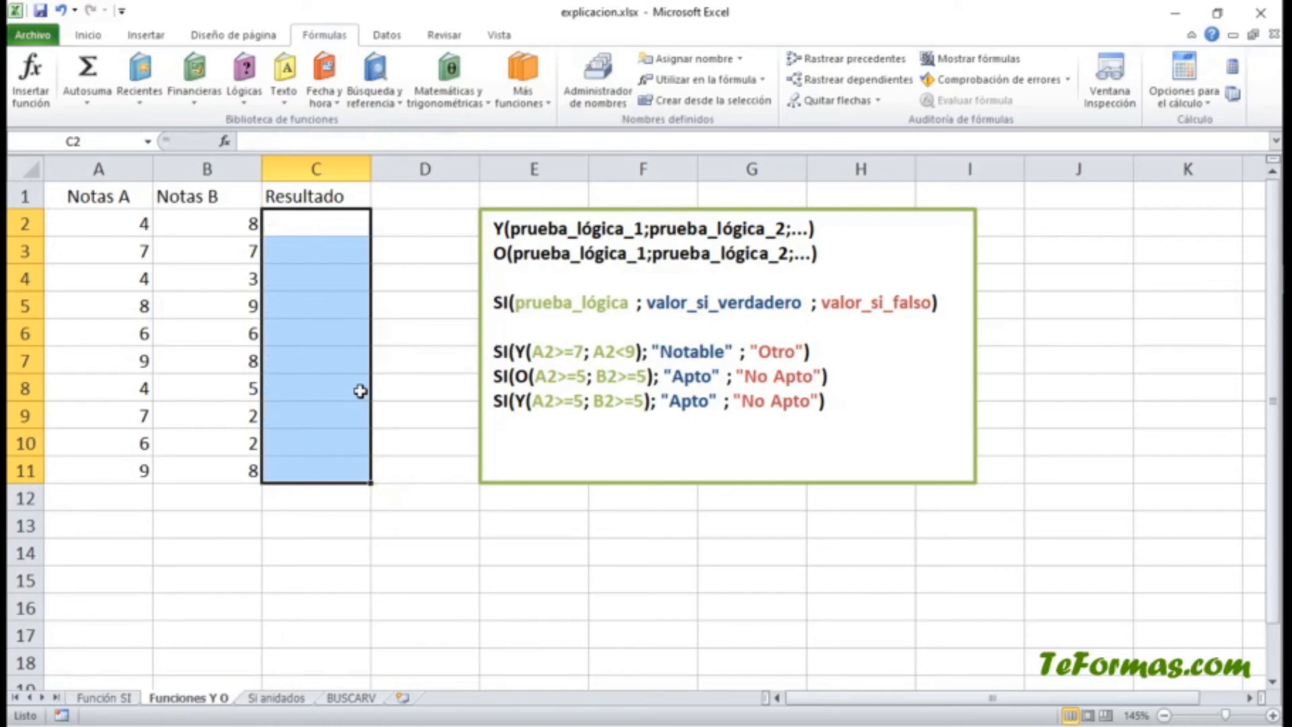
# Step: Start an SI formula in the empty cell C2 with the logical test Y(A2>=5;B2>=5)
pyautogui.click(278, 229)
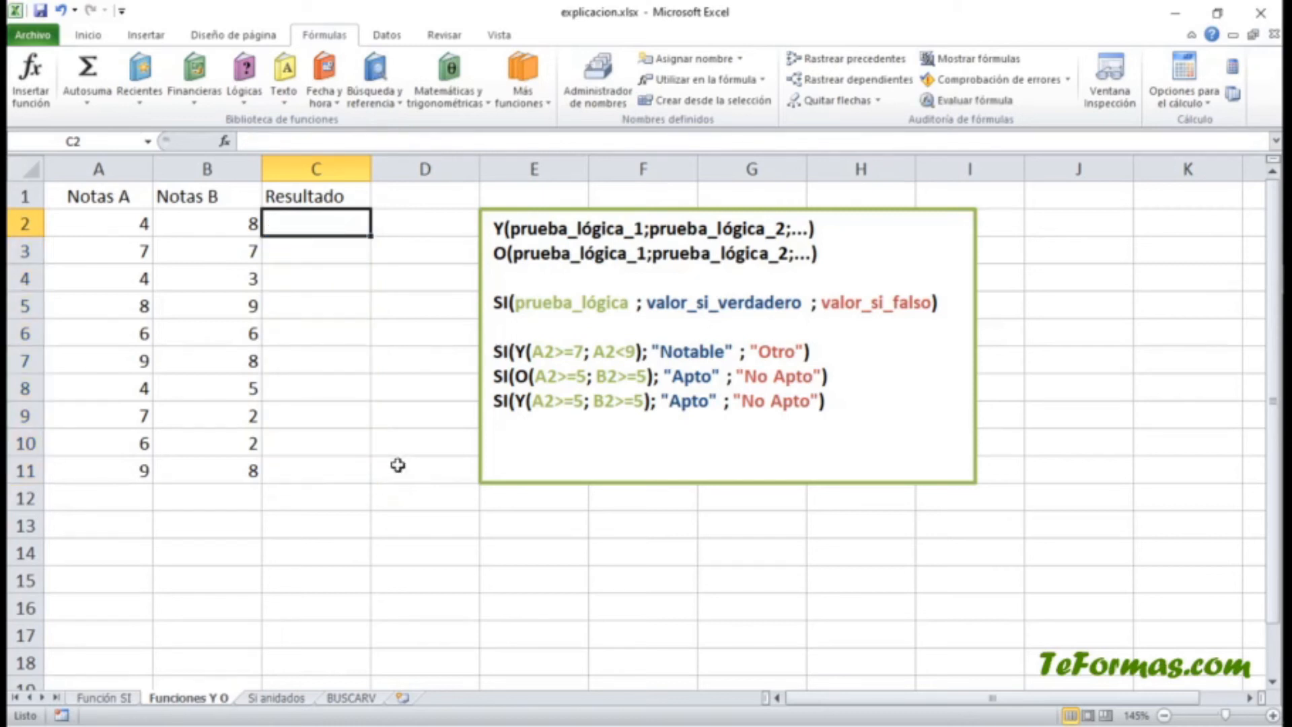
pyautogui.write('=SI(')
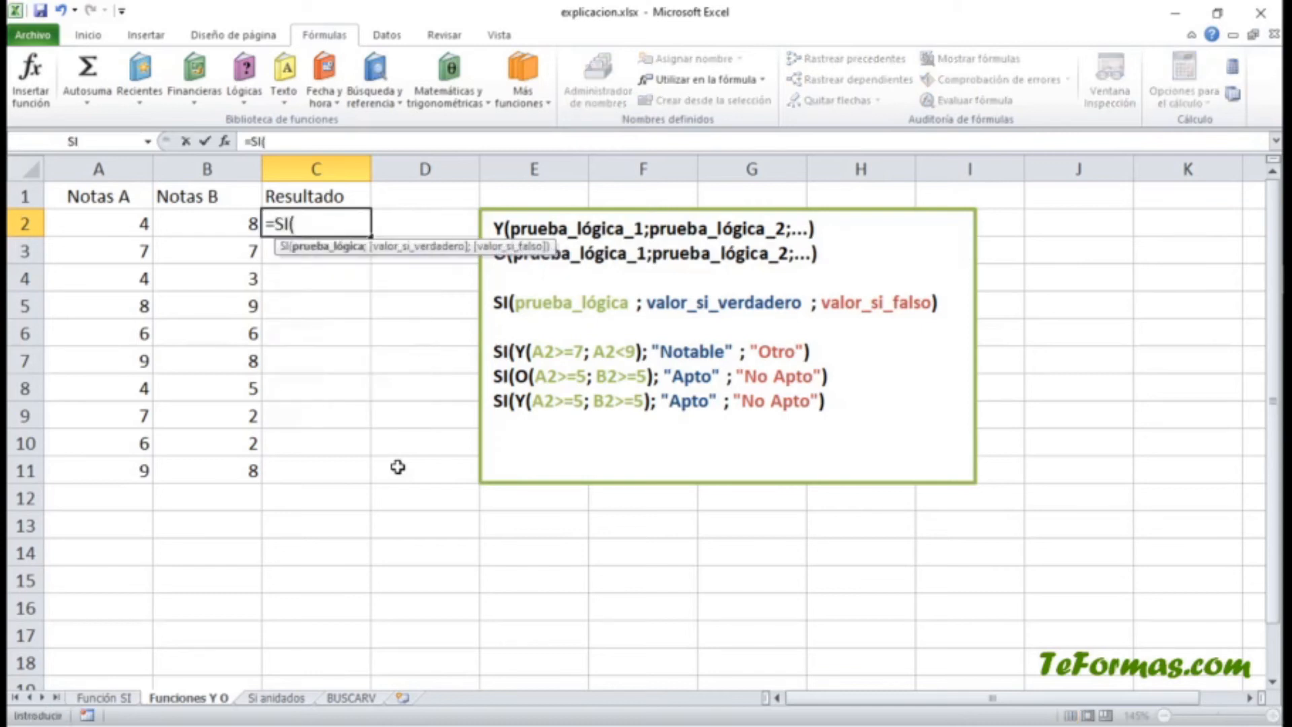
pyautogui.write('Y')
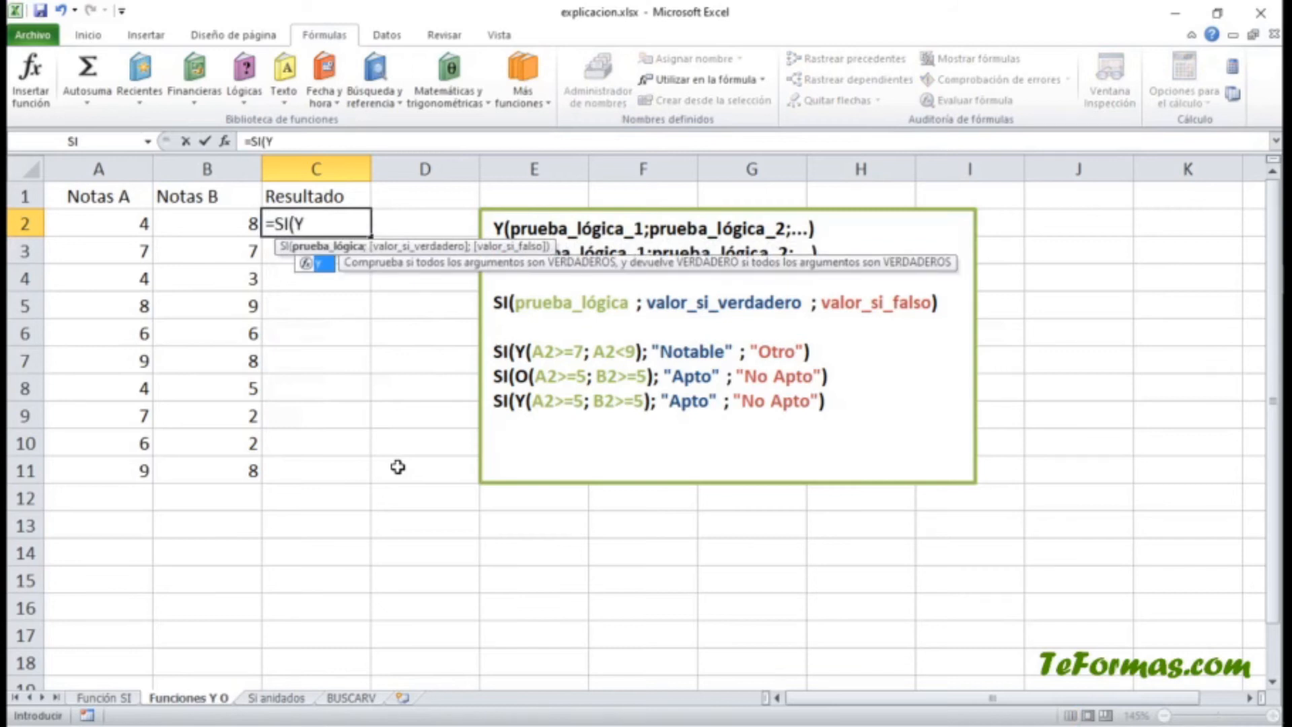
pyautogui.write('(')
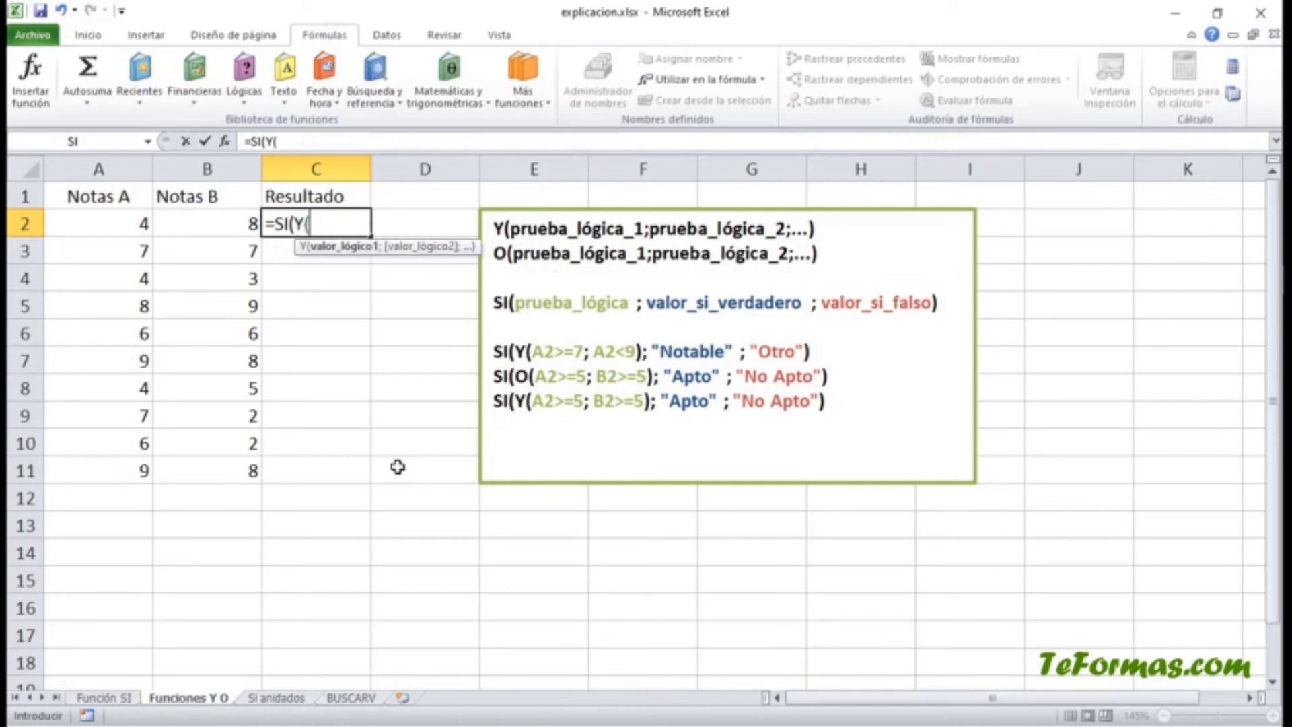
pyautogui.click(132, 226)
pyautogui.write('>=5;')
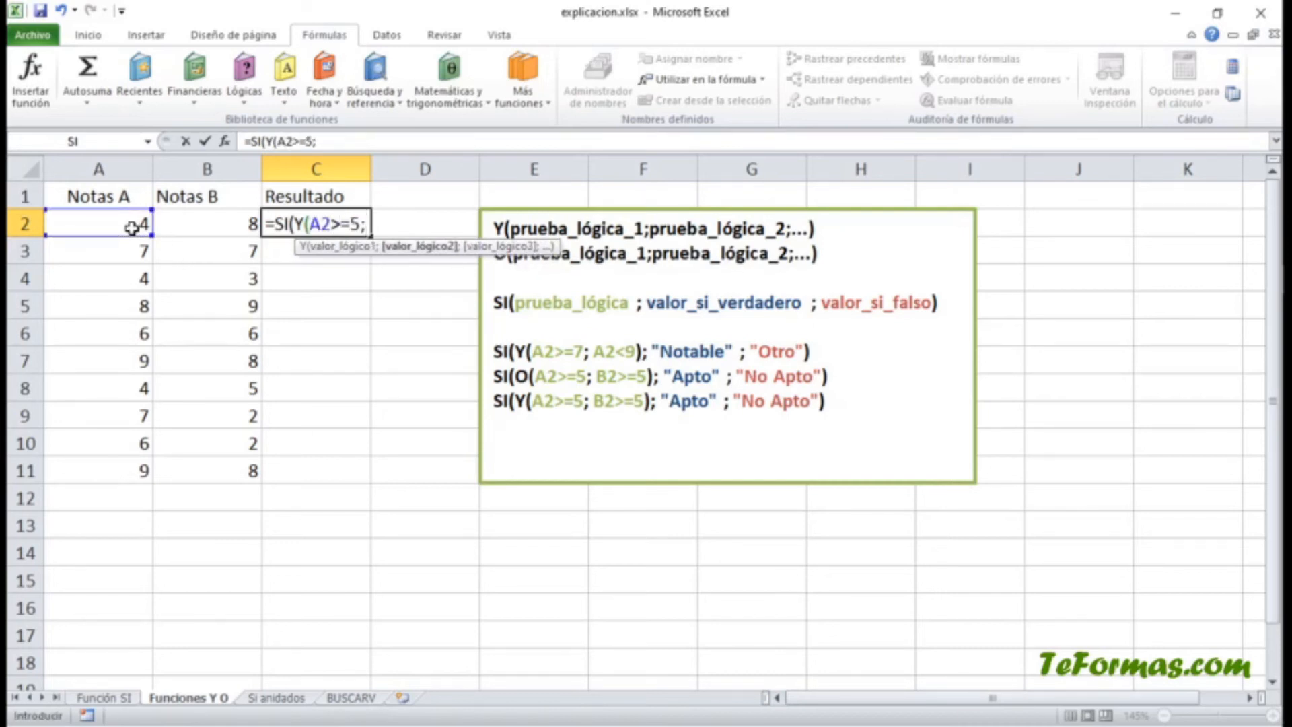
pyautogui.click(213, 226)
pyautogui.write('>=4')
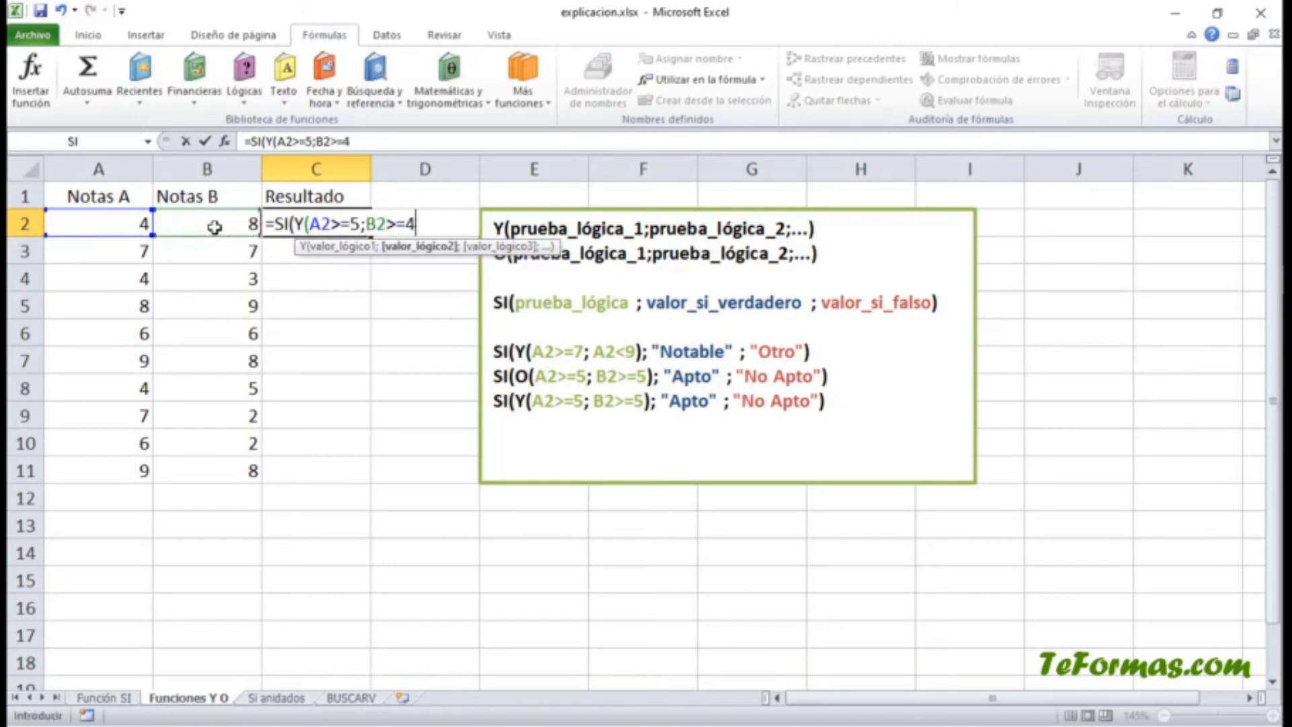
pyautogui.press('BackSpace')
pyautogui.write('5);')
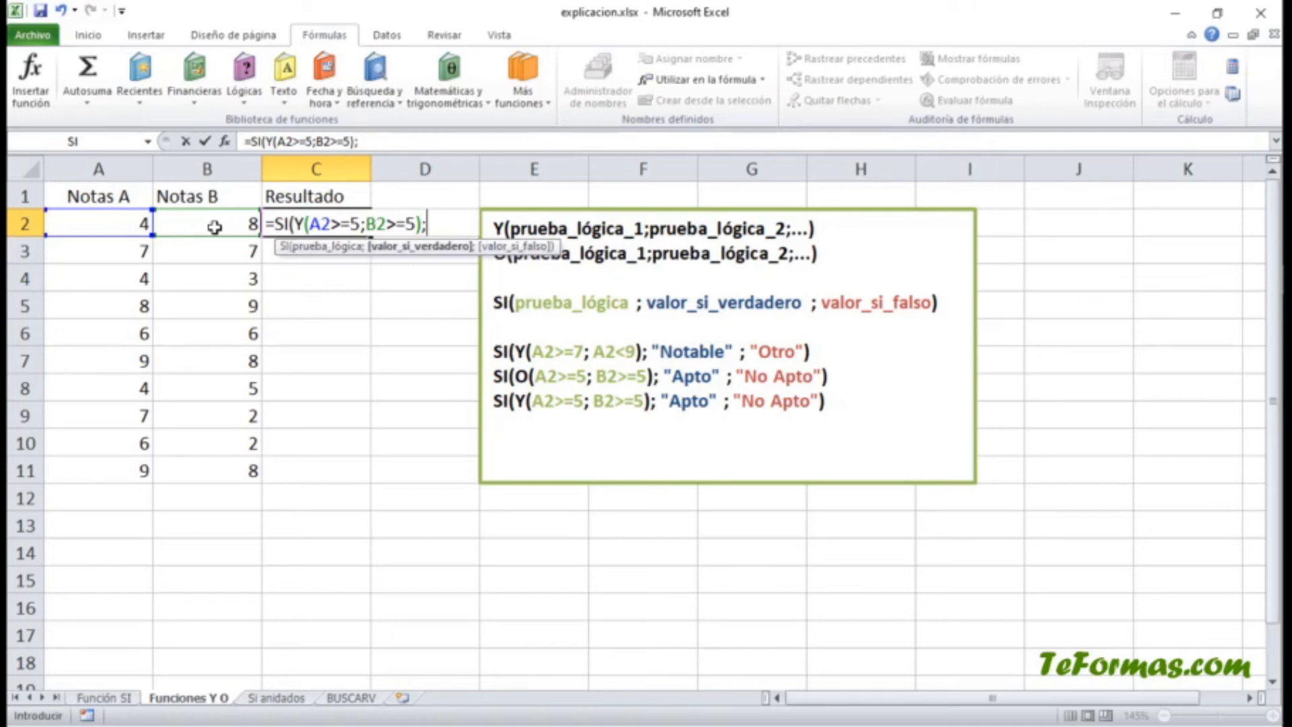
# Step: Complete the C2 formula with "Apto" if true and "No Apto" if false, and copy it down through cell C11
pyautogui.write('"')
pyautogui.write('Apto";"No Apto")')
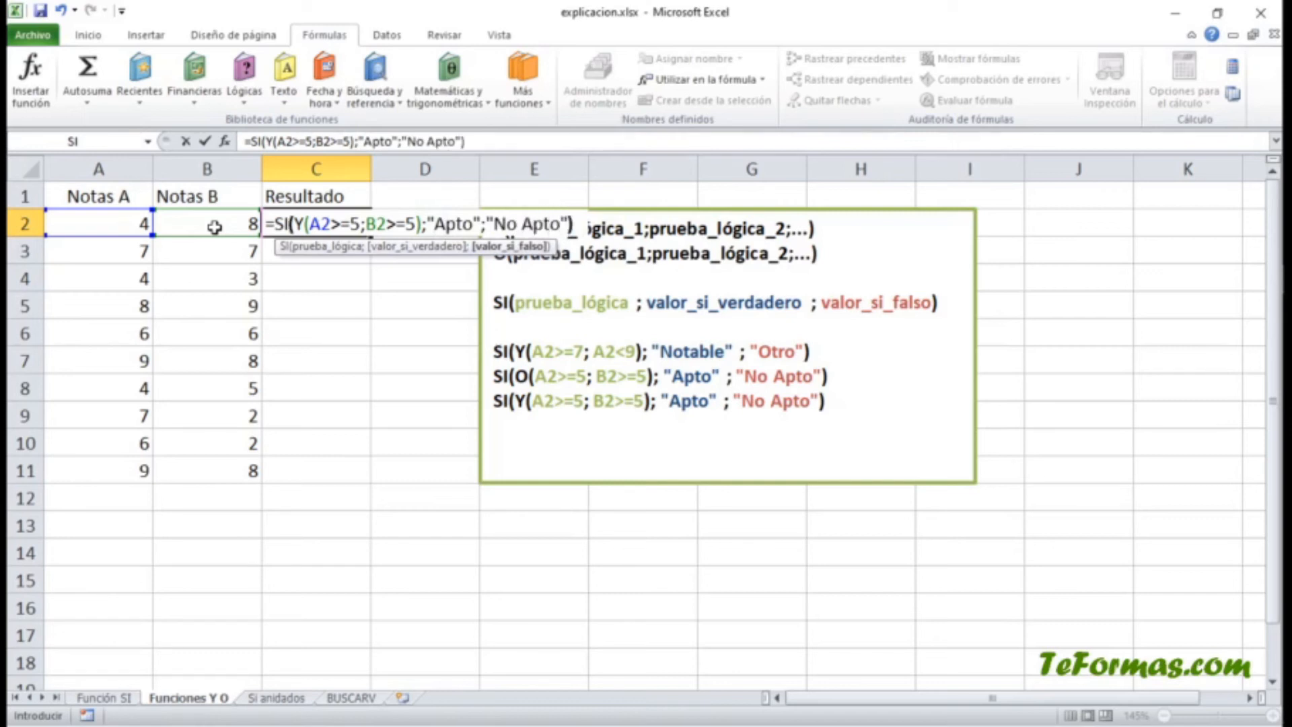
pyautogui.press('Return')
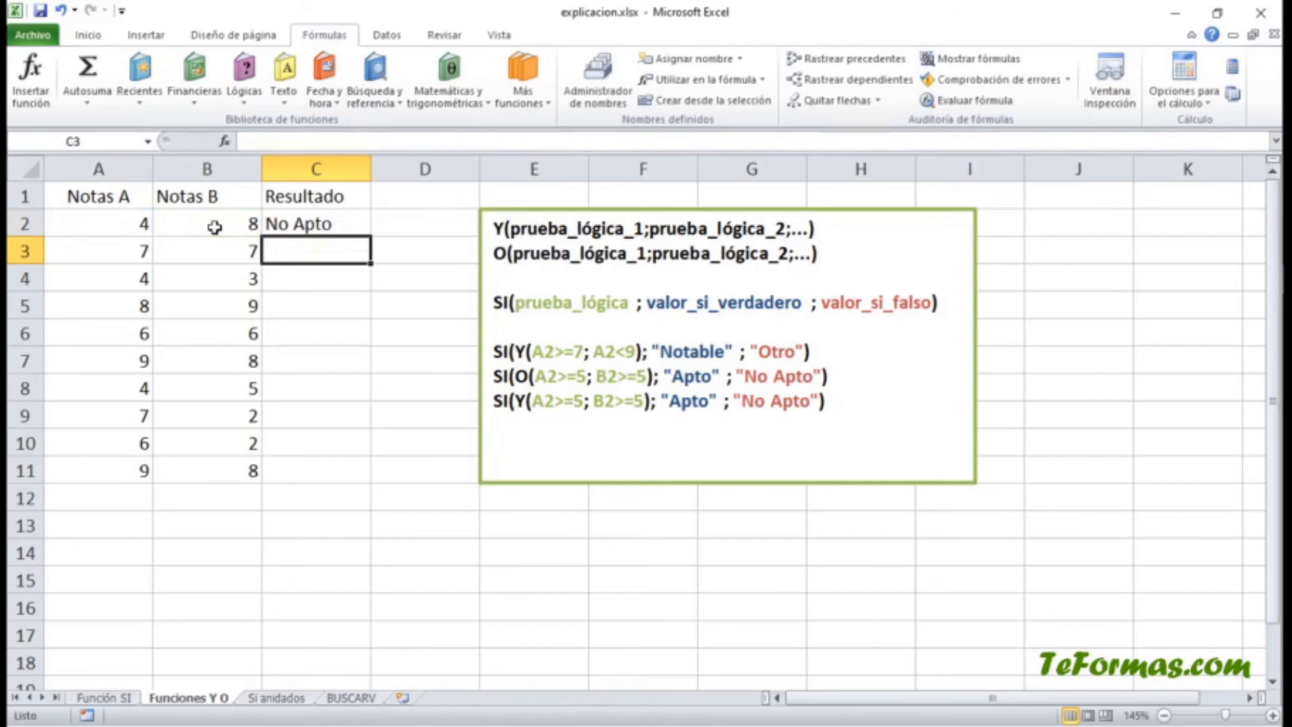
pyautogui.click(279, 227)
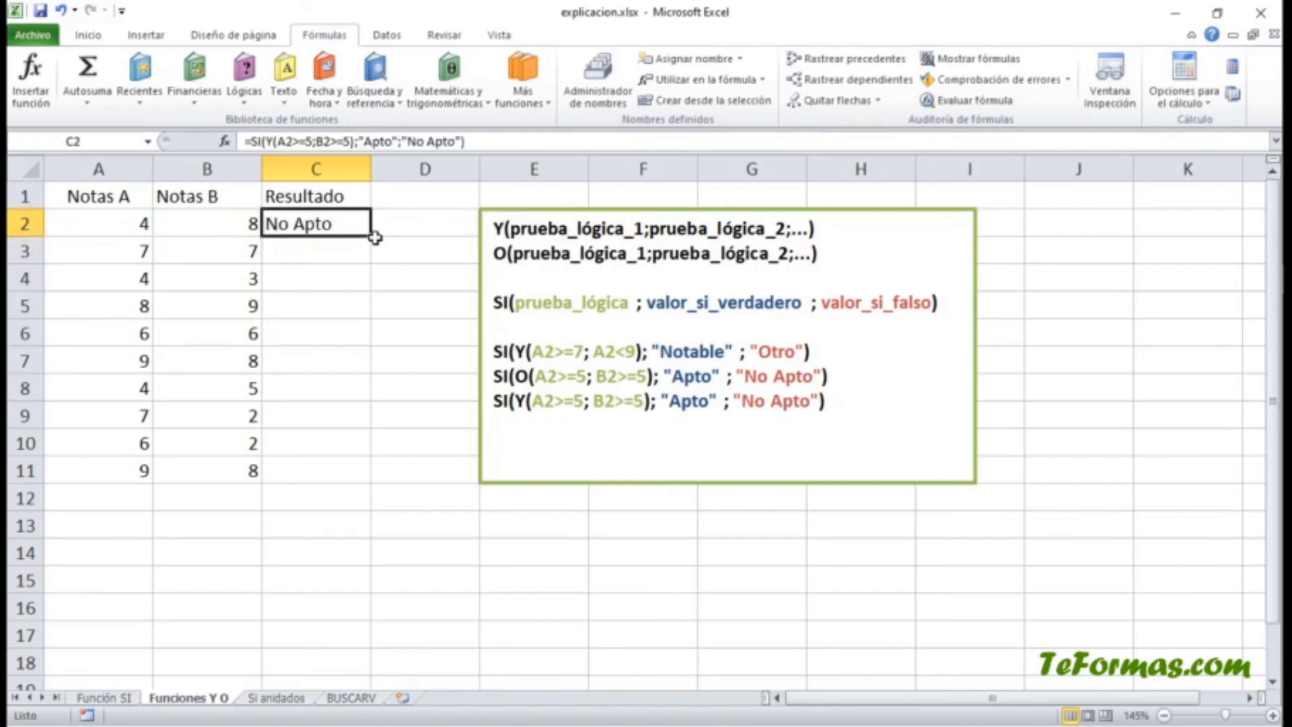
pyautogui.moveTo(368, 239); pyautogui.dragTo(364, 487)
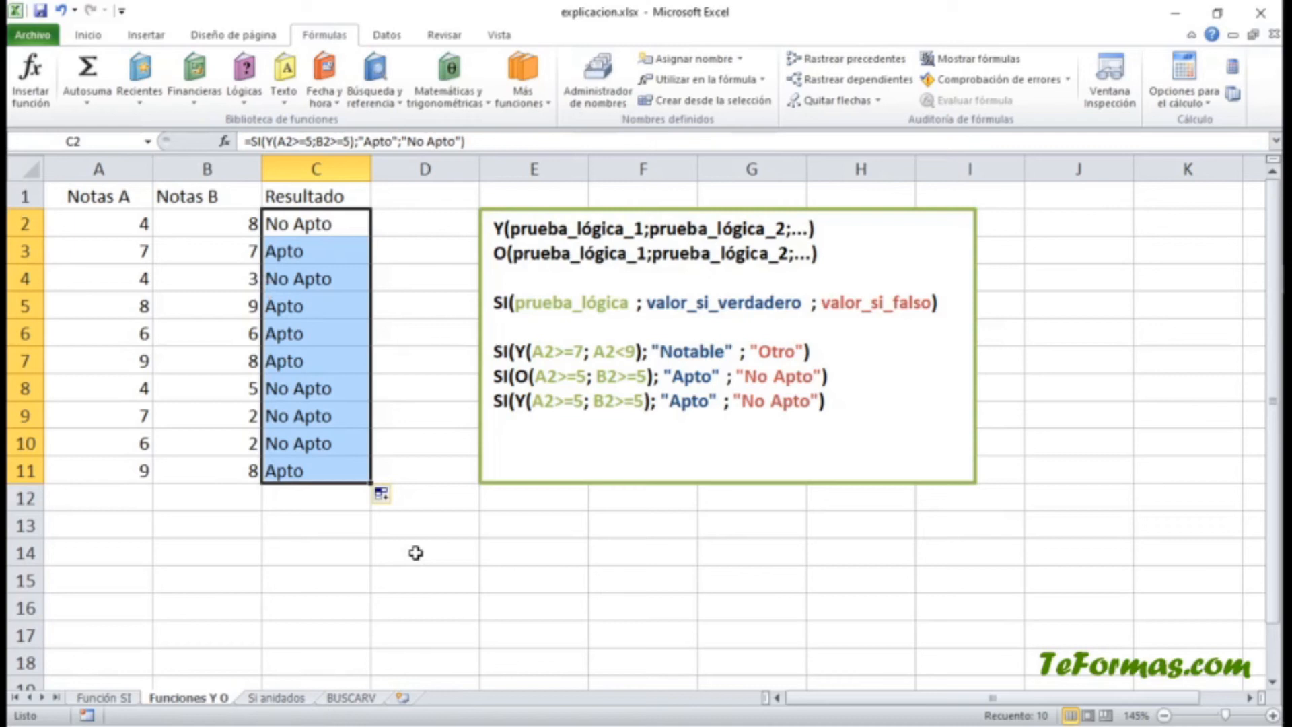
# Step: Open the Si anidados sheet and examine the simple and nested SI syntax, comparing it with the Funciones Y O sheet
pyautogui.click(296, 700)
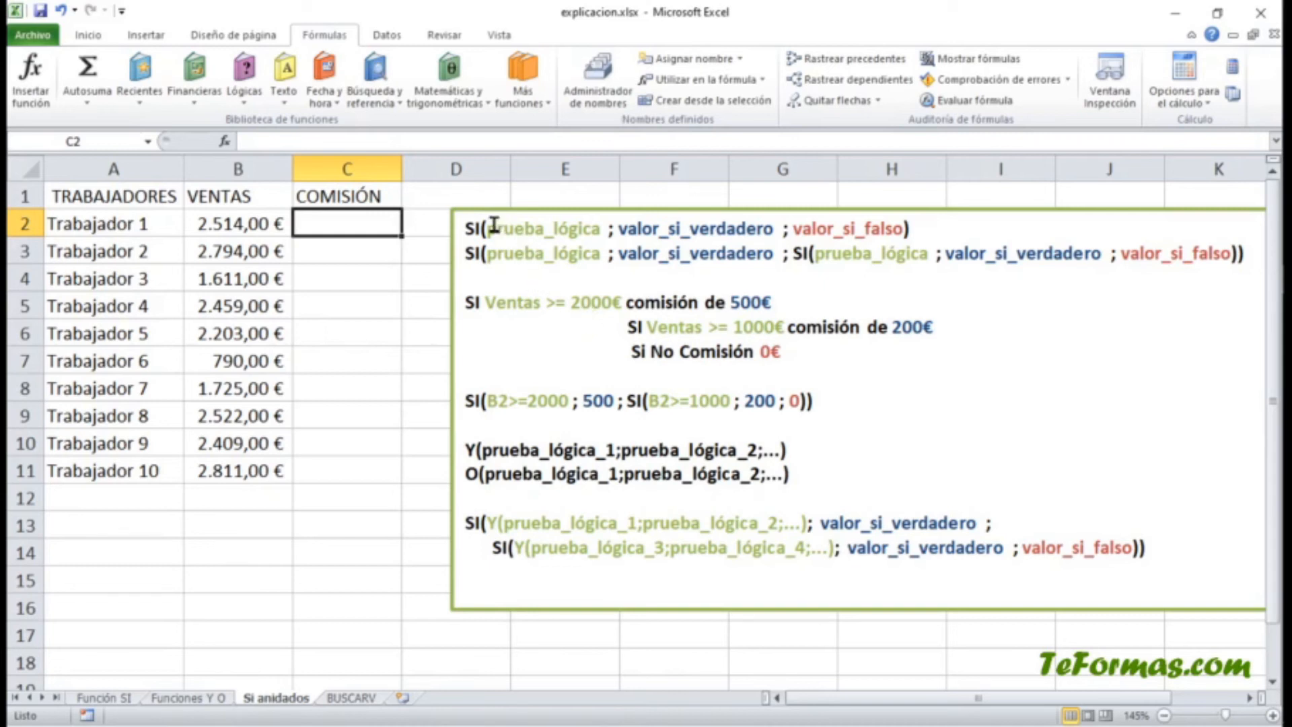
pyautogui.moveTo(487, 227); pyautogui.dragTo(598, 229)
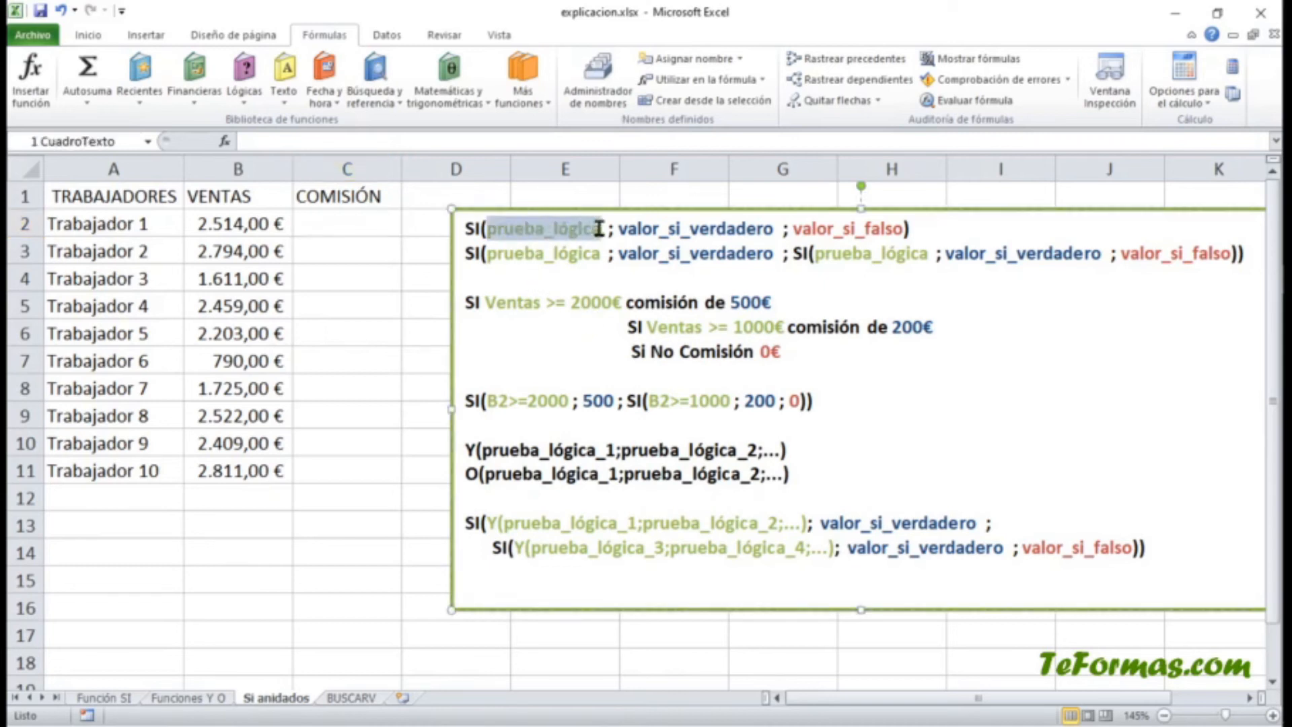
pyautogui.click(567, 229)
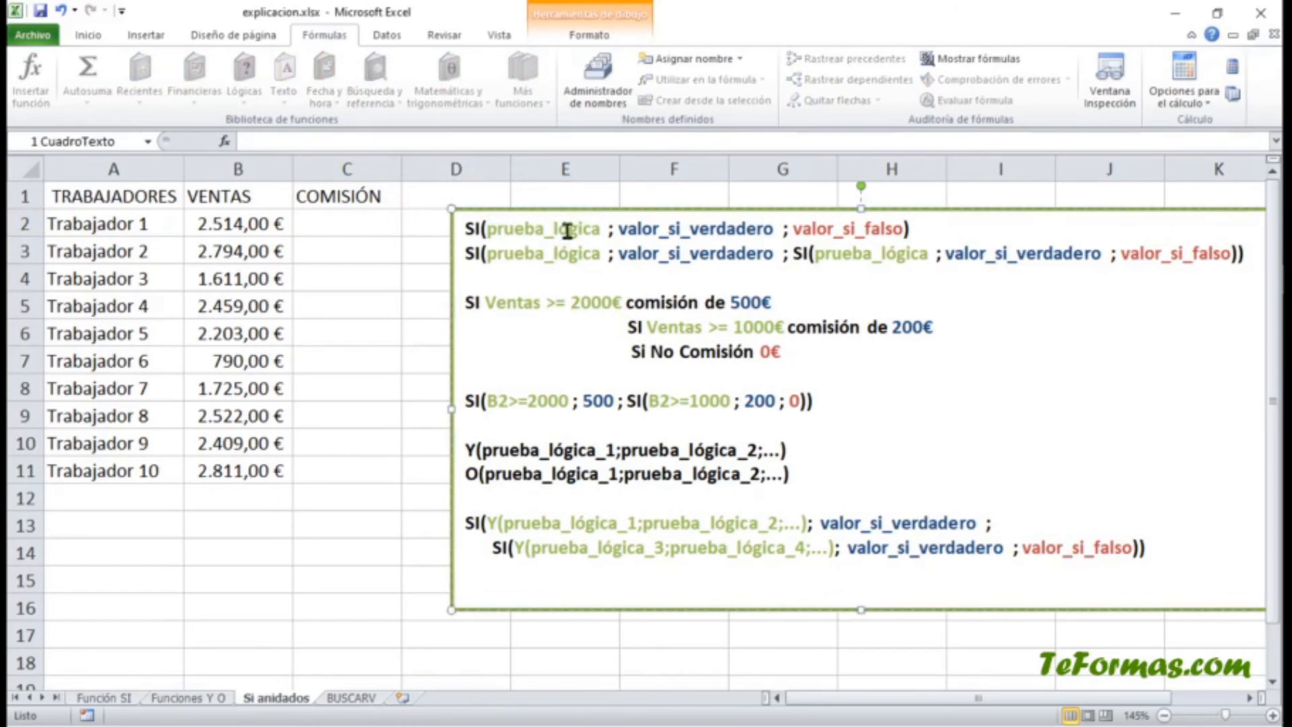
pyautogui.moveTo(618, 229); pyautogui.dragTo(903, 226)
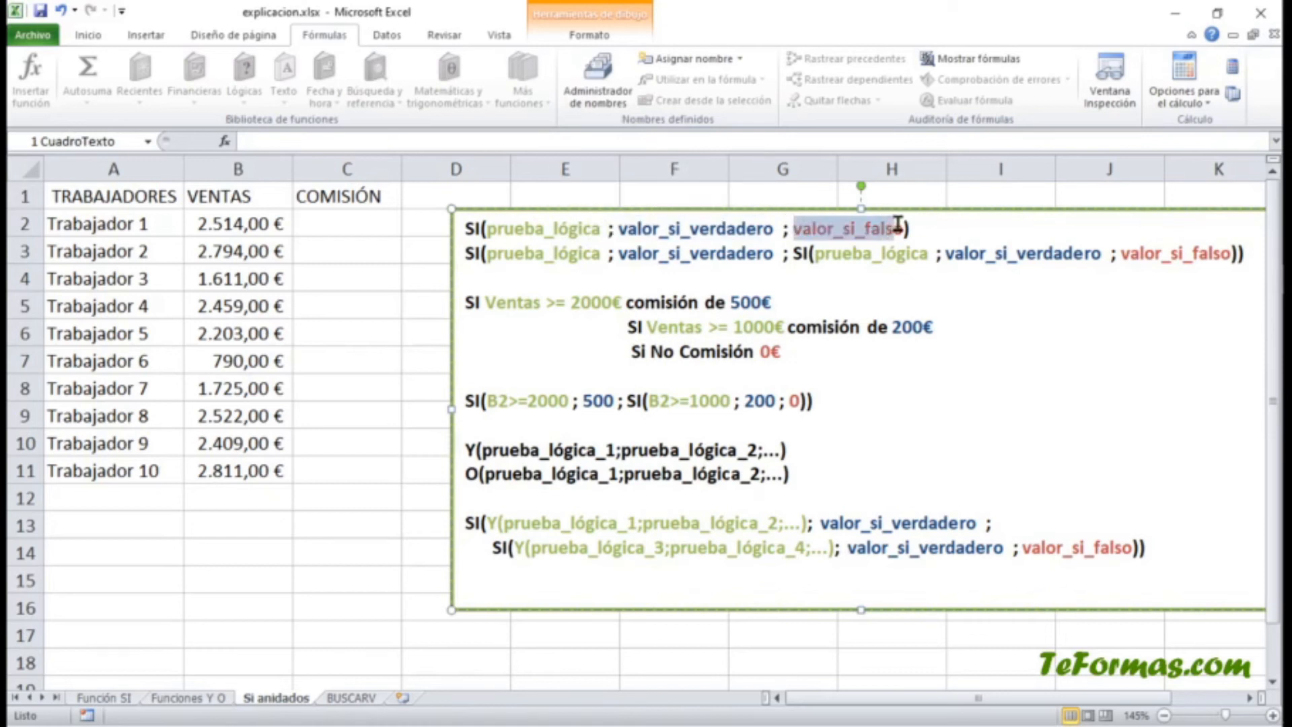
pyautogui.click(752, 225)
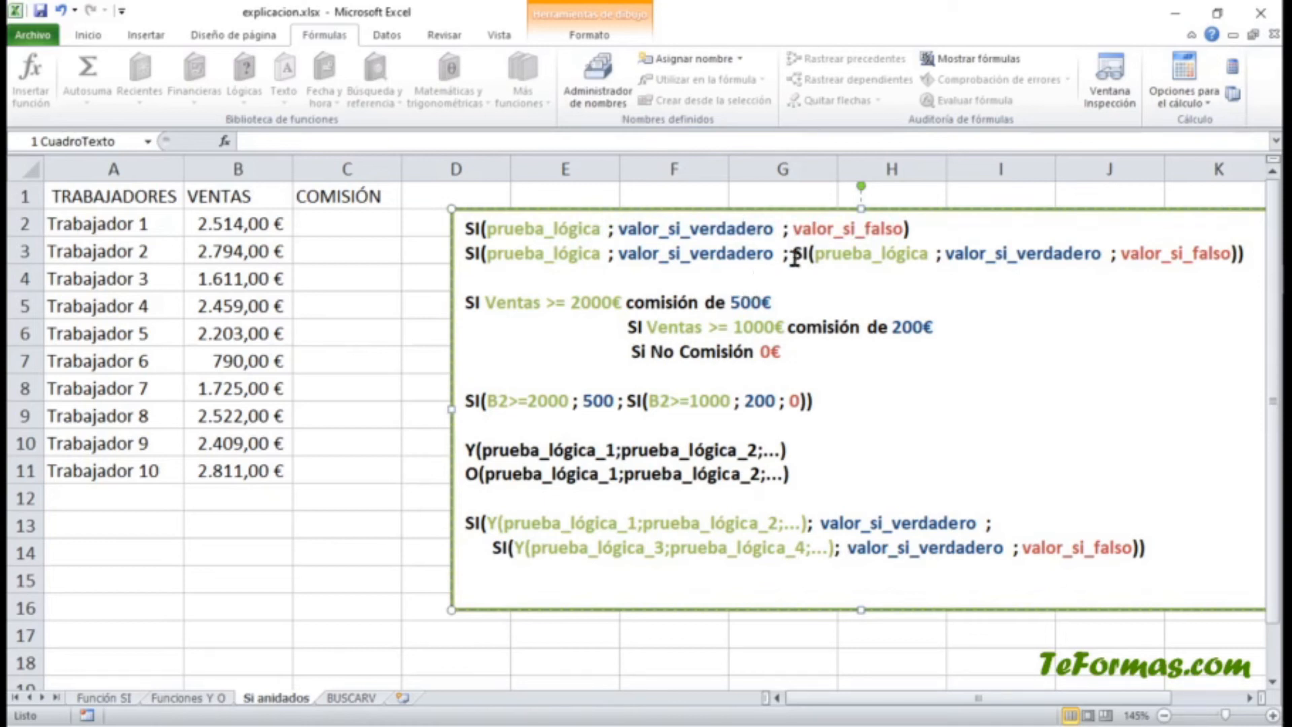
pyautogui.moveTo(794, 258); pyautogui.dragTo(815, 258)
pyautogui.click(730, 254)
pyautogui.click(802, 254)
pyautogui.moveTo(465, 228); pyautogui.dragTo(926, 228)
pyautogui.click(926, 229)
pyautogui.moveTo(793, 253); pyautogui.dragTo(1240, 253)
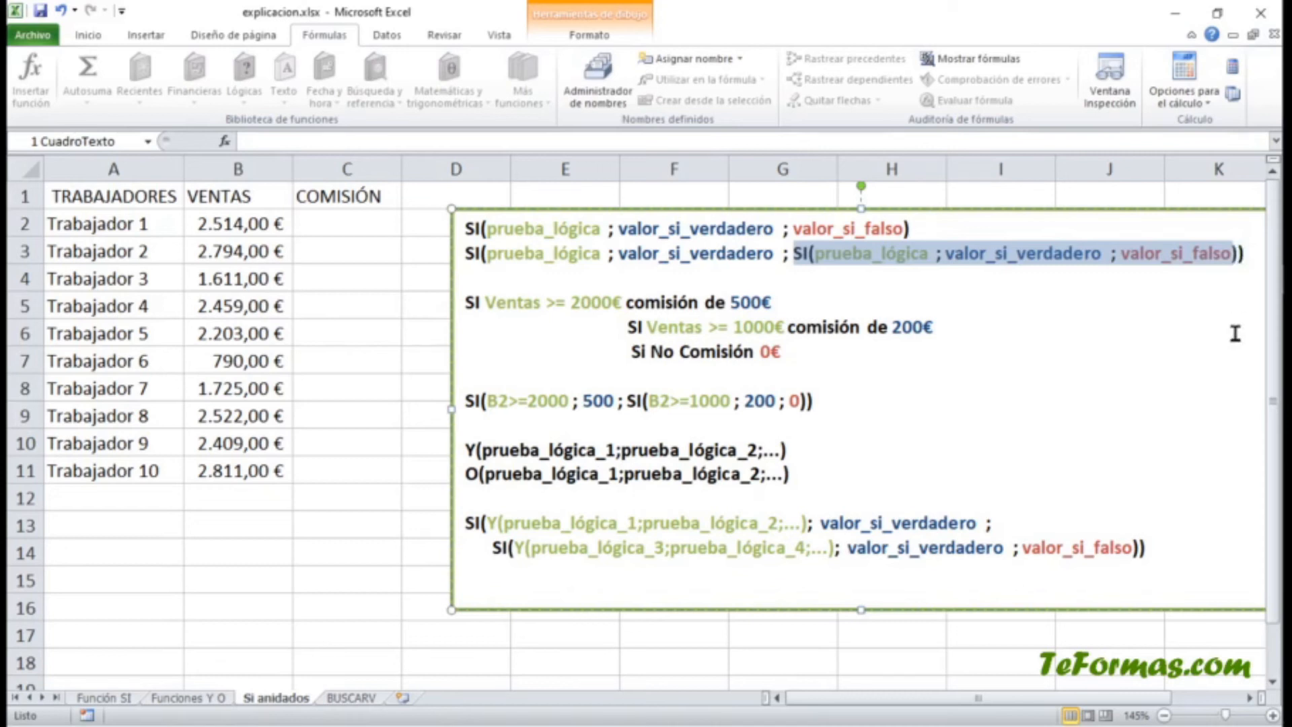
pyautogui.click(823, 253)
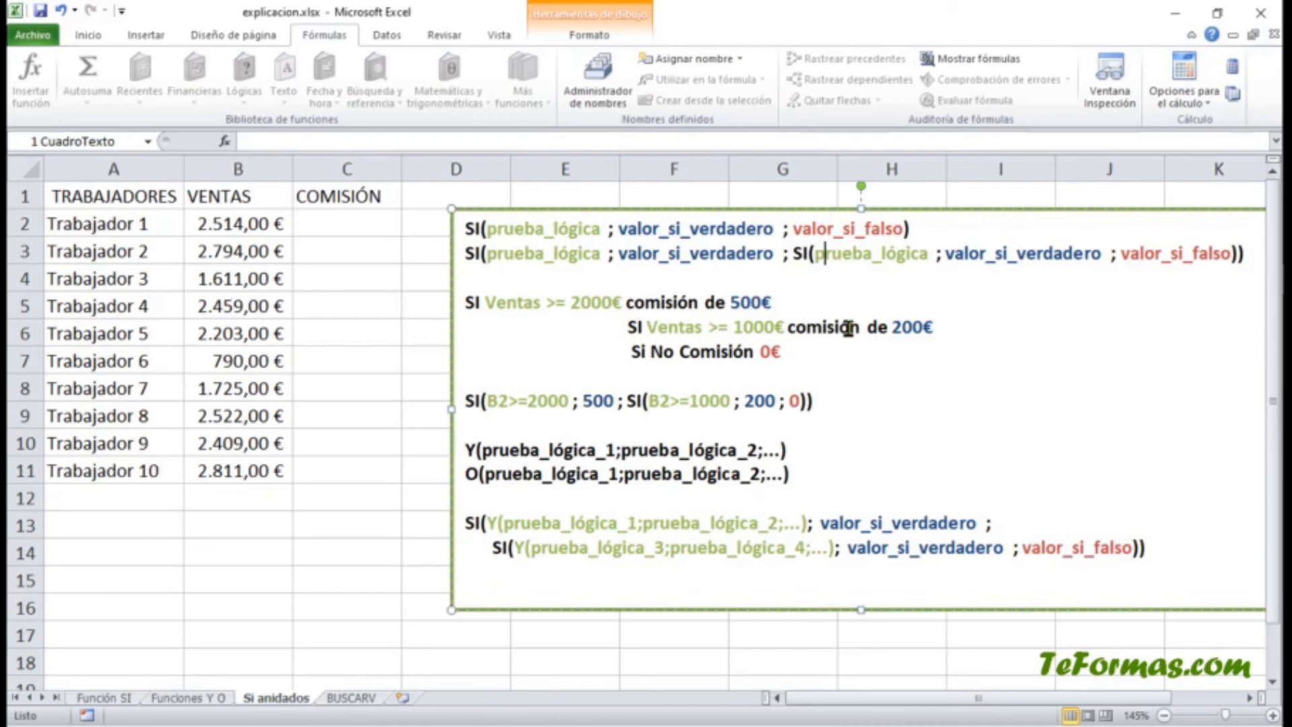
pyautogui.click(210, 700)
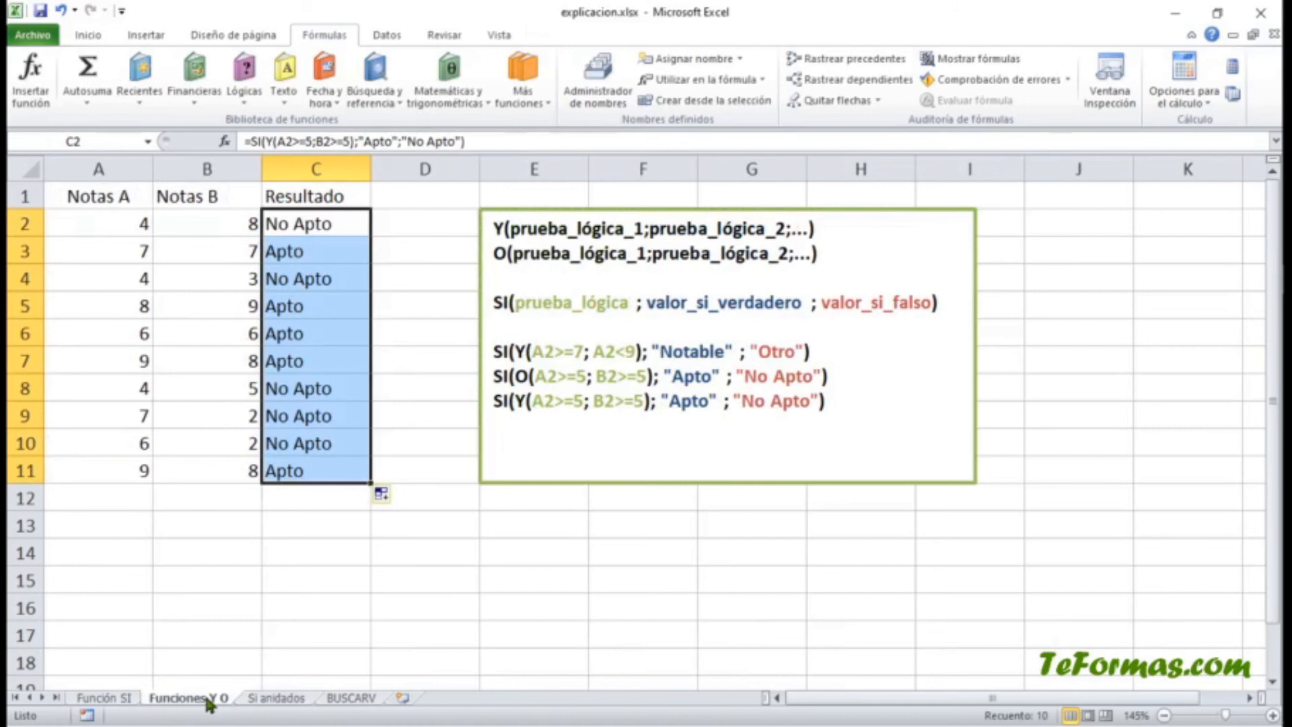
pyautogui.click(261, 698)
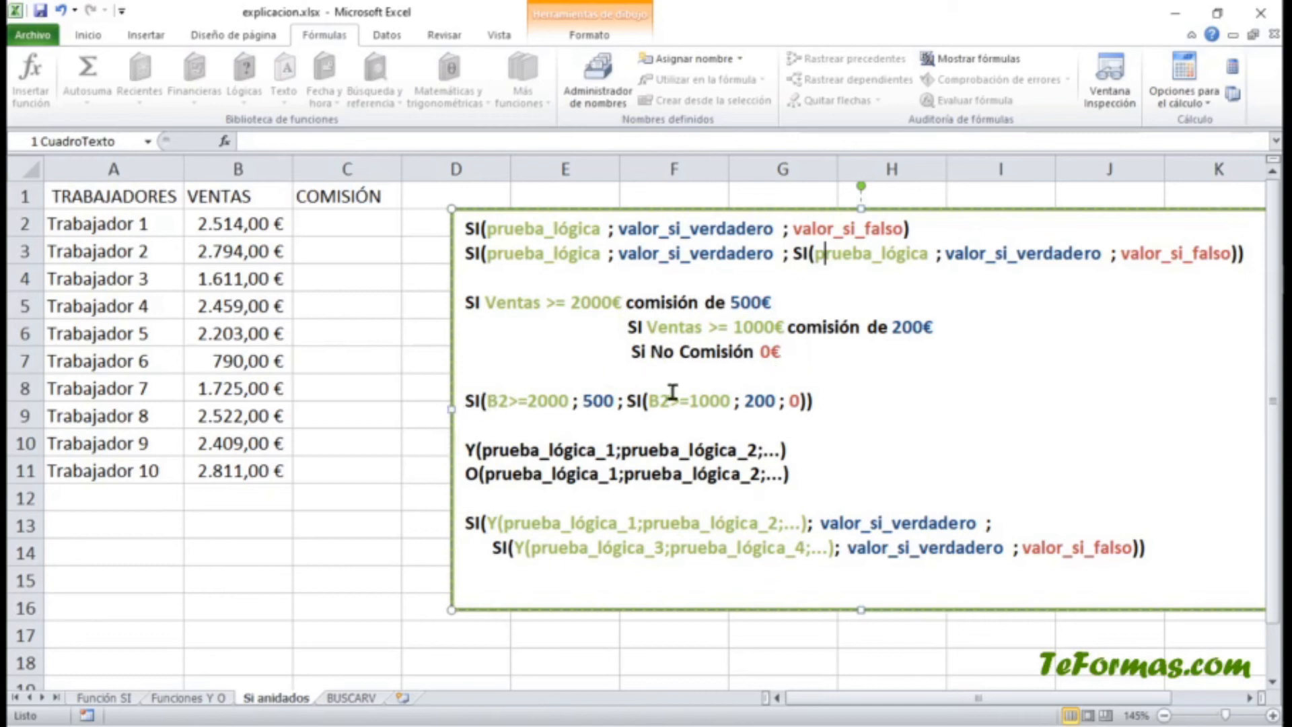
# Step: Start an SI formula in cell C2 of Si anidados with the logical test B2>=2000 and 500 as the value if true
pyautogui.click(321, 226)
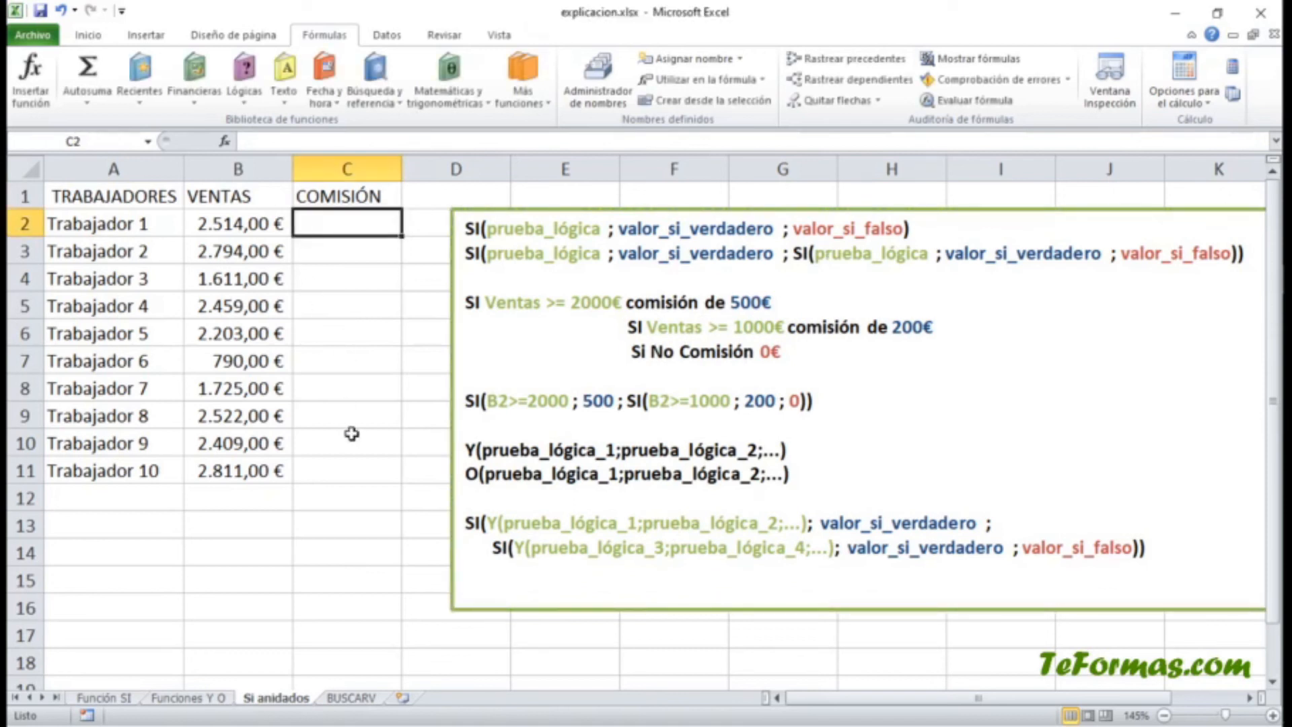
pyautogui.write('=SI')
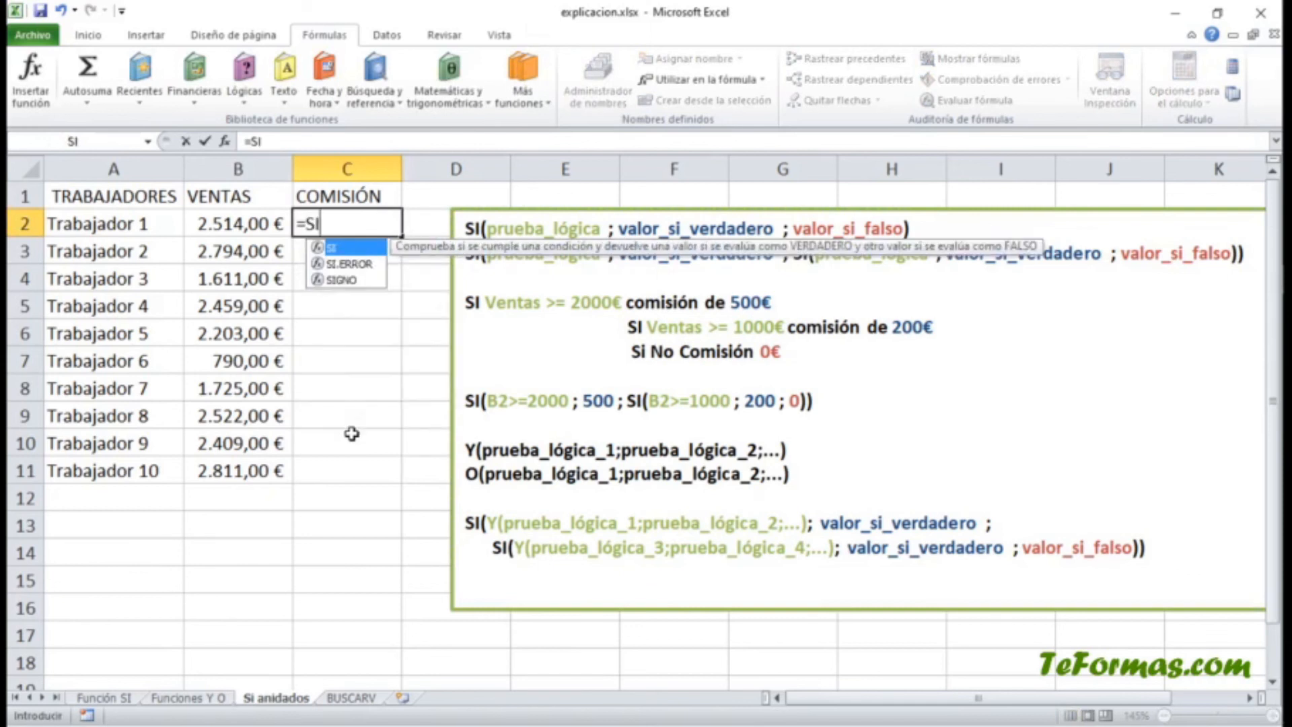
pyautogui.write('(')
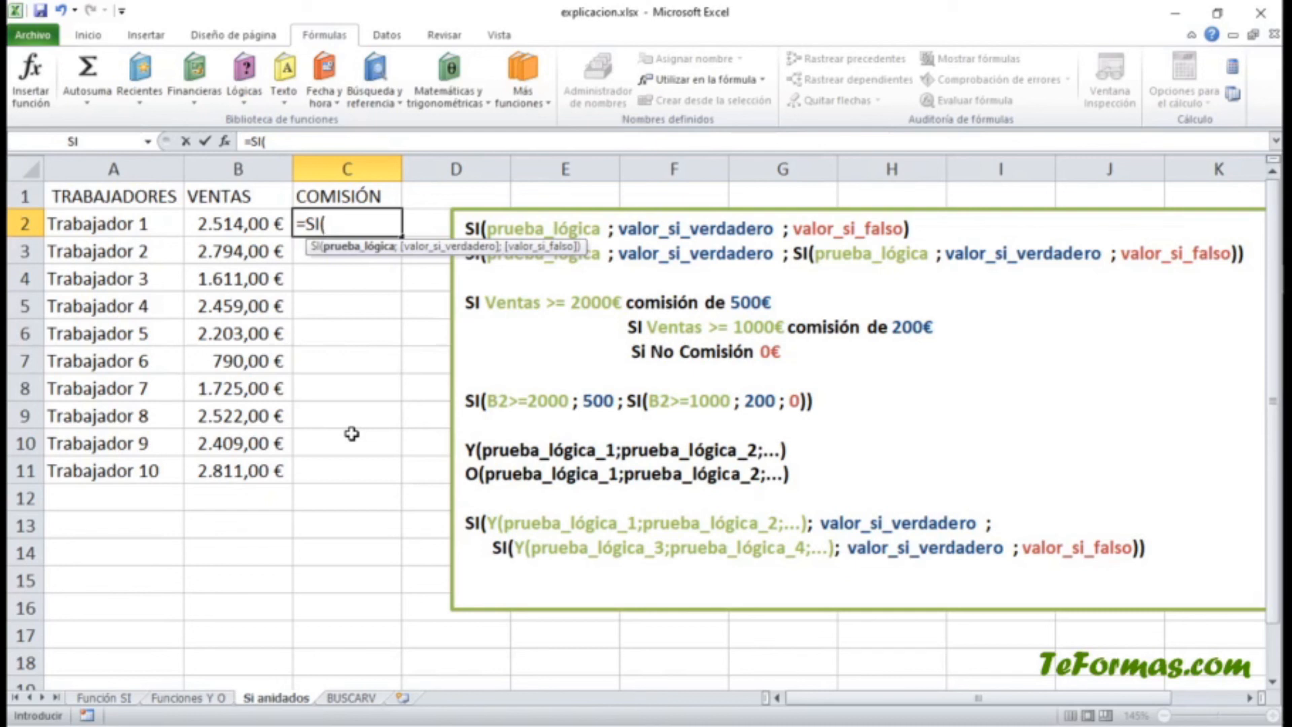
pyautogui.click(257, 224)
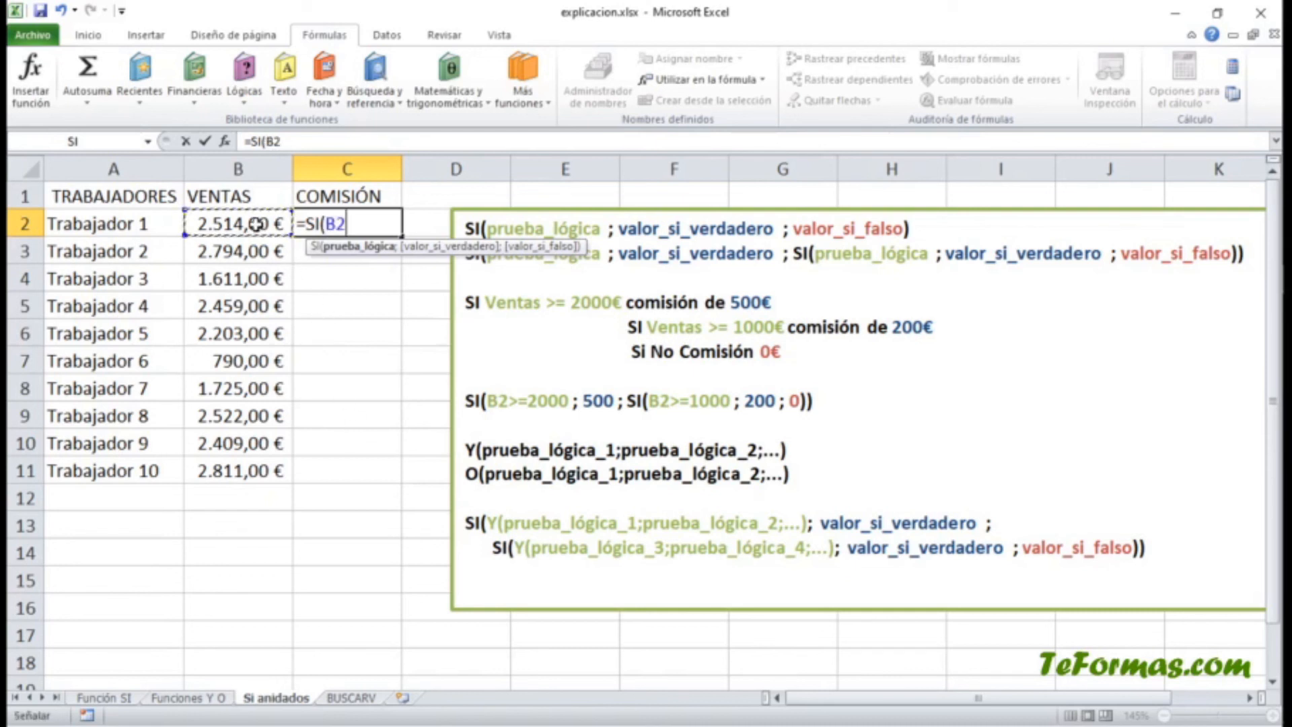
pyautogui.write('>=')
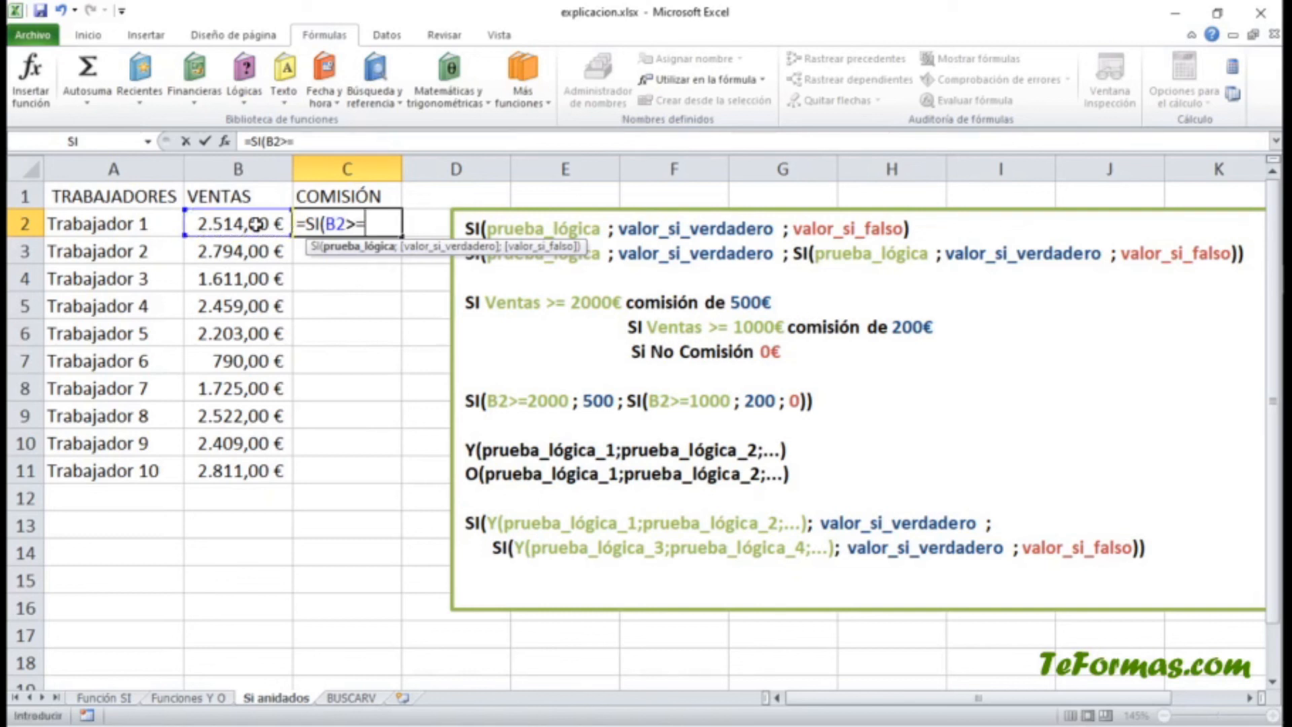
pyautogui.write('2000')
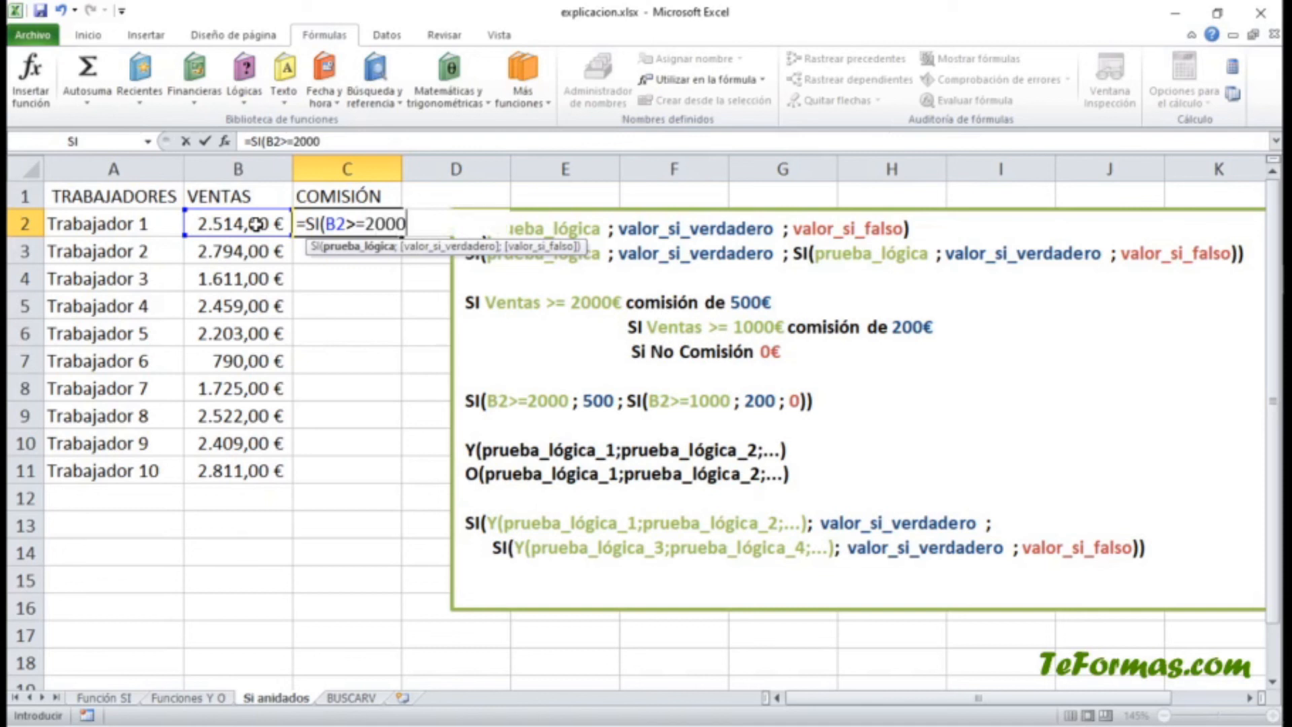
pyautogui.write(';')
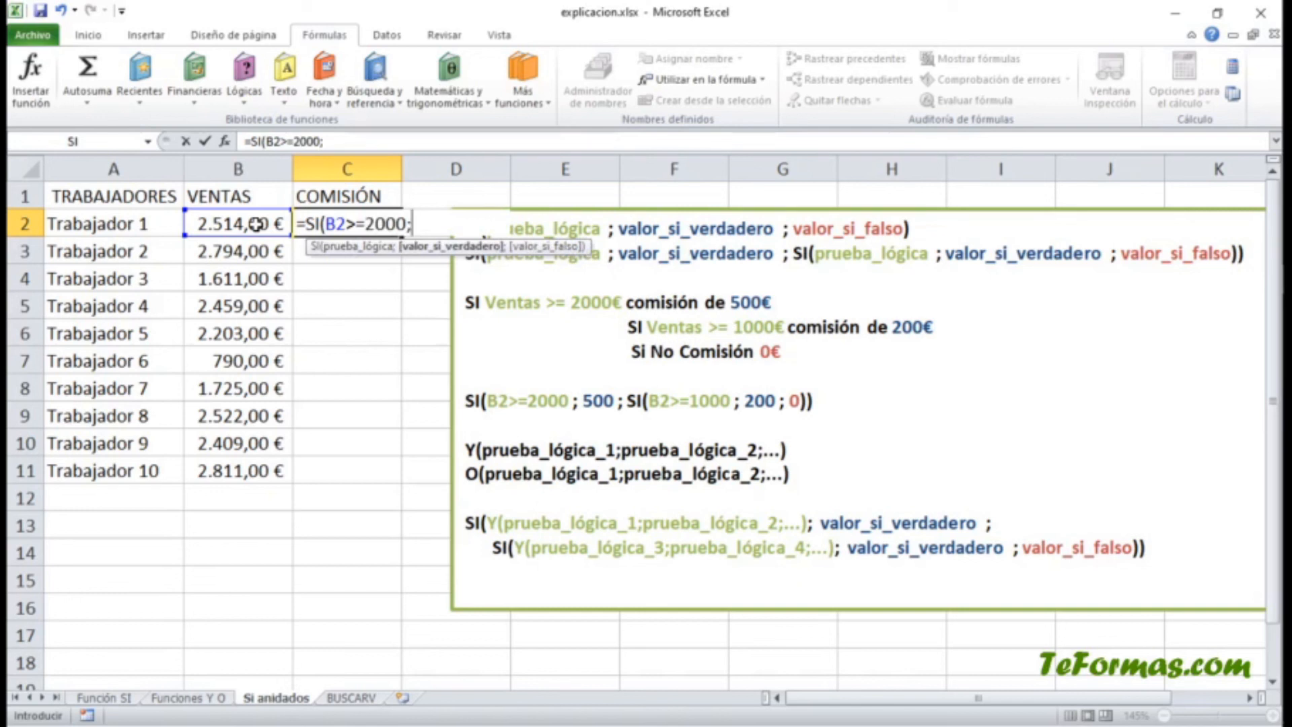
pyautogui.write('500;')
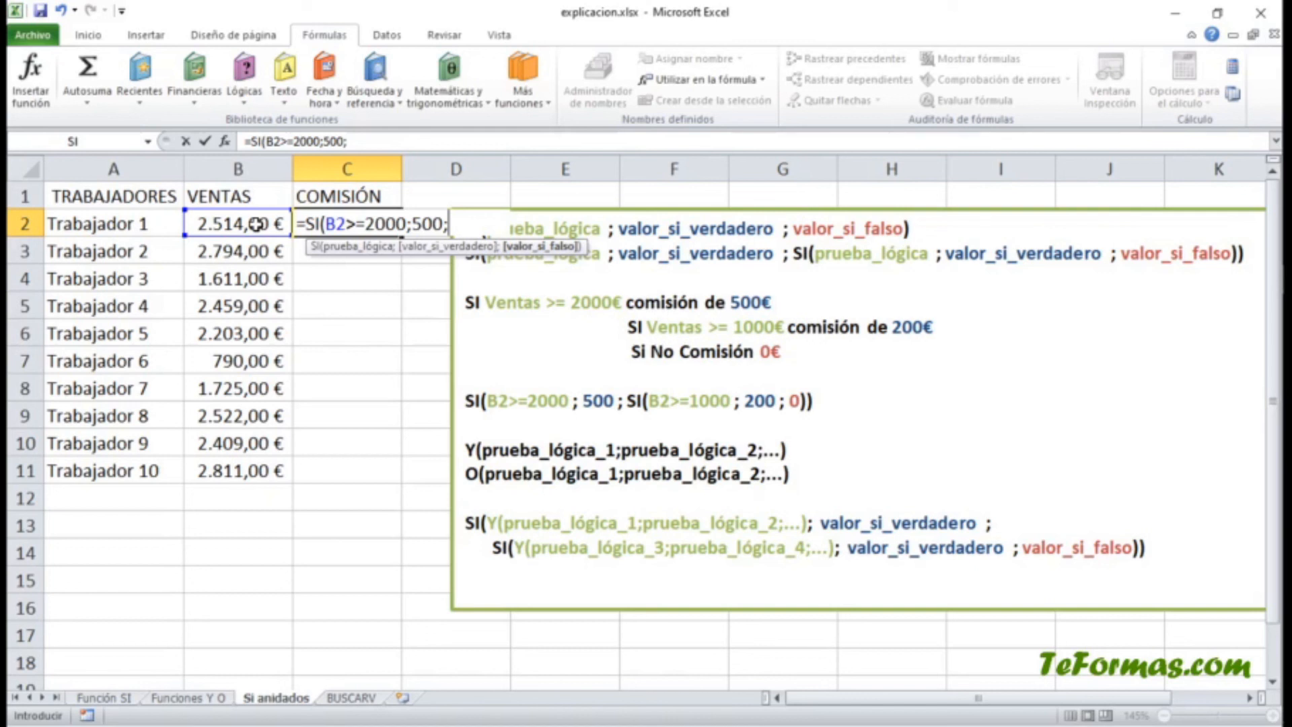
# Step: Nest a second SI function as the value if false in the C2 formula, with the test B2>=1000 and 200 if true
pyautogui.write('SI(')
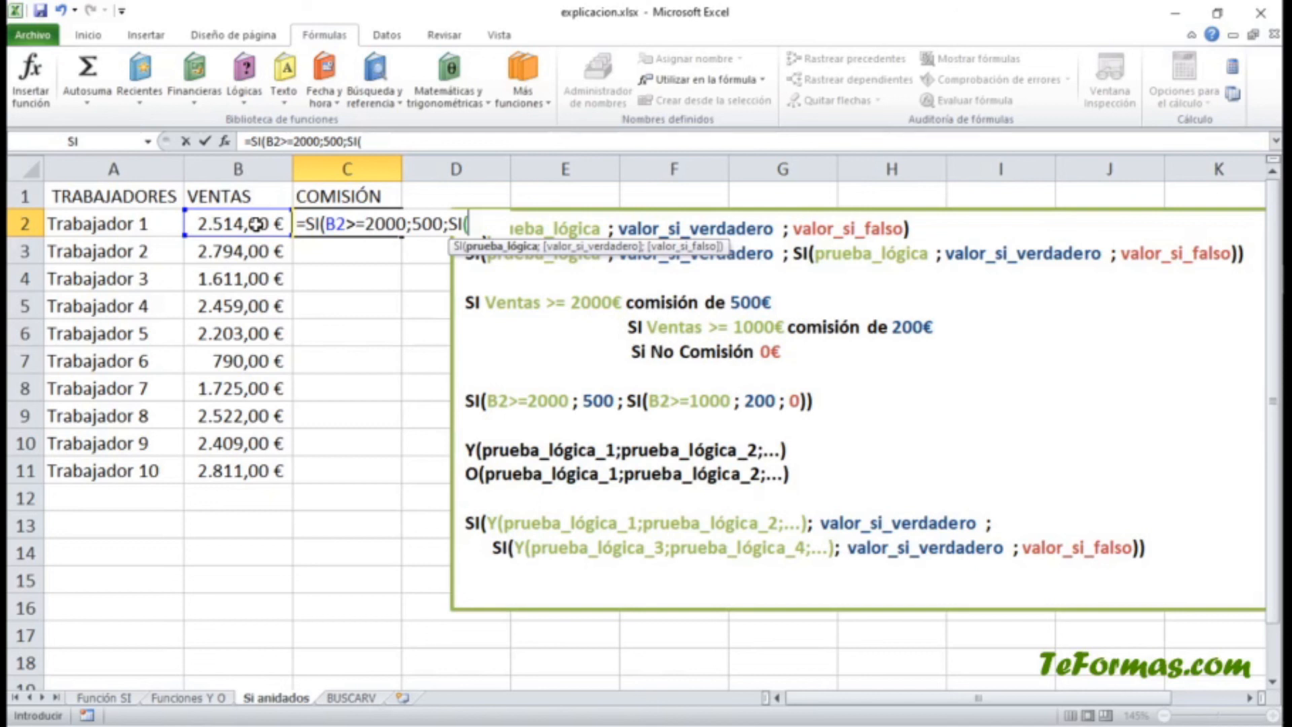
pyautogui.click(257, 224)
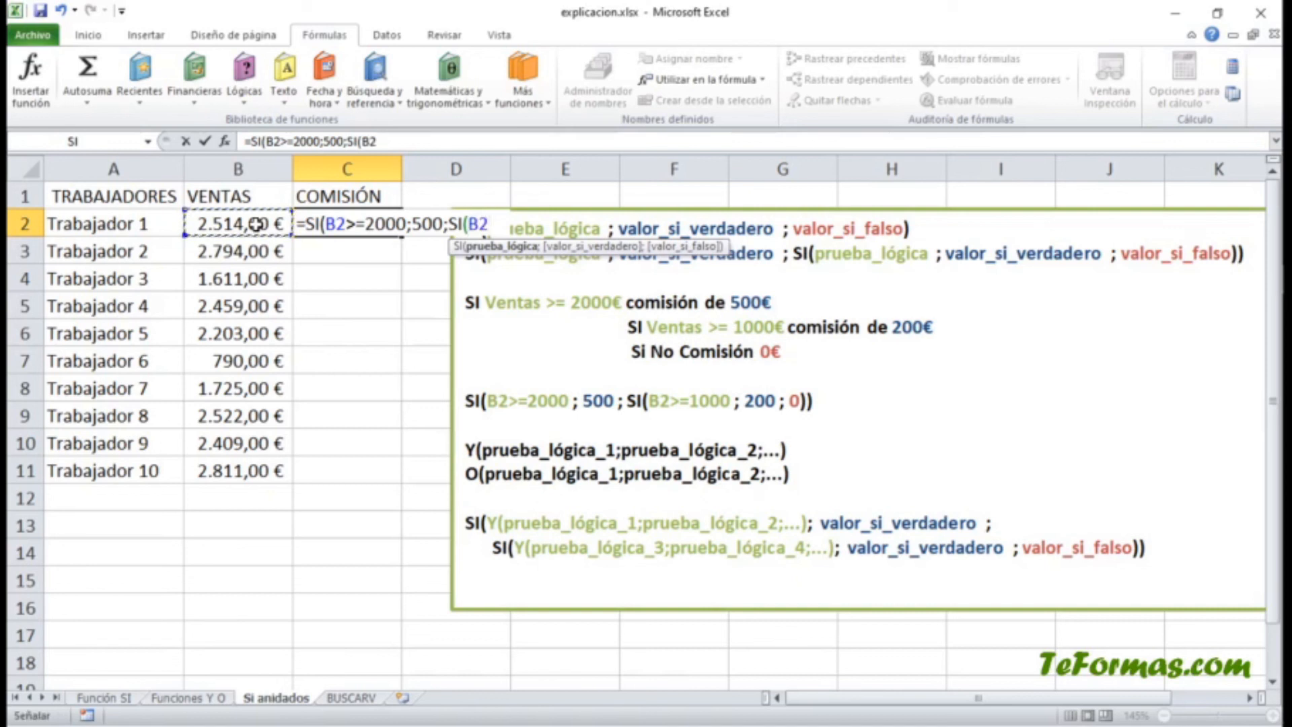
pyautogui.write('>=')
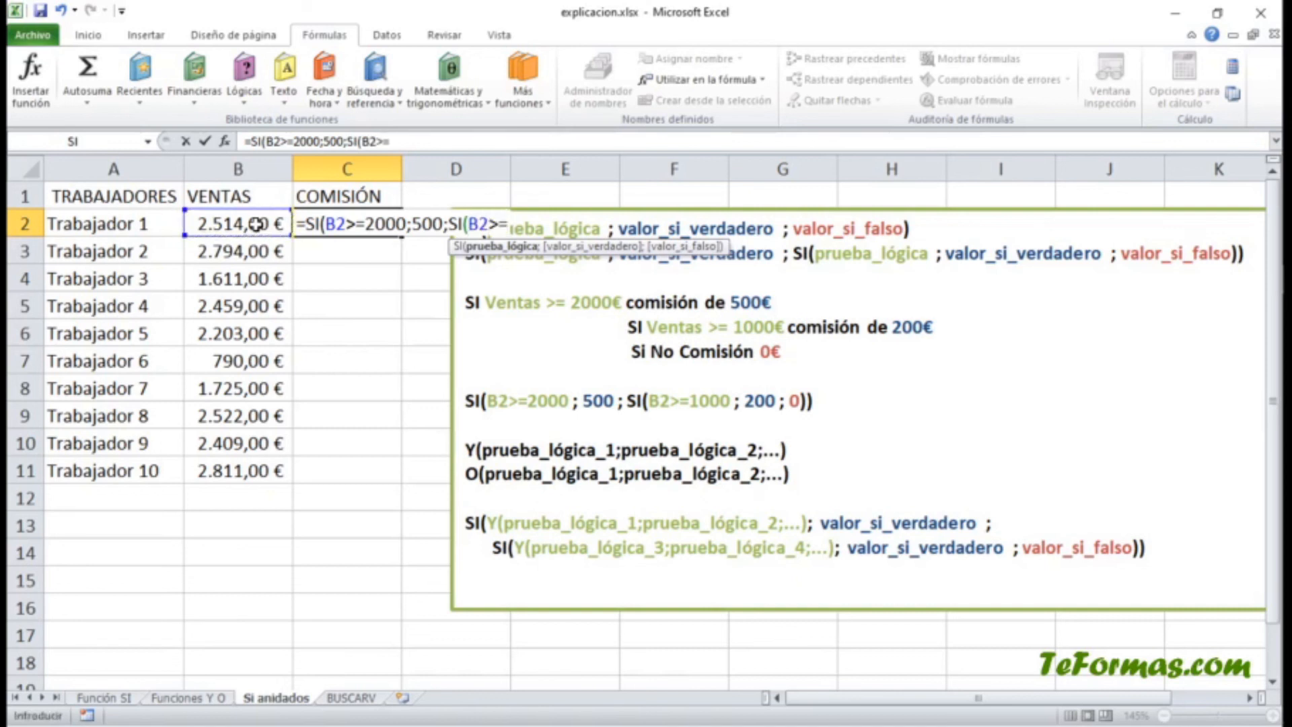
pyautogui.write('1000')
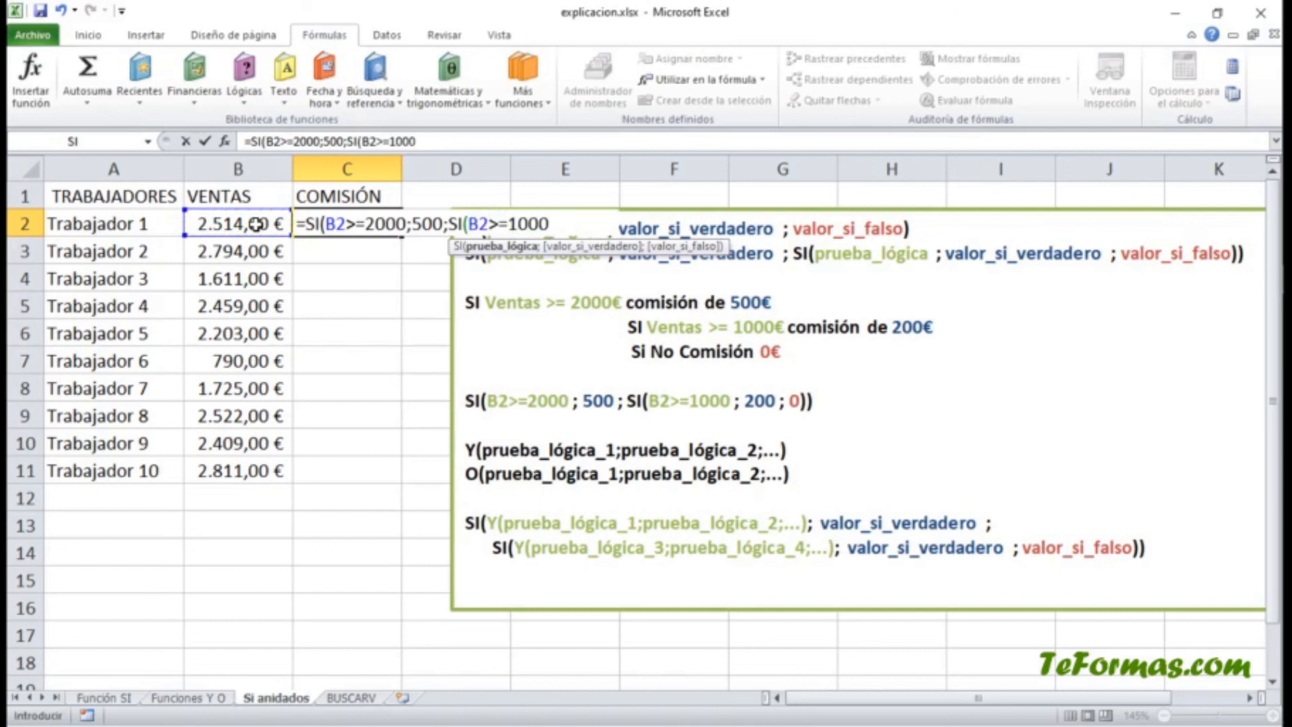
pyautogui.write(';')
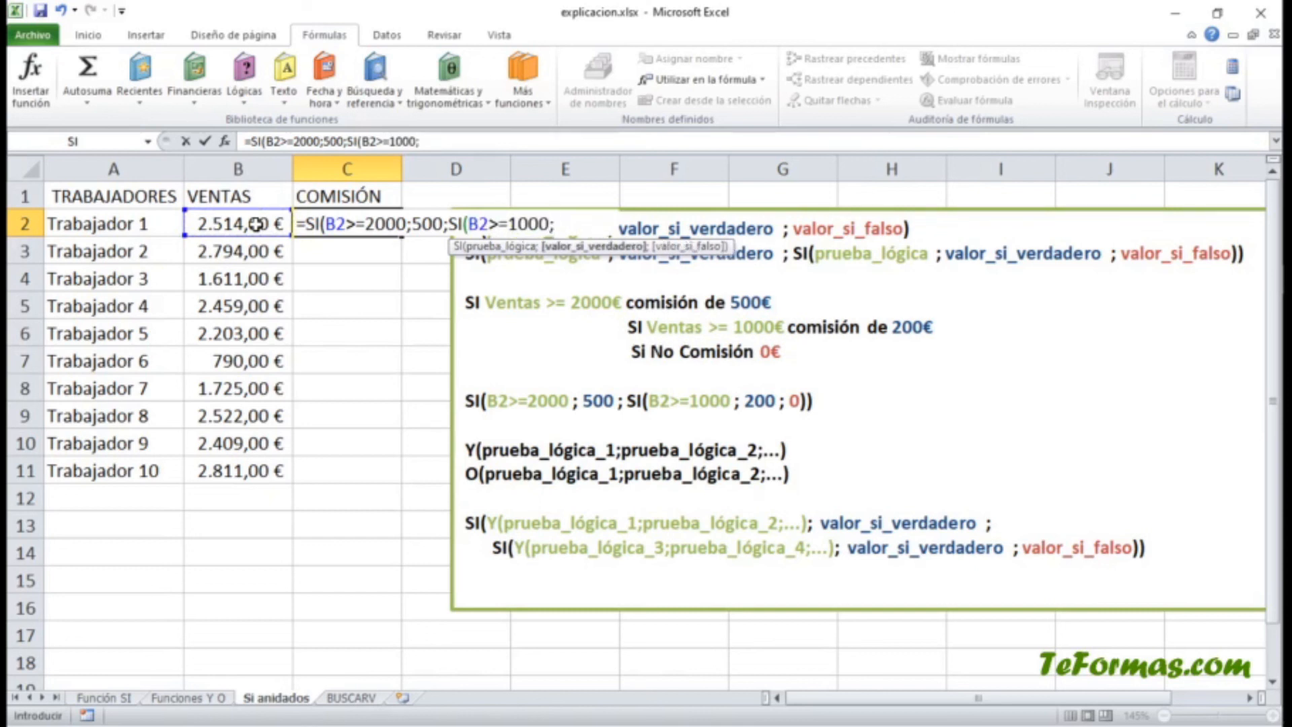
pyautogui.write('200;')
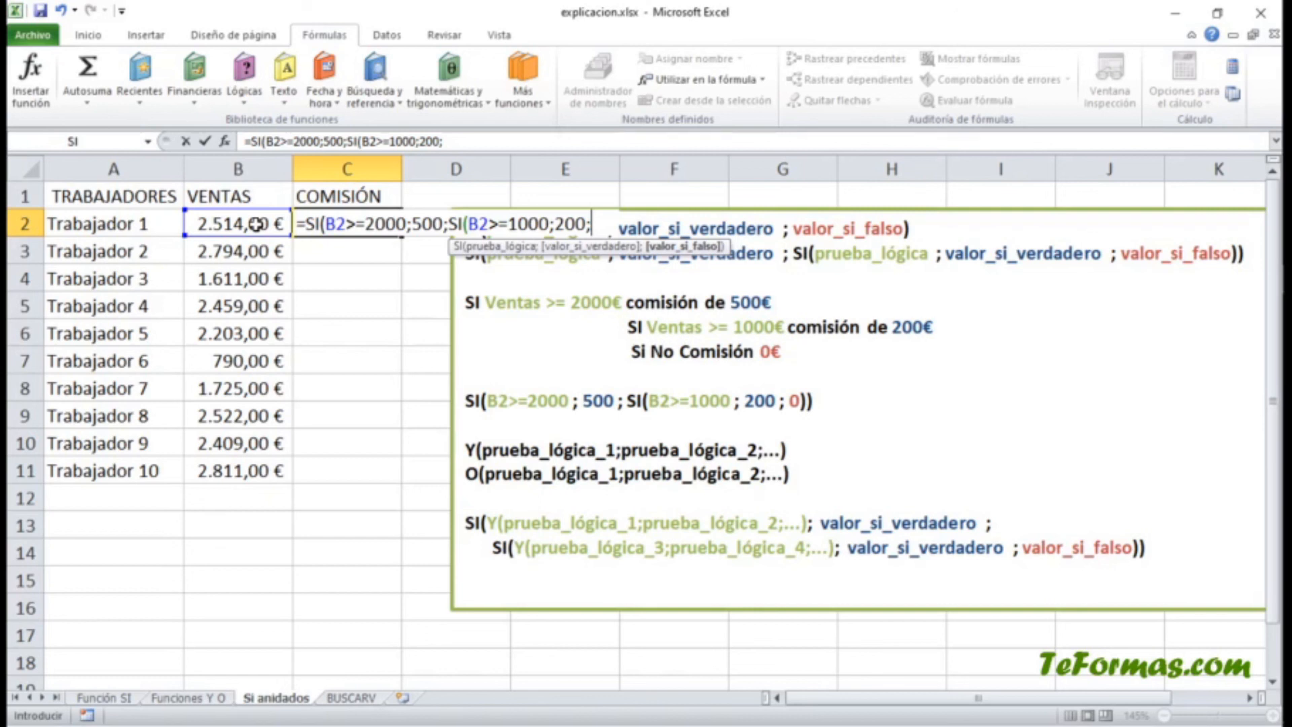
# Step: Complete the nested C2 formula with 0 as the final value if false, and copy it down through cell C11
pyautogui.write('0)')
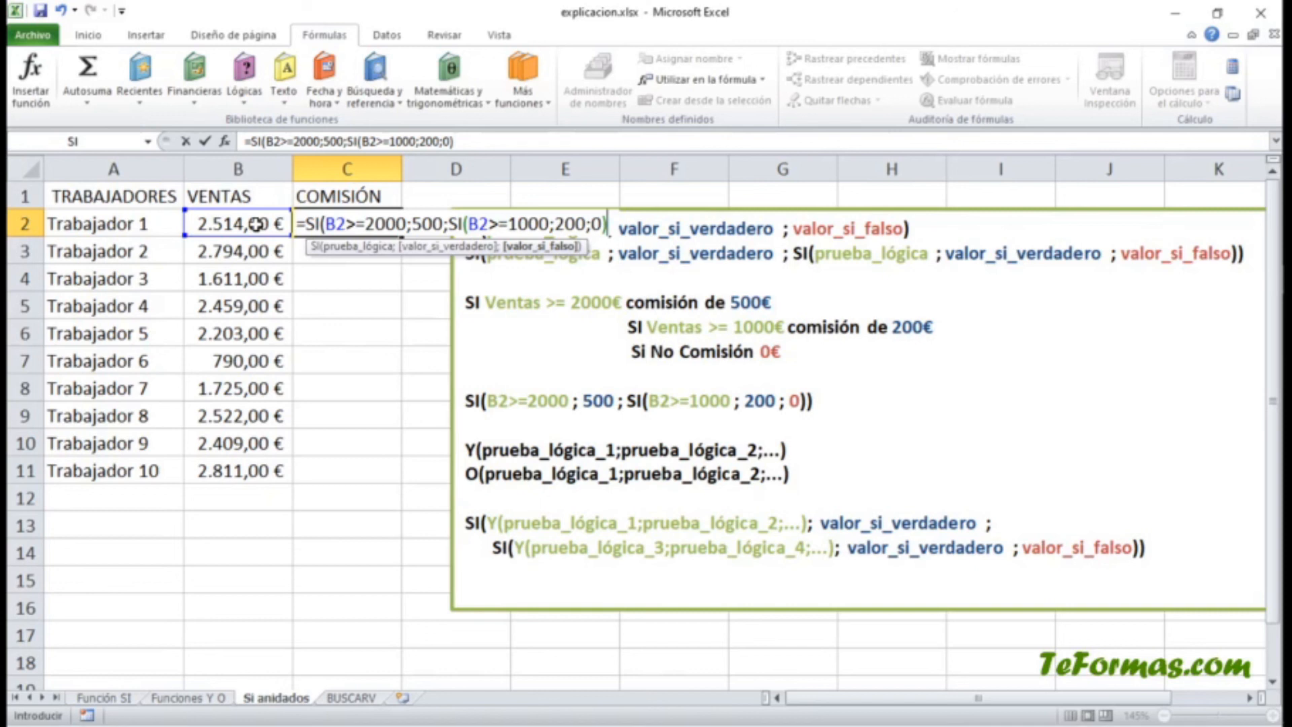
pyautogui.write(')')
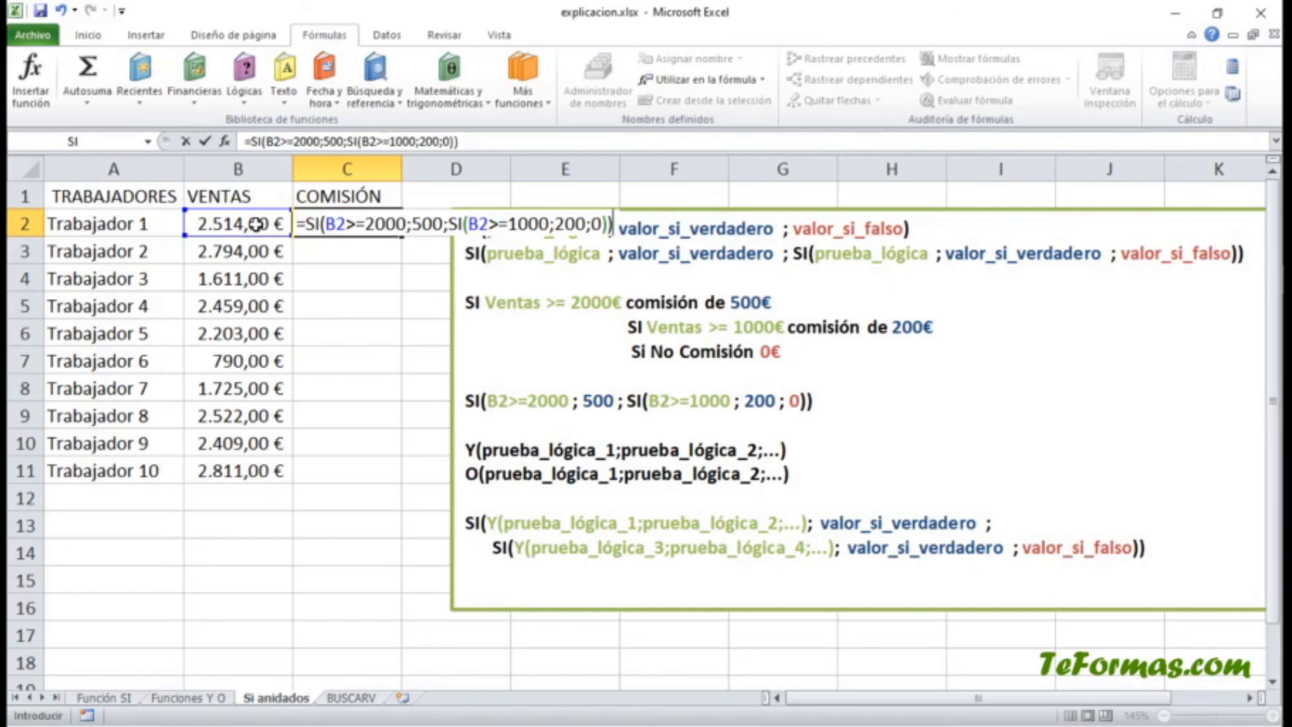
pyautogui.press('Return')
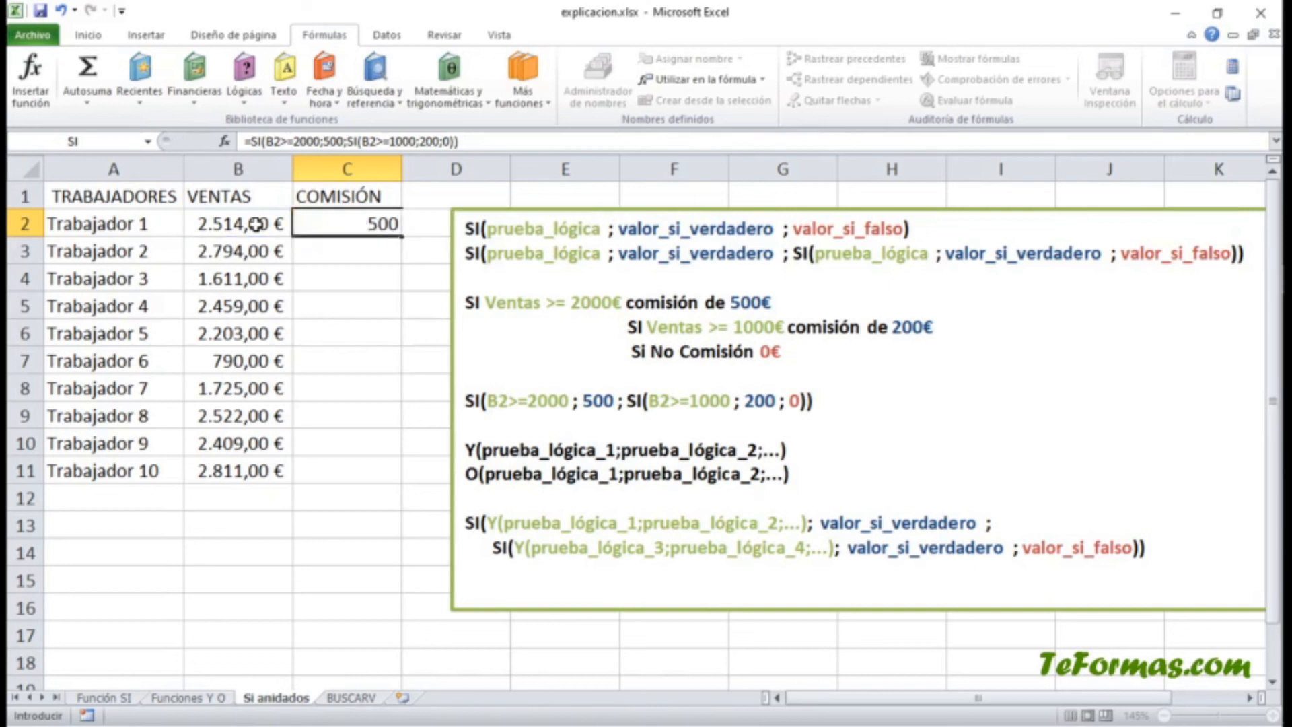
pyautogui.click(350, 228)
pyautogui.moveTo(407, 232); pyautogui.dragTo(398, 471)
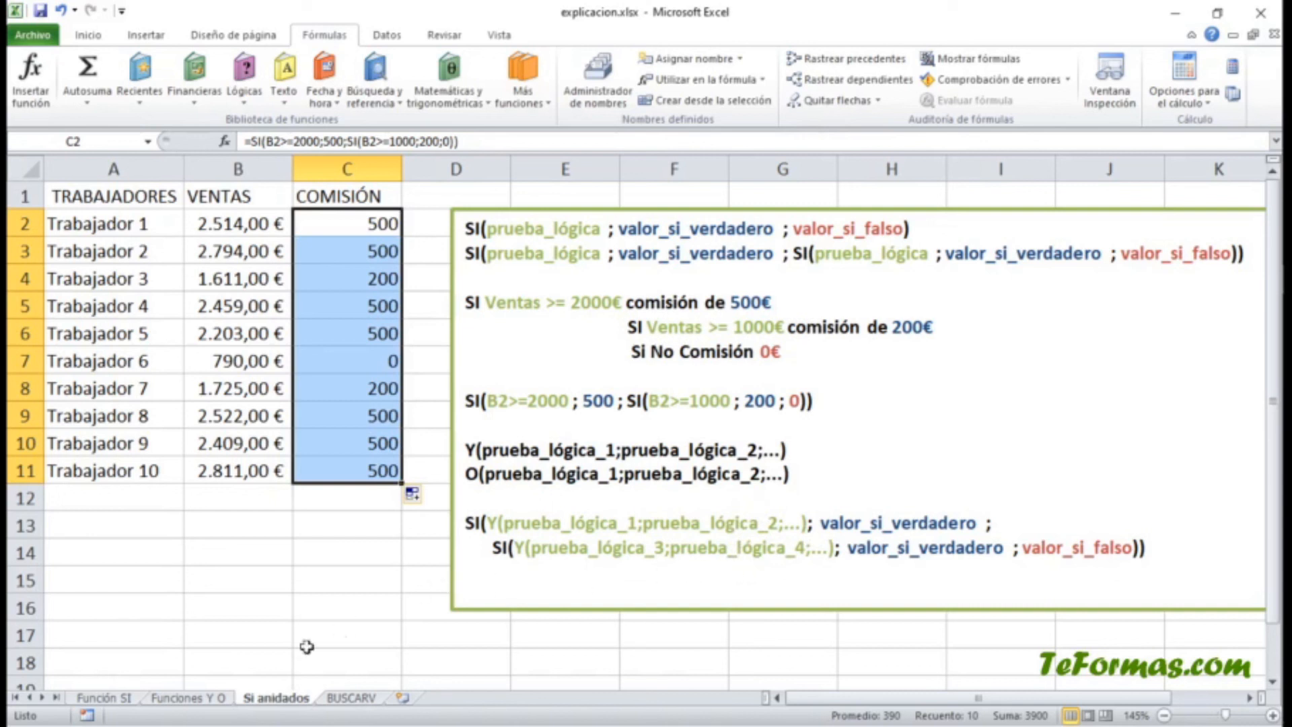
# Step: Review the Función SI and Funciones Y O sheets, and return to the Si anidados sheet to compare the formulas
pyautogui.click(116, 700)
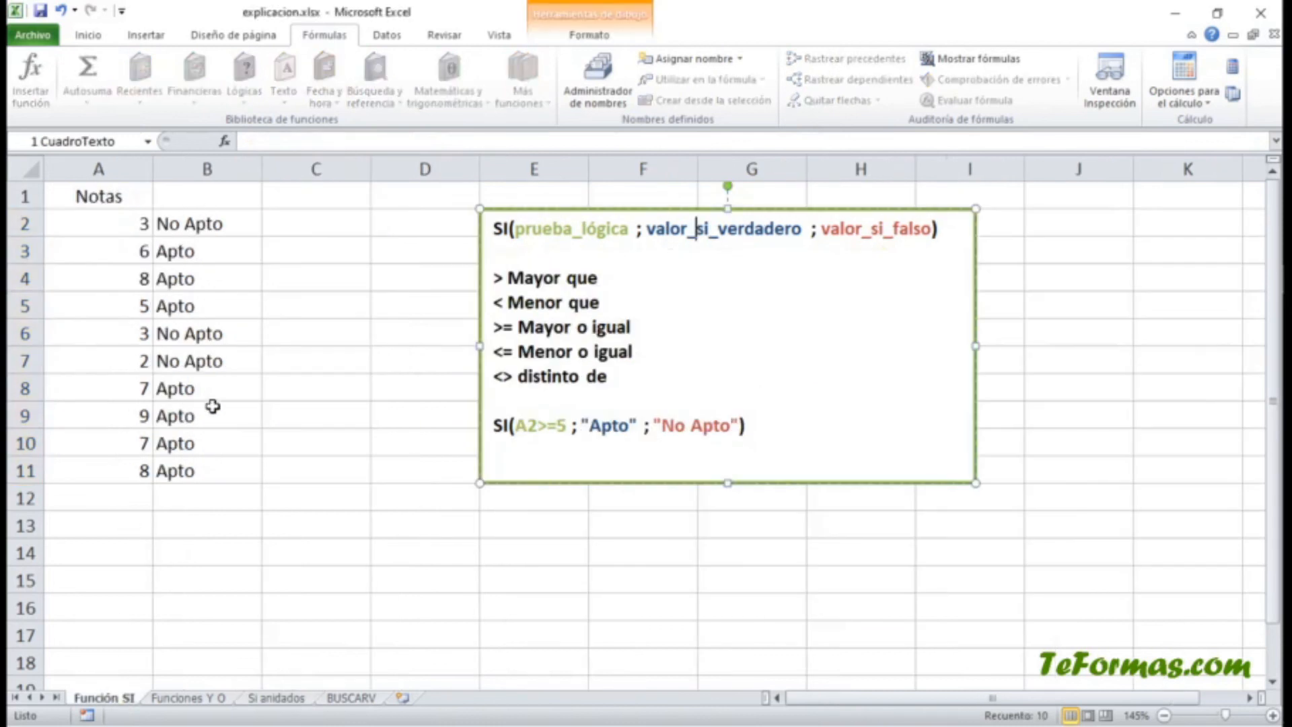
pyautogui.click(212, 700)
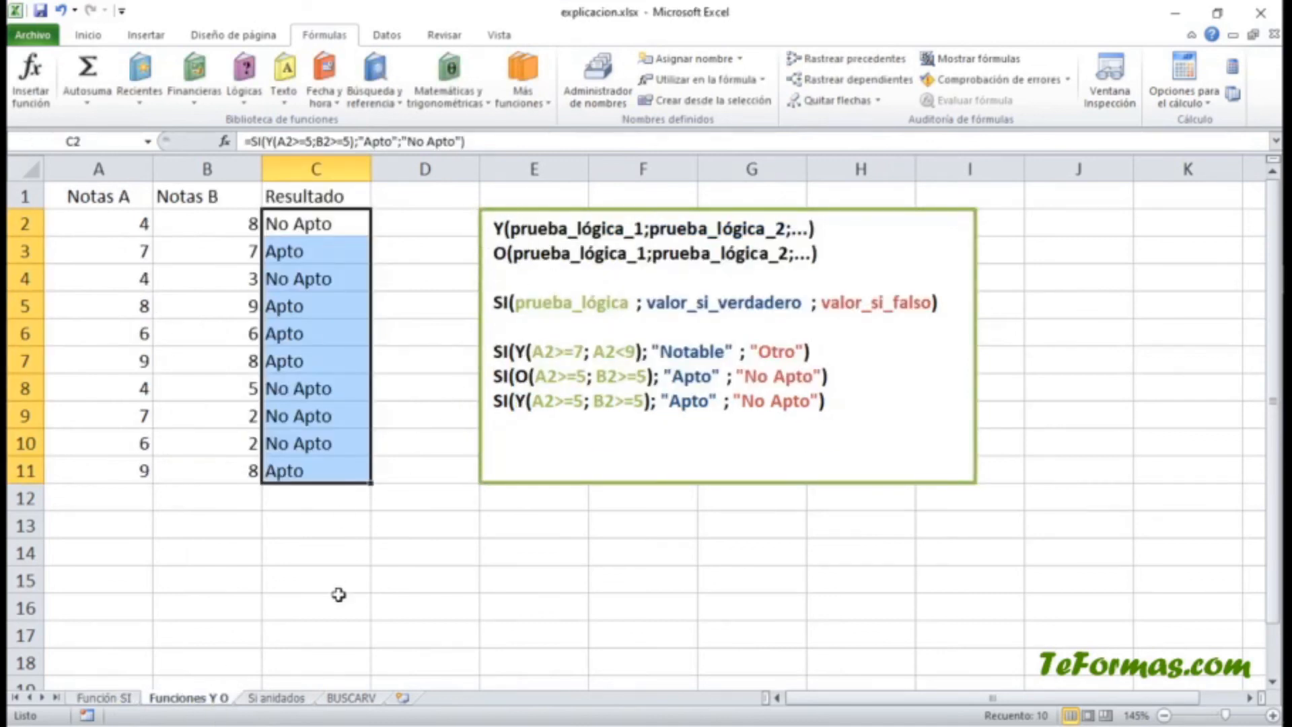
pyautogui.click(304, 700)
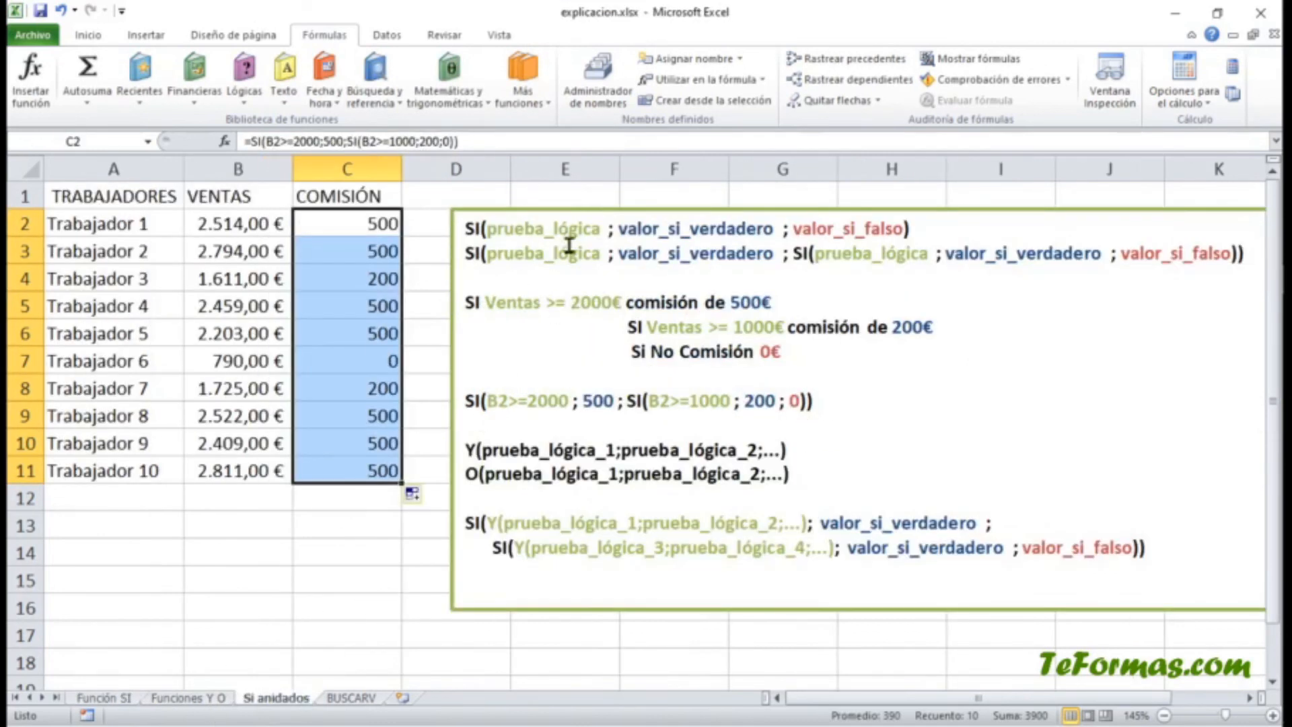